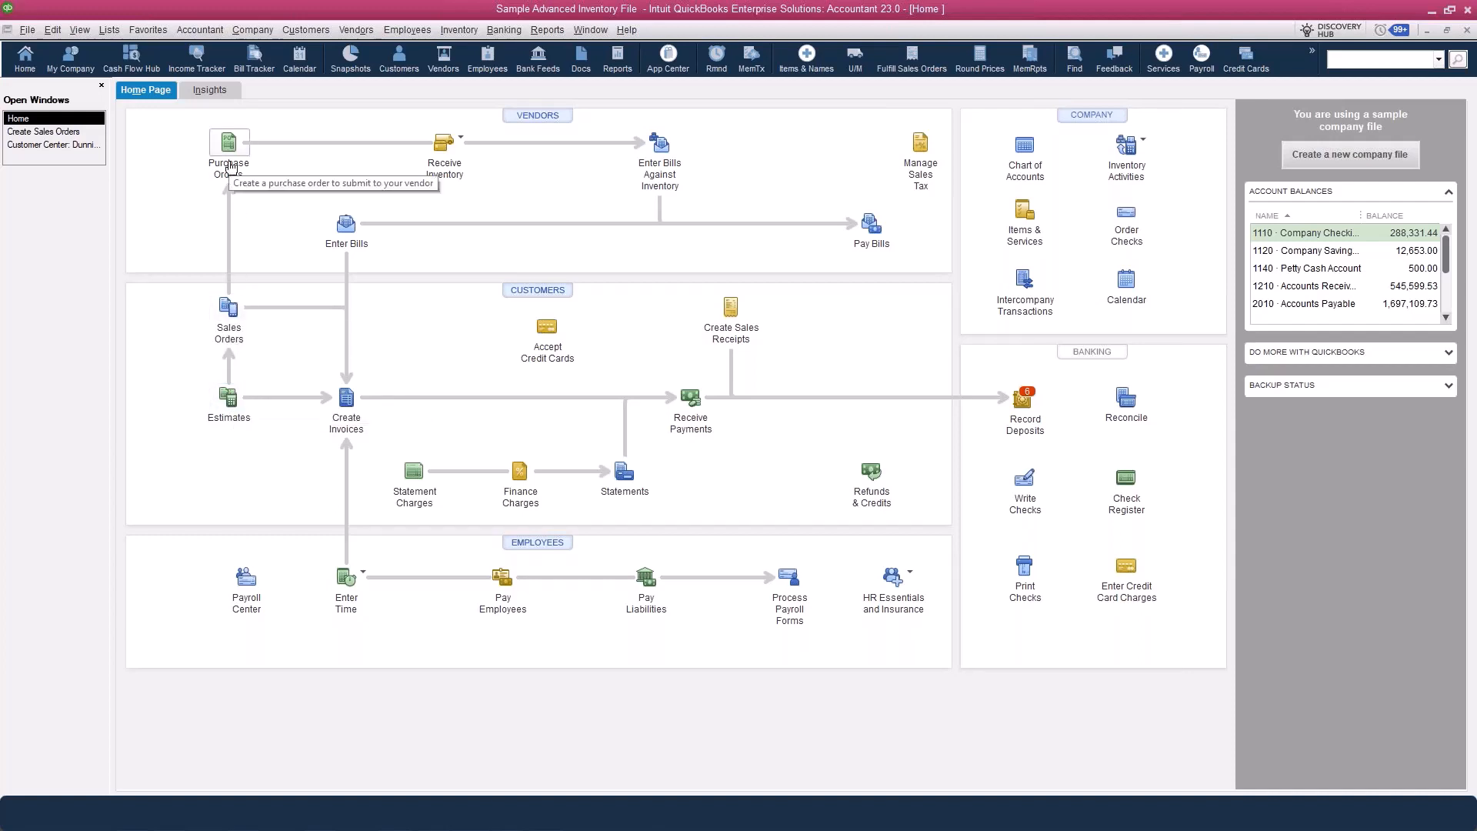
{"action": "left_click", "coordinate": [316, 32]}
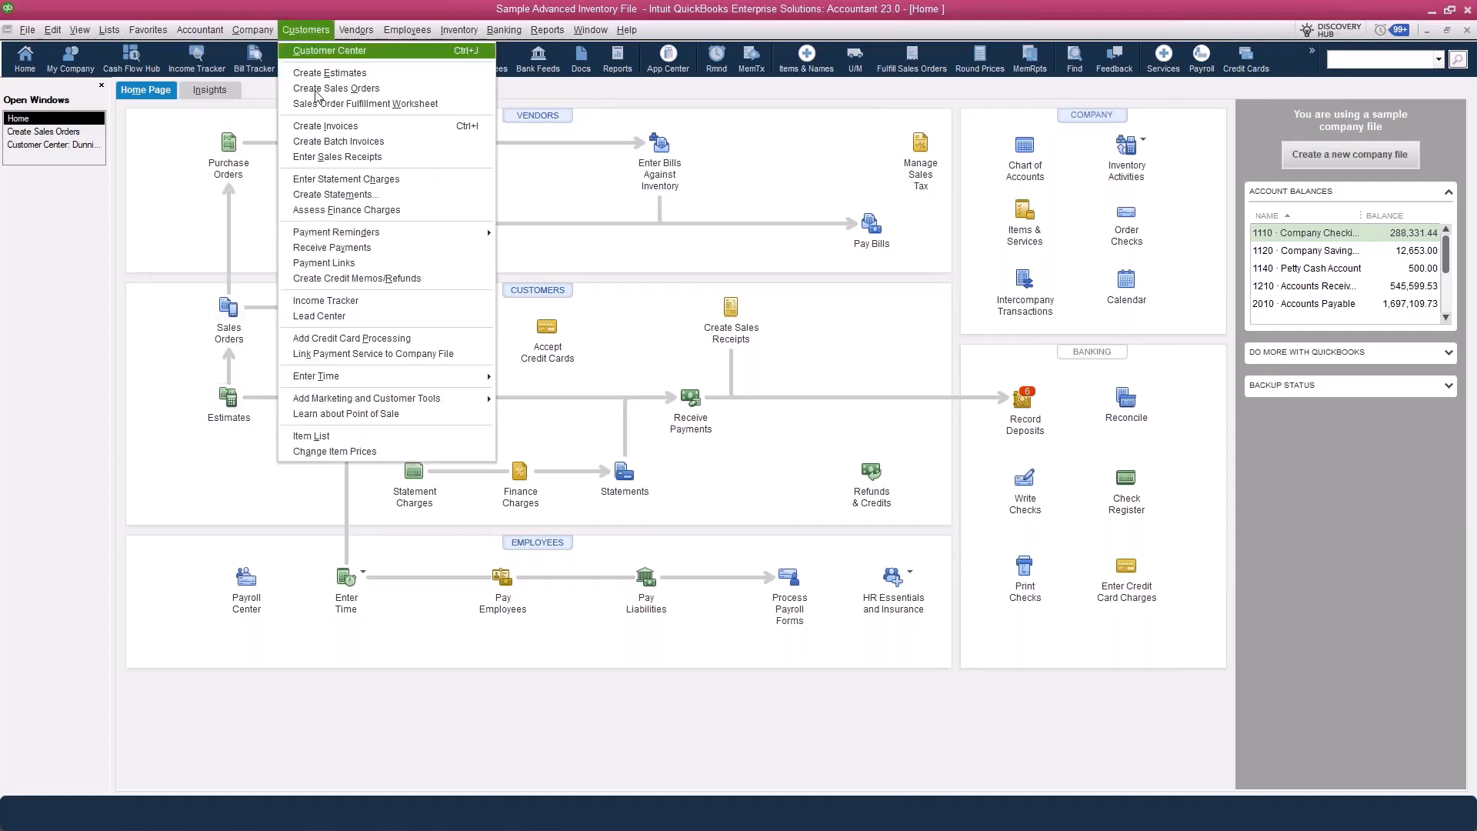
{"action": "left_click", "coordinate": [356, 31]}
{"action": "mouse_move", "coordinate": [390, 32]}
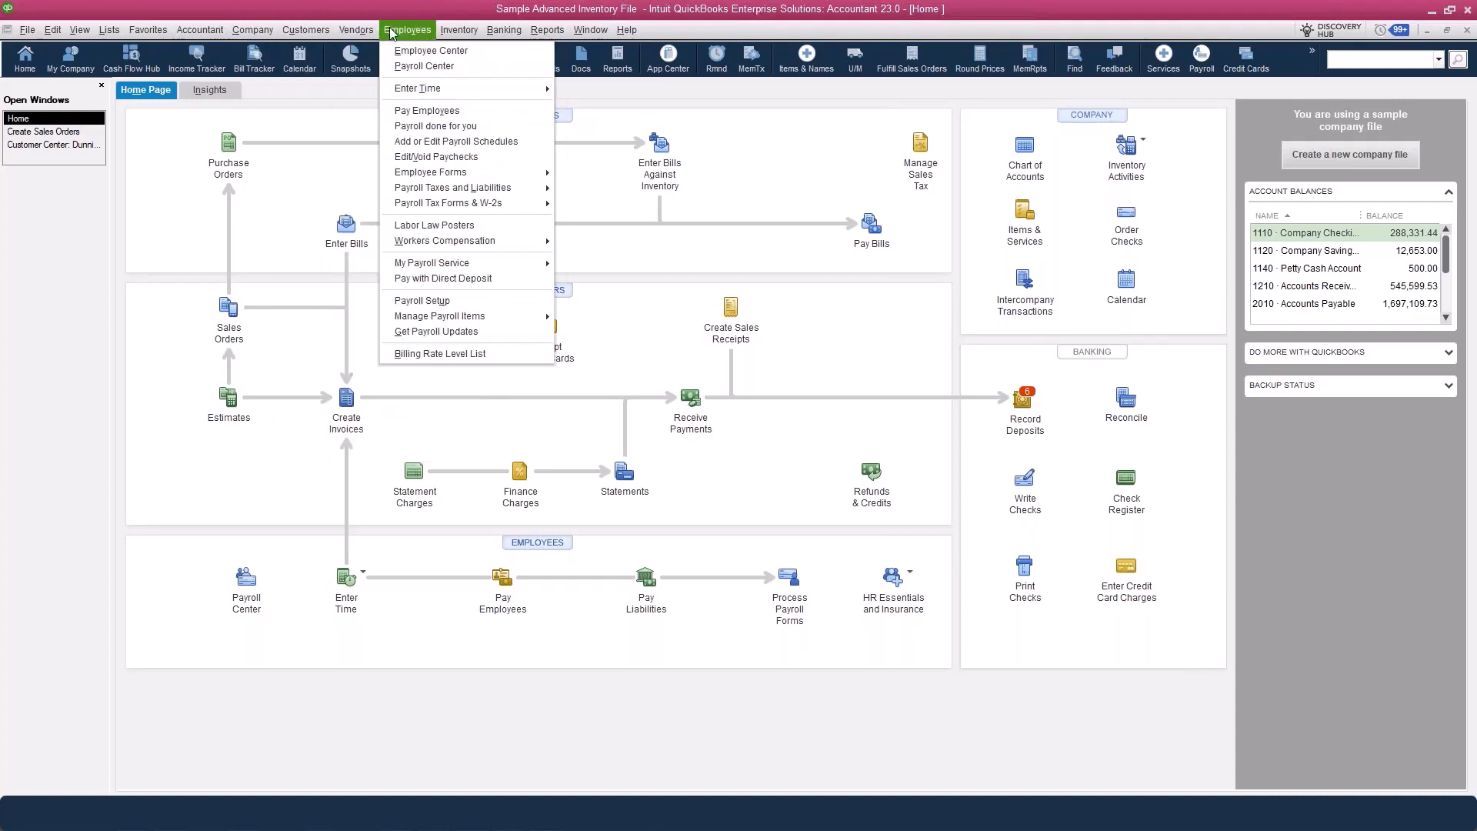
{"action": "mouse_move", "coordinate": [310, 36]}
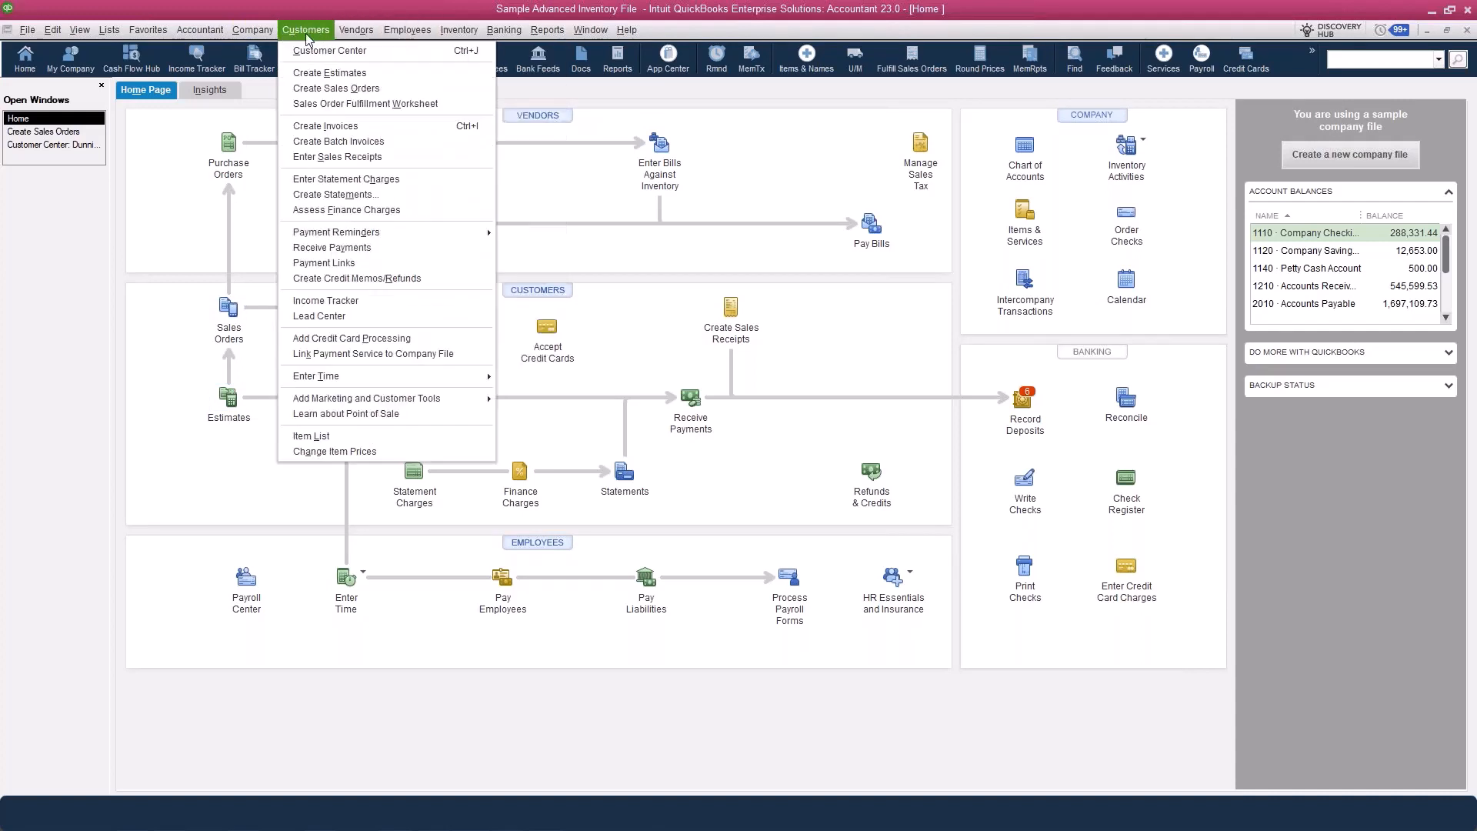
{"action": "left_click", "coordinate": [160, 193]}
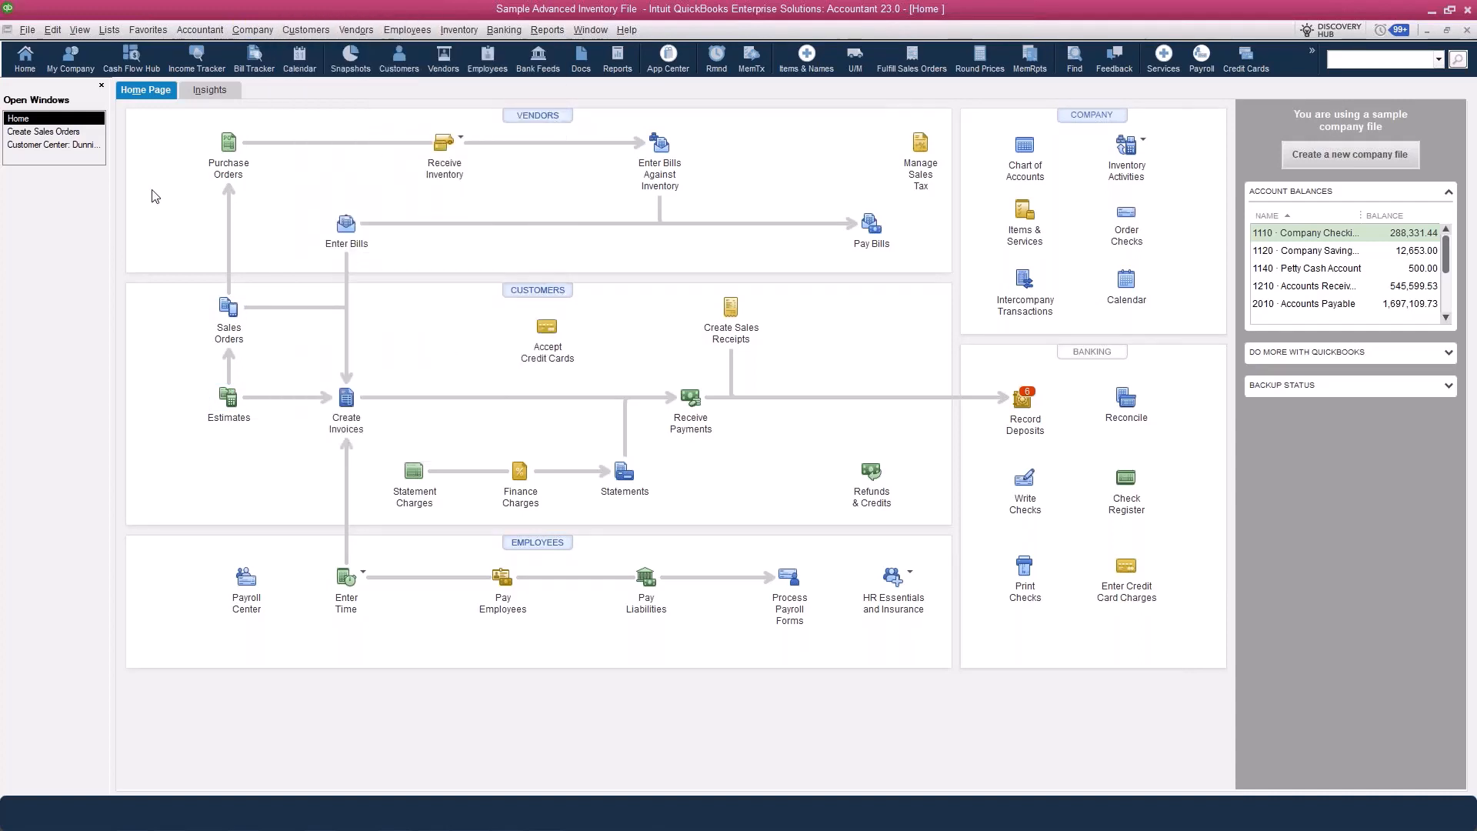
Open the company Insights and page through every chart from Profit & Loss to Prev Year Expense Comparison, returning to Profit & Loss.
{"action": "left_click", "coordinate": [223, 88]}
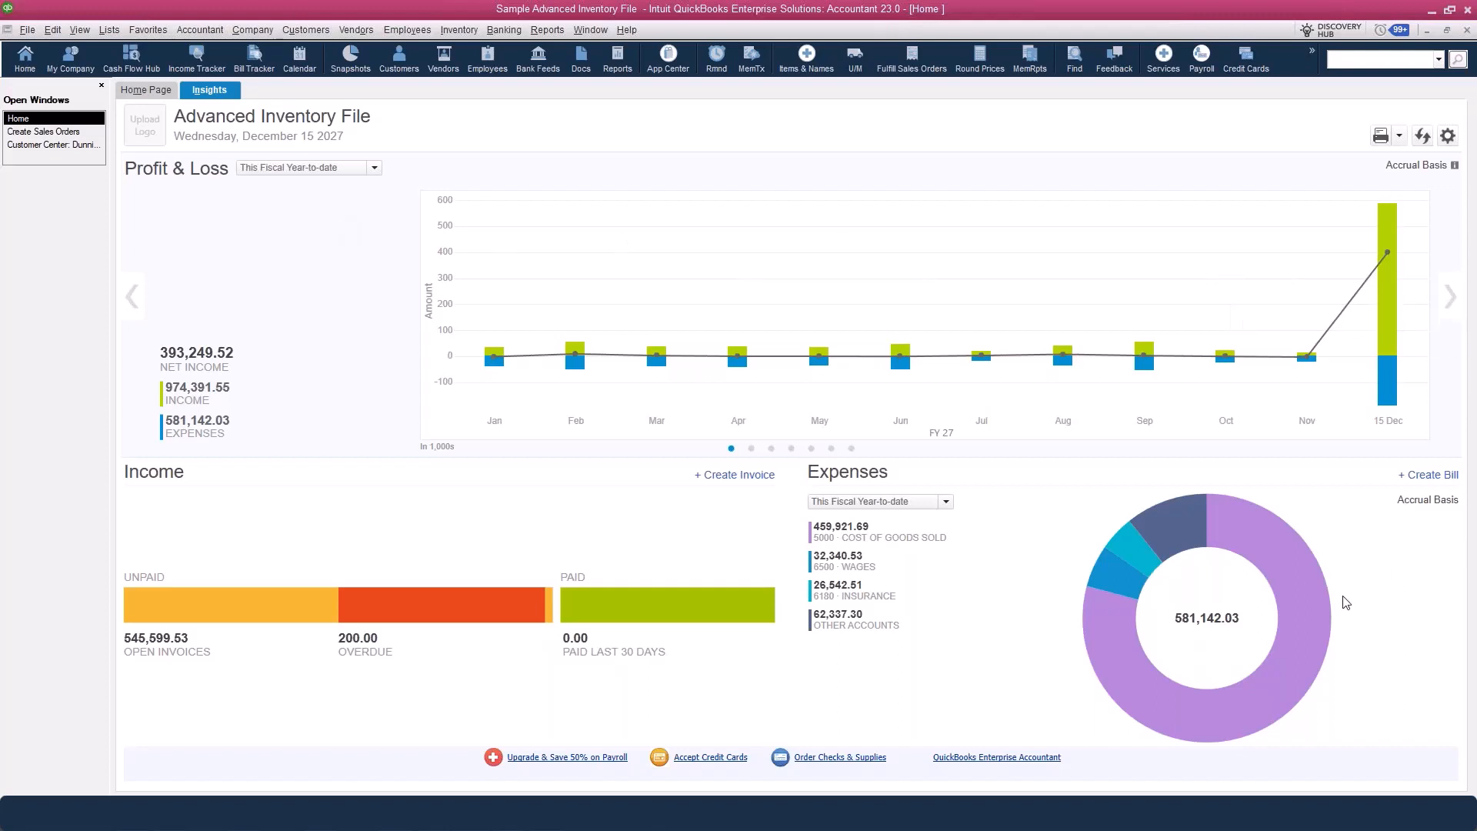
{"action": "mouse_move", "coordinate": [1269, 568]}
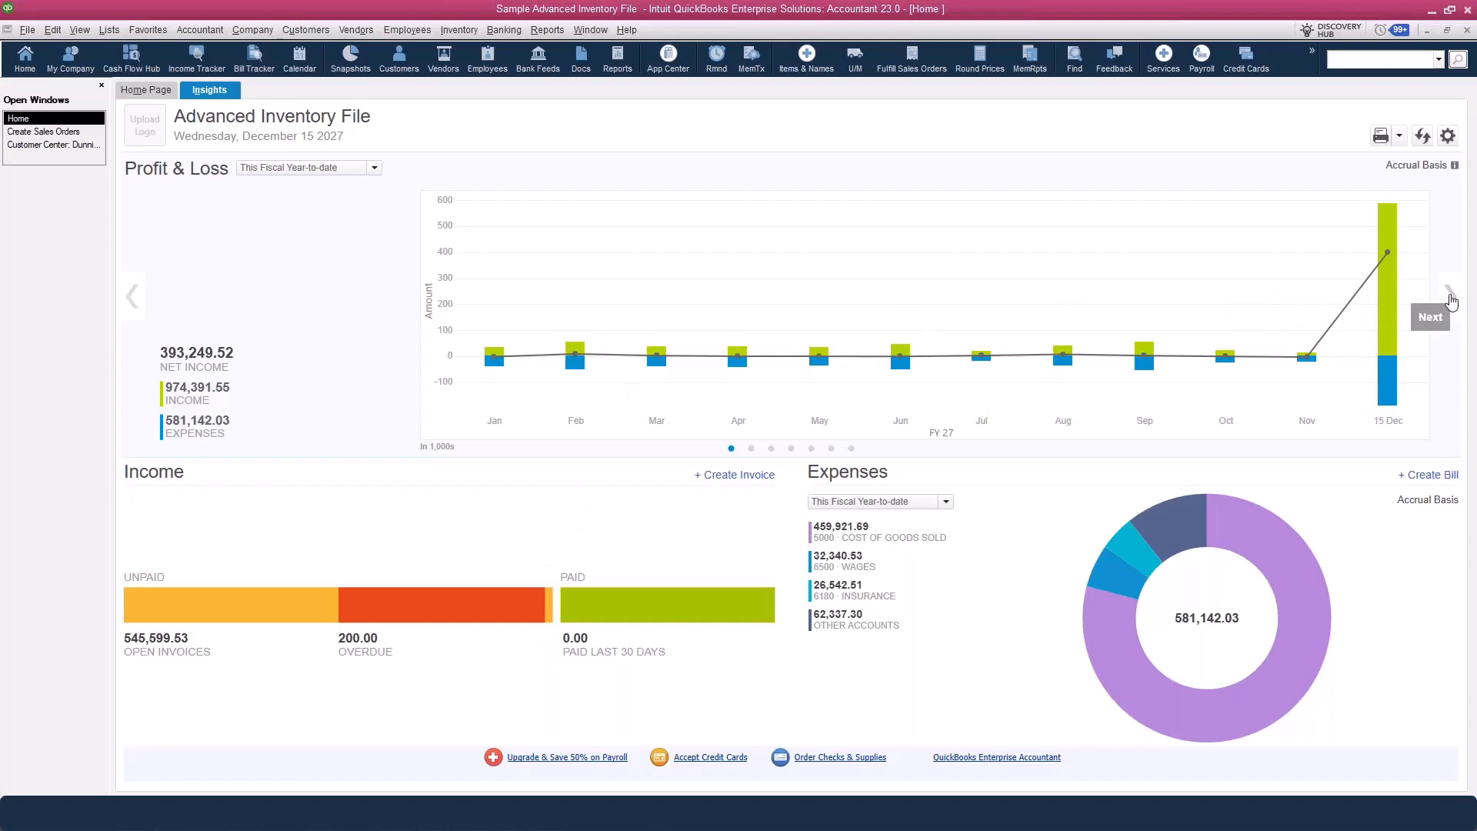
{"action": "left_click", "coordinate": [1447, 298]}
{"action": "left_click", "coordinate": [1449, 299]}
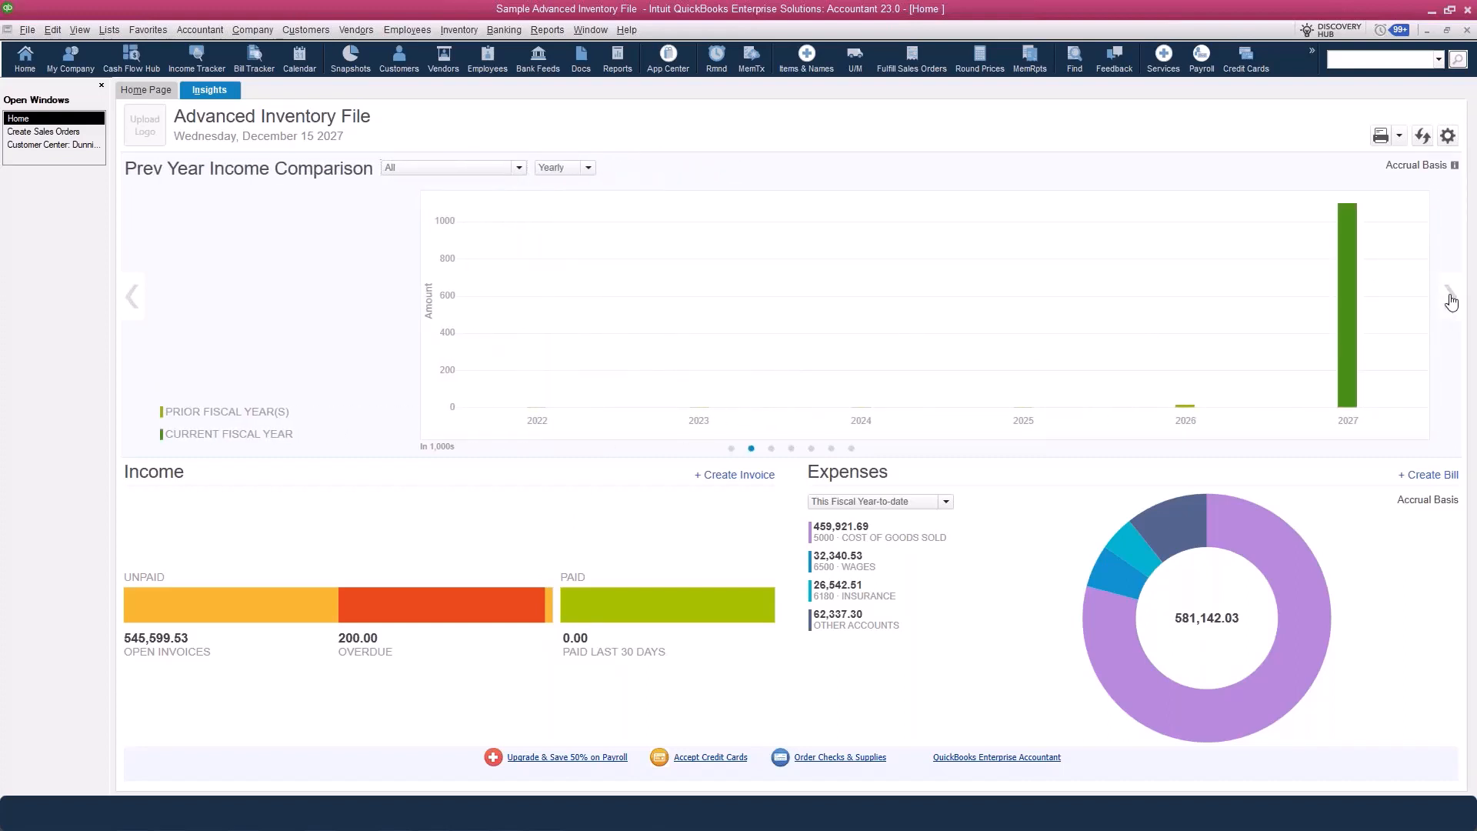
{"action": "left_click", "coordinate": [1449, 299]}
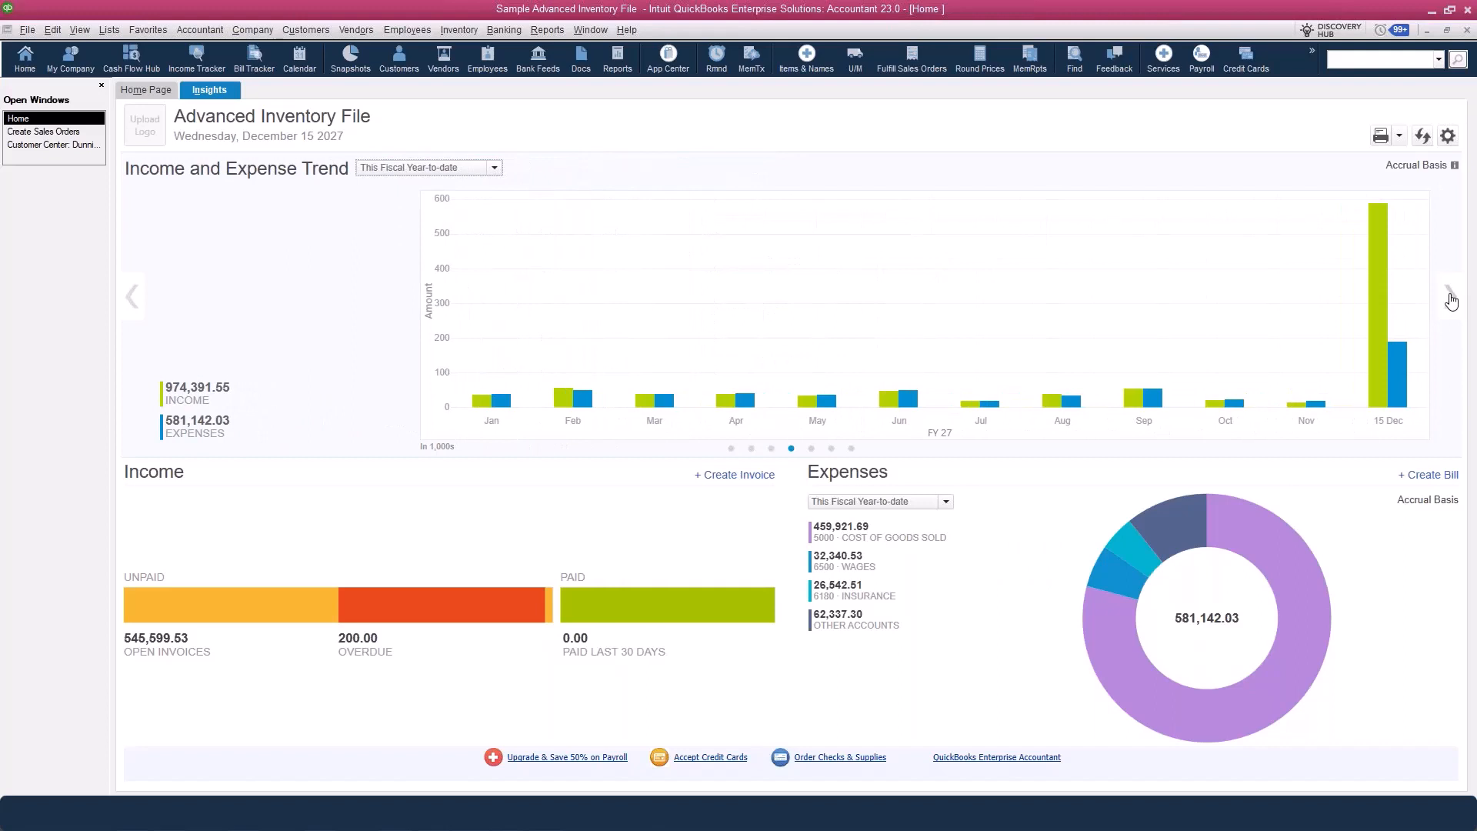
{"action": "left_click", "coordinate": [1449, 299]}
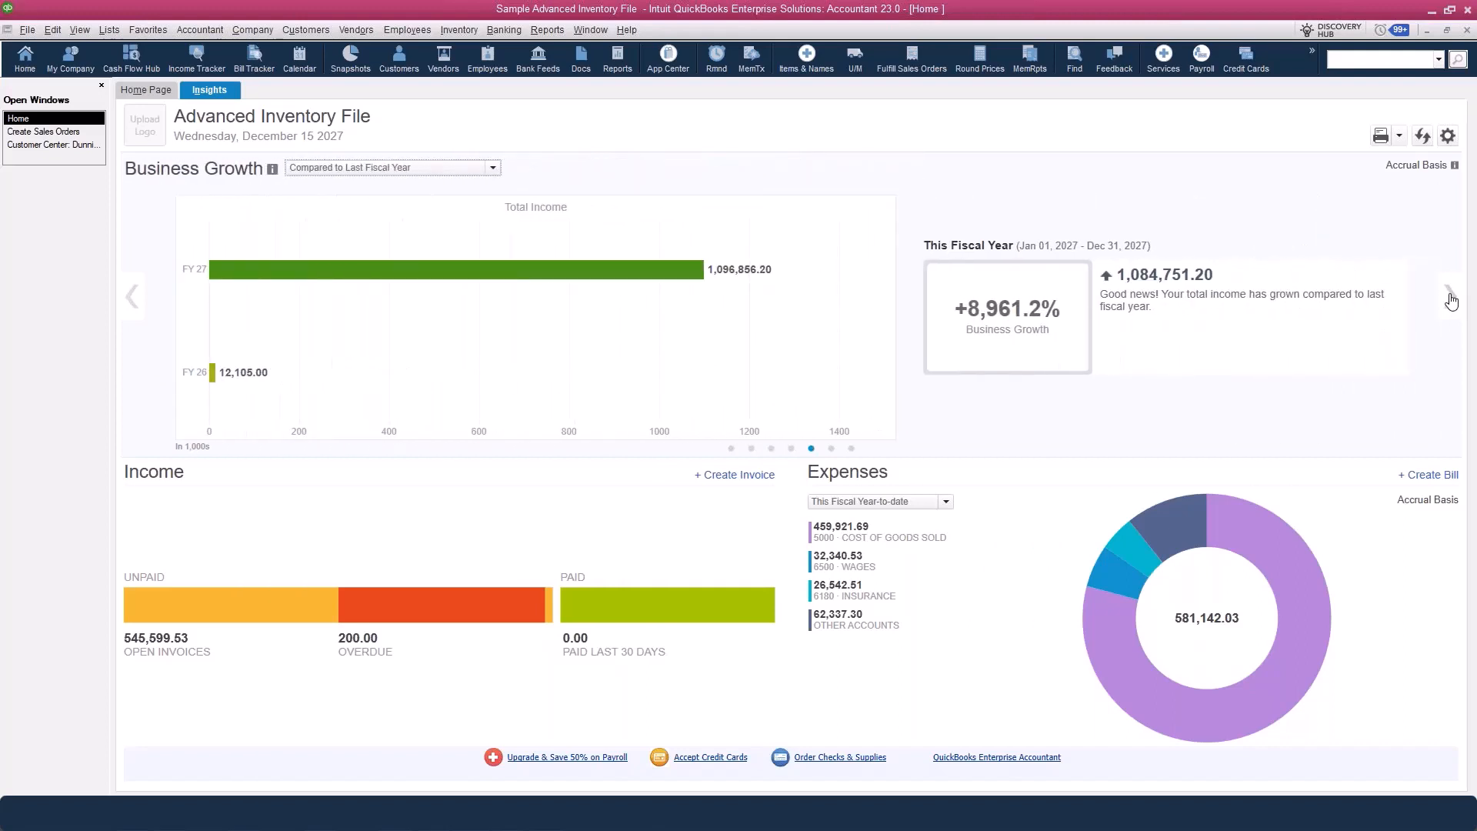
{"action": "left_click", "coordinate": [1449, 299]}
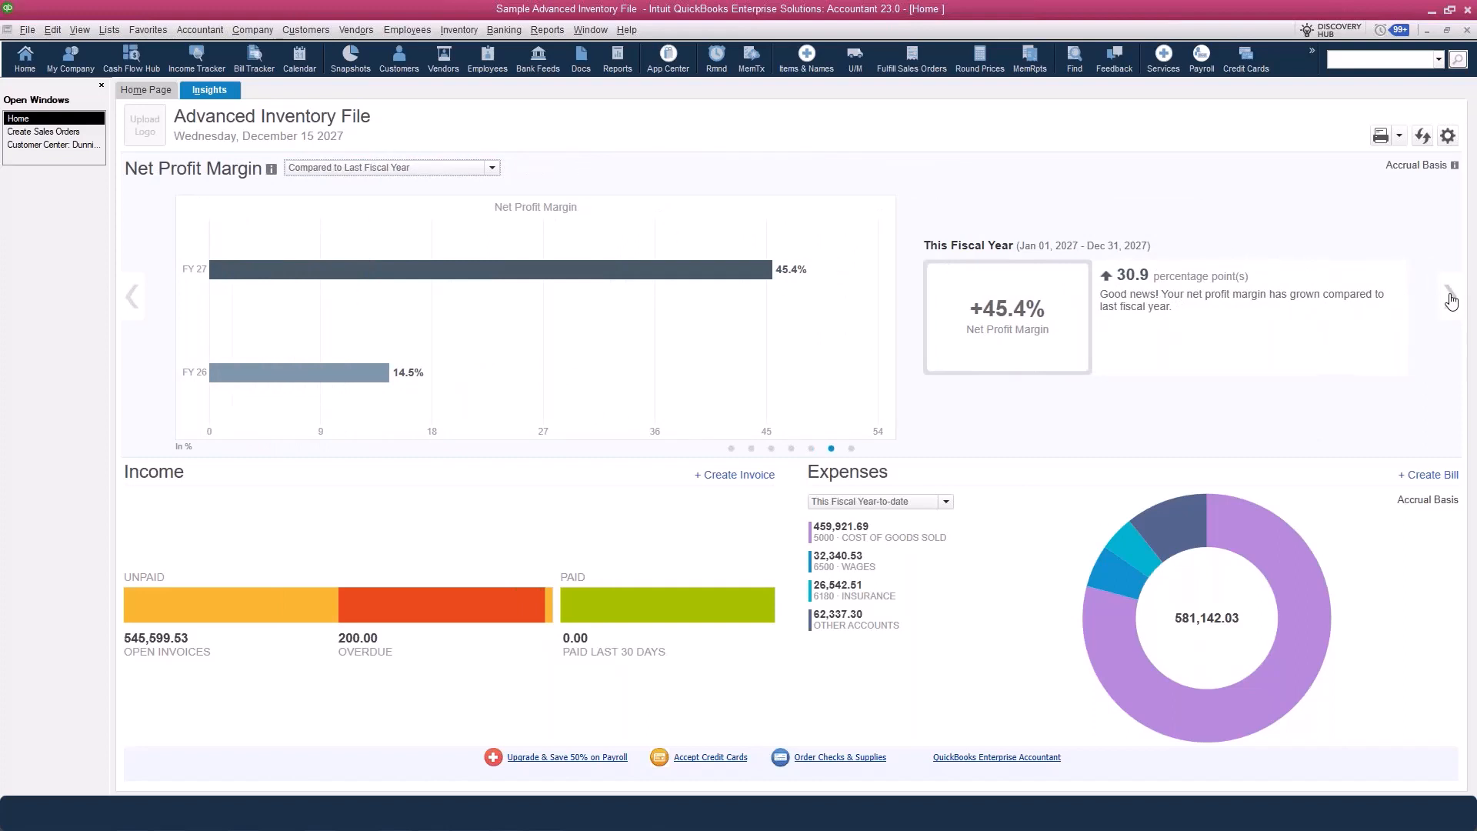
{"action": "left_click", "coordinate": [1451, 300]}
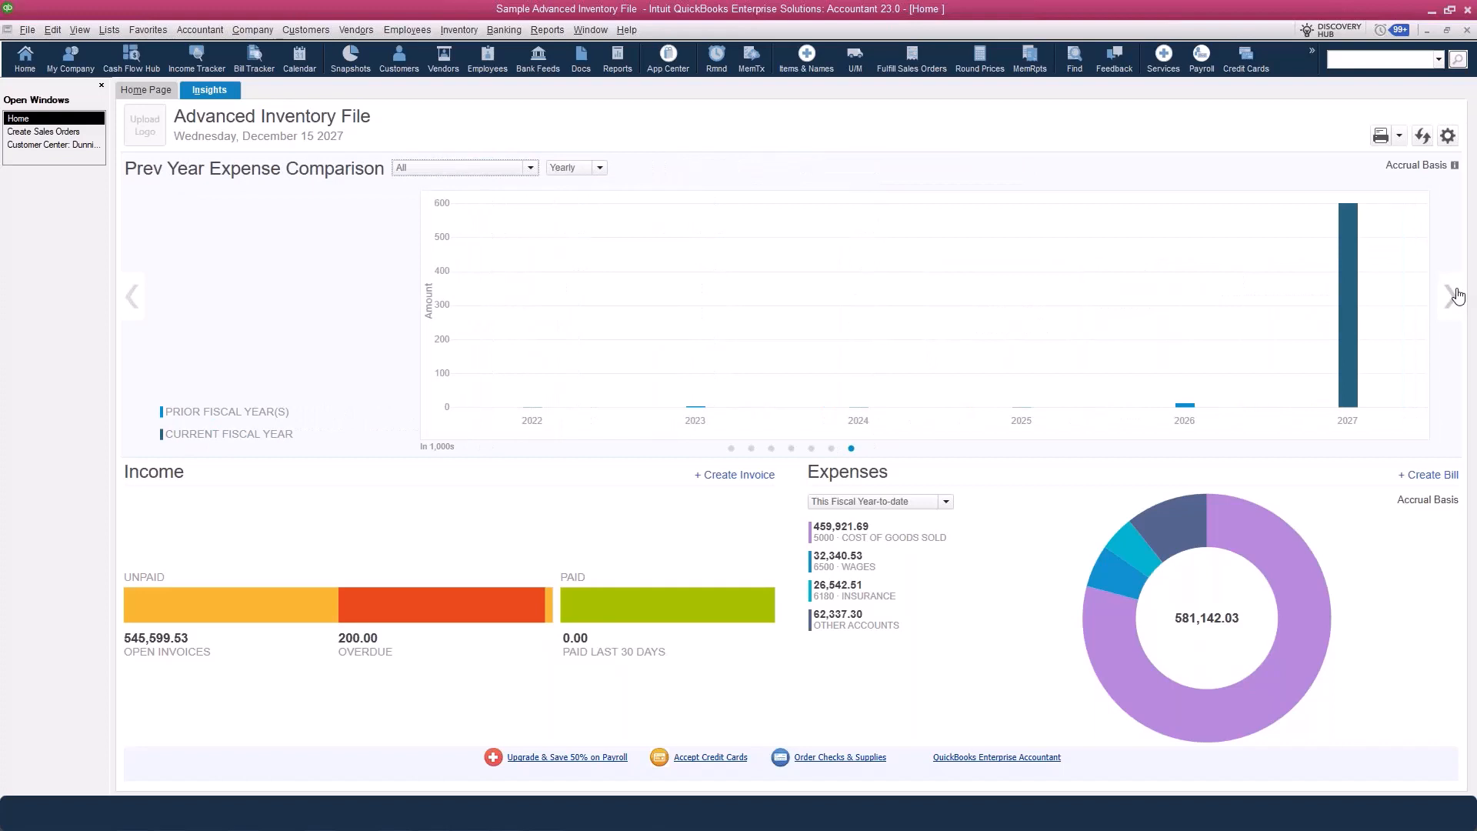
{"action": "left_click", "coordinate": [1452, 297]}
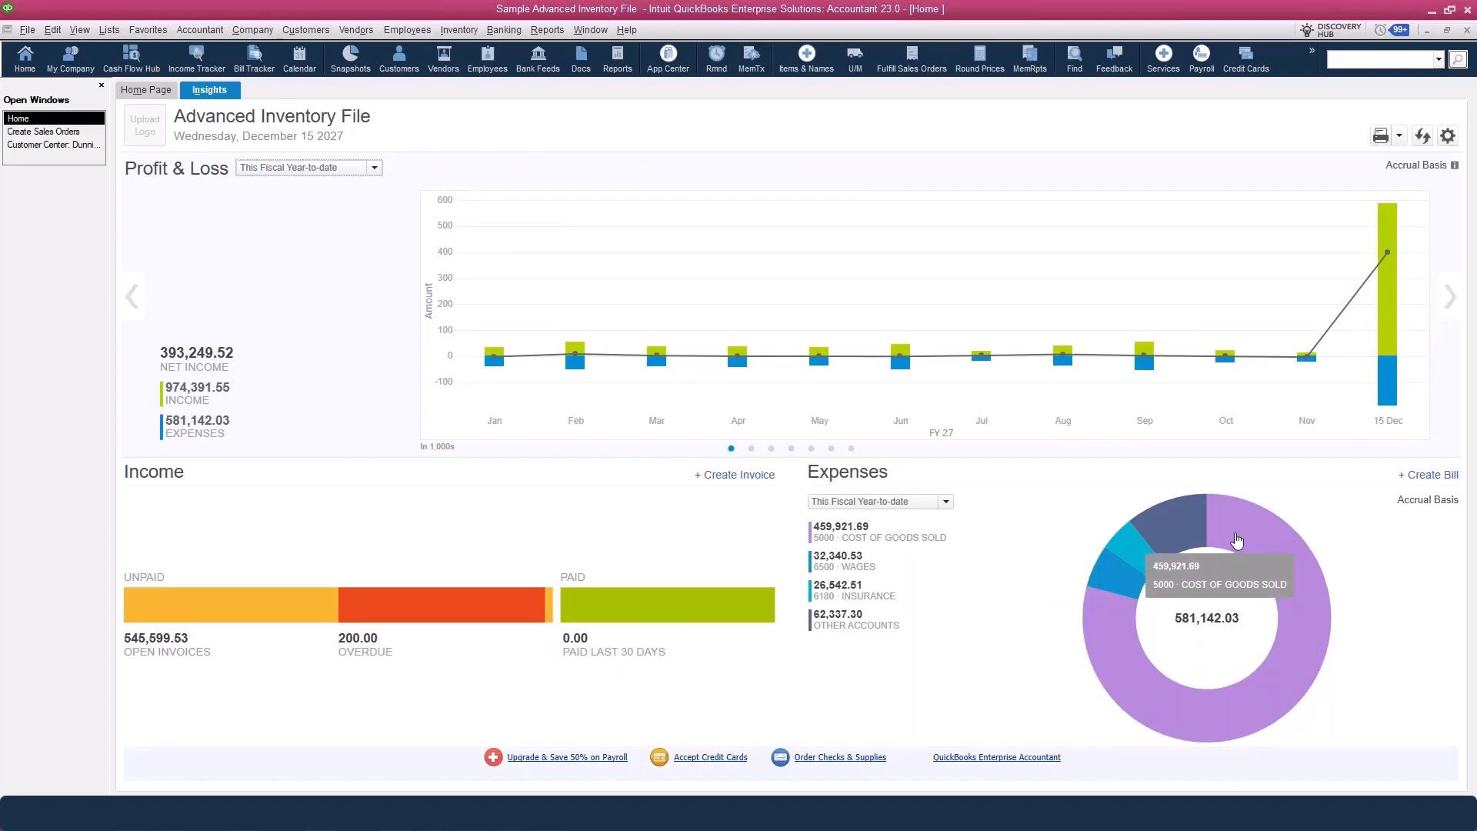
Open the transaction detail behind the Other Accounts slice of the Expenses chart, look through its entries, and close the report.
{"action": "mouse_move", "coordinate": [1191, 539]}
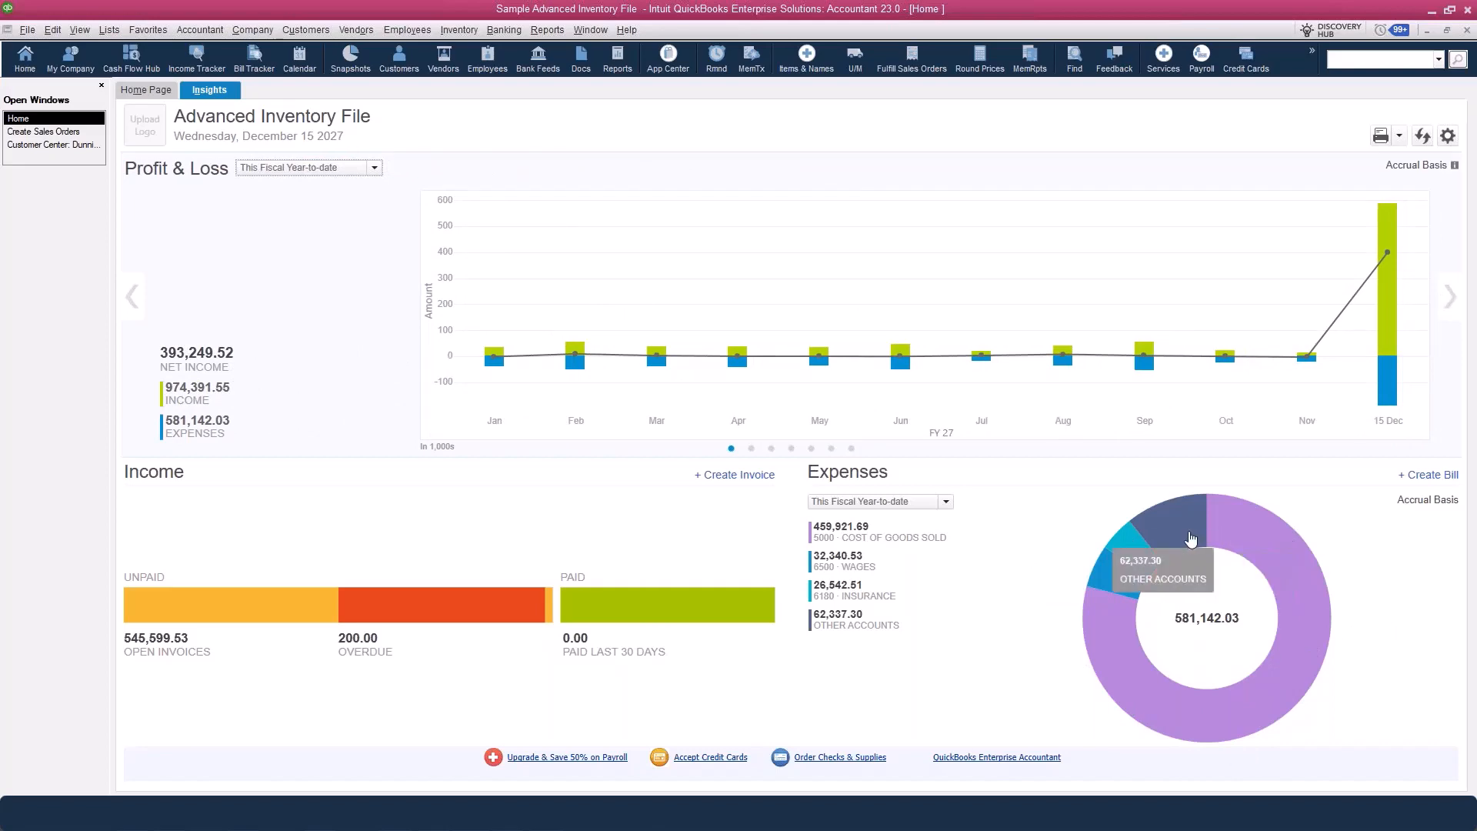
{"action": "left_click", "coordinate": [1192, 538]}
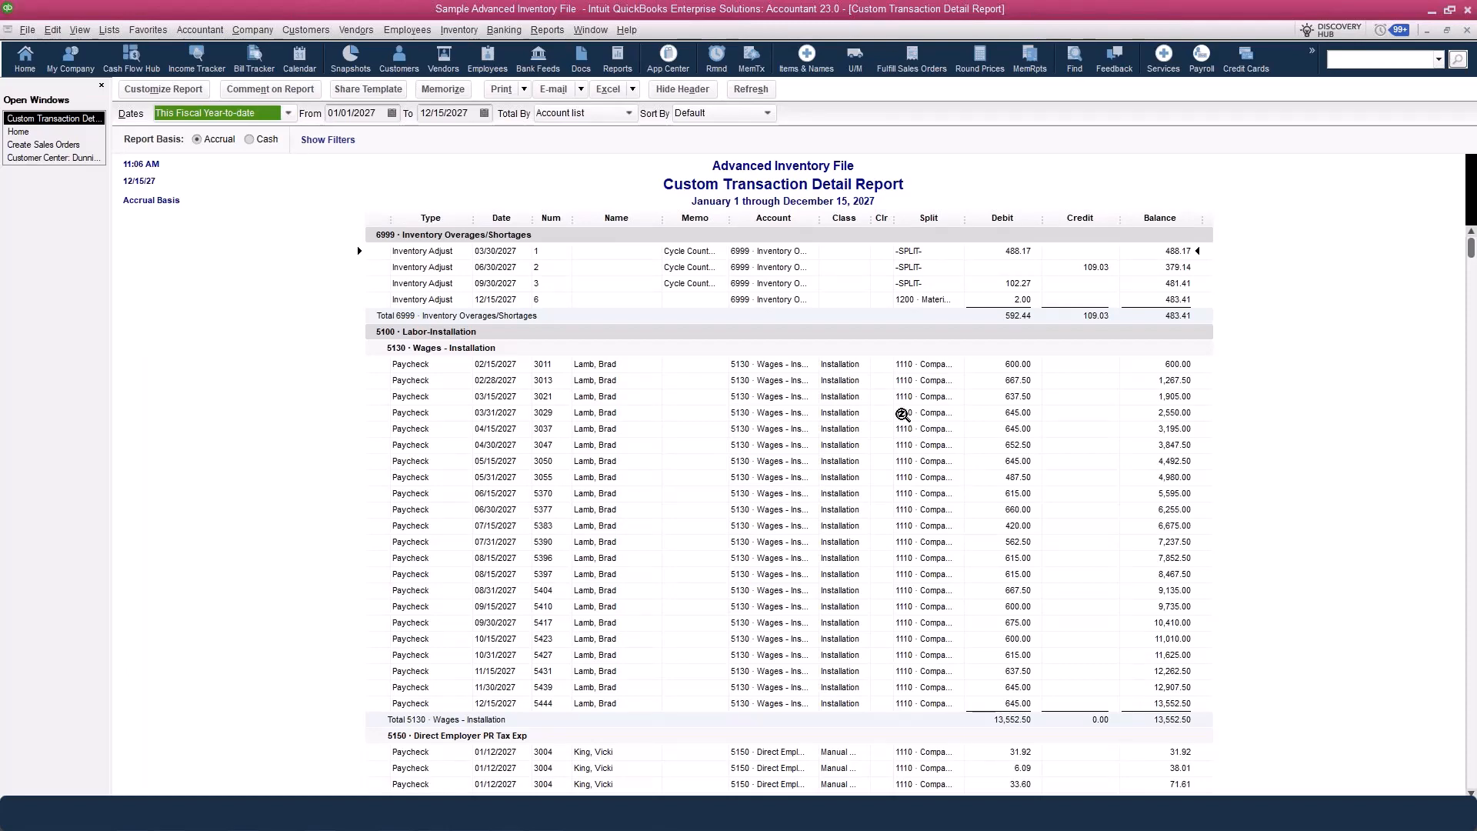
{"action": "scroll", "coordinate": [890, 501], "scroll_direction": "down", "scroll_amount": 1}
{"action": "scroll", "coordinate": [891, 501], "scroll_direction": "down", "scroll_amount": 15}
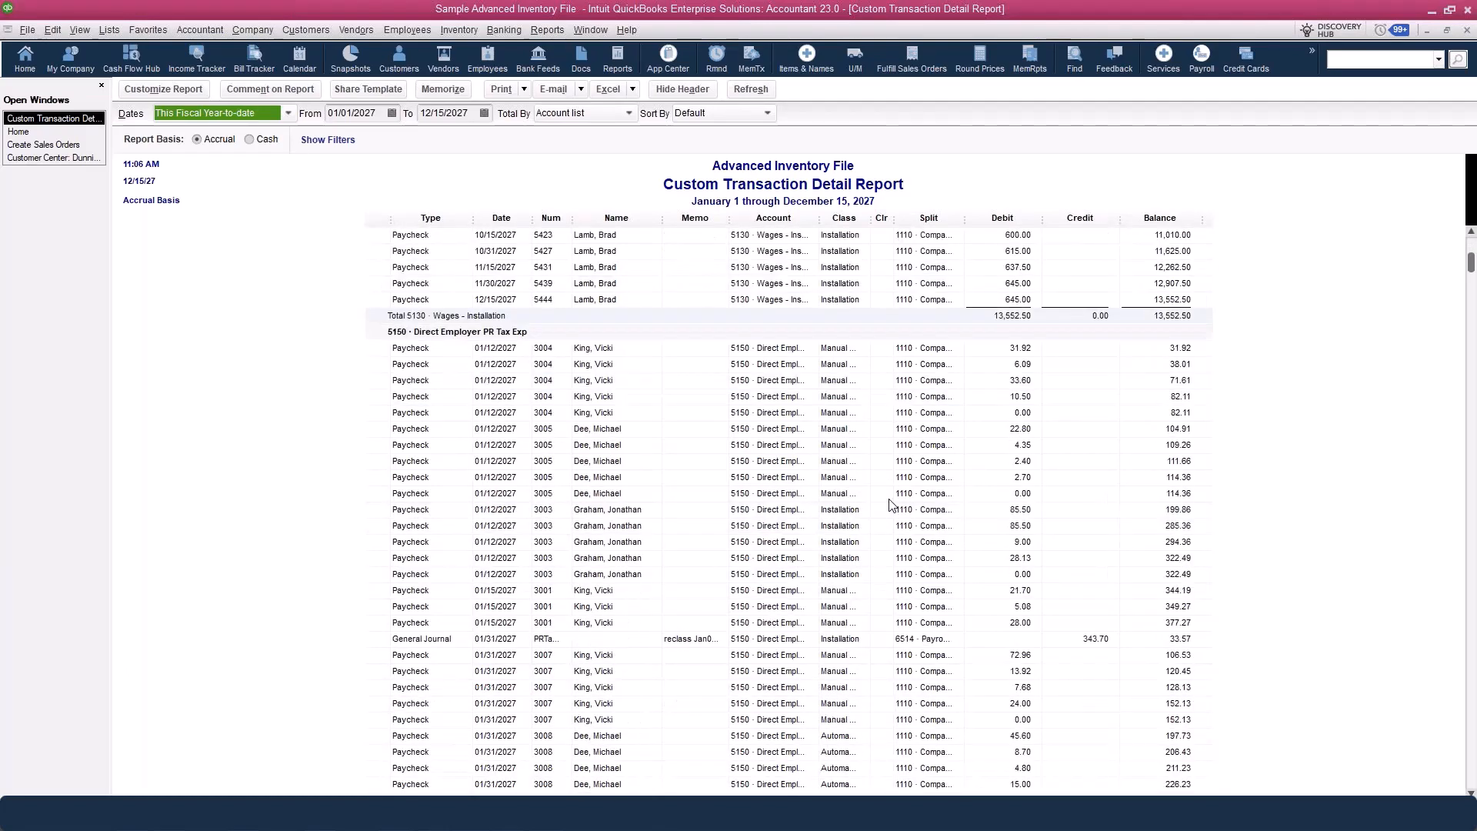
{"action": "scroll", "coordinate": [890, 503], "scroll_direction": "down", "scroll_amount": 6}
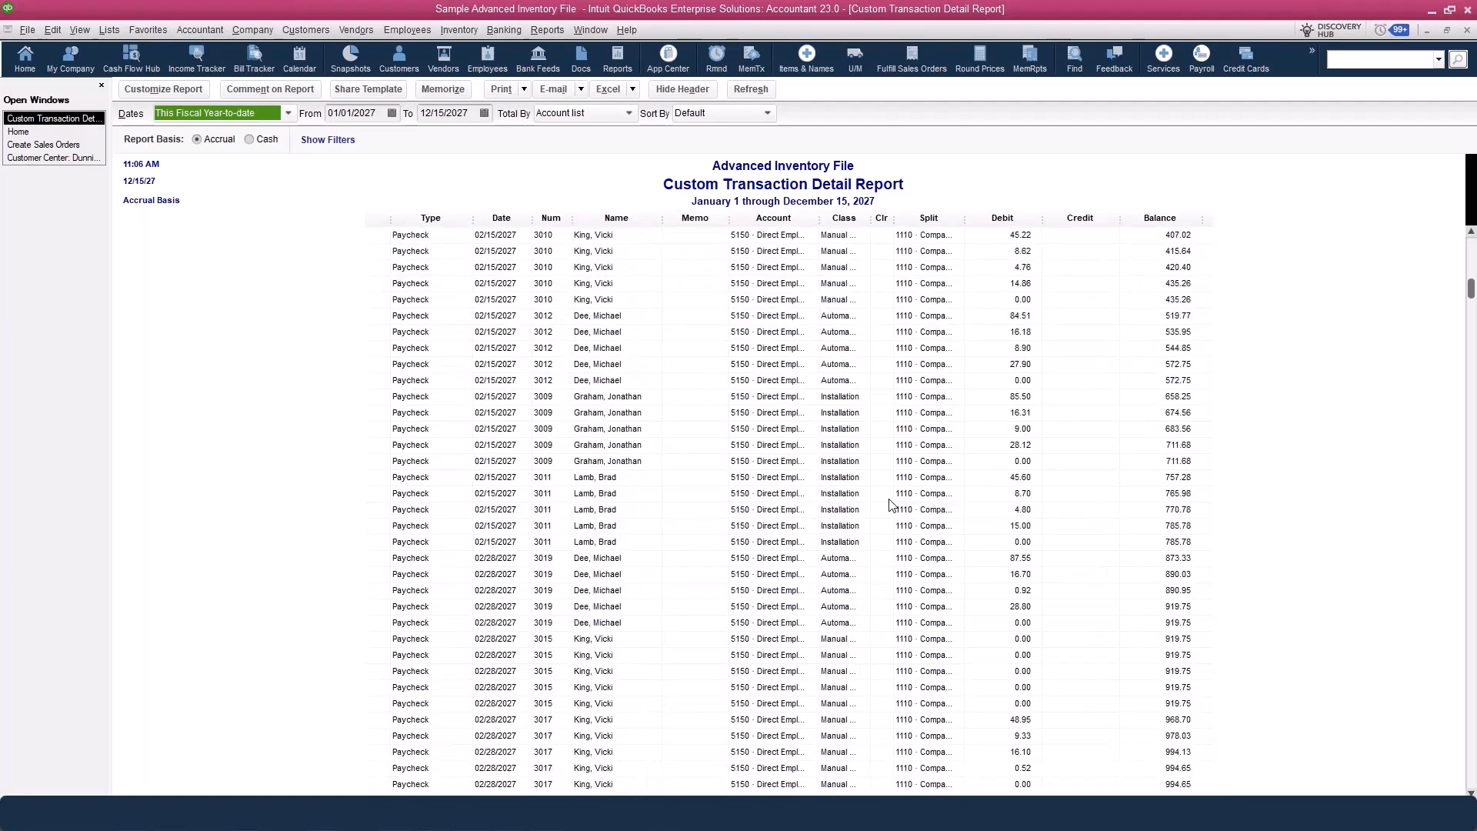
{"action": "scroll", "coordinate": [890, 504], "scroll_direction": "down", "scroll_amount": 10}
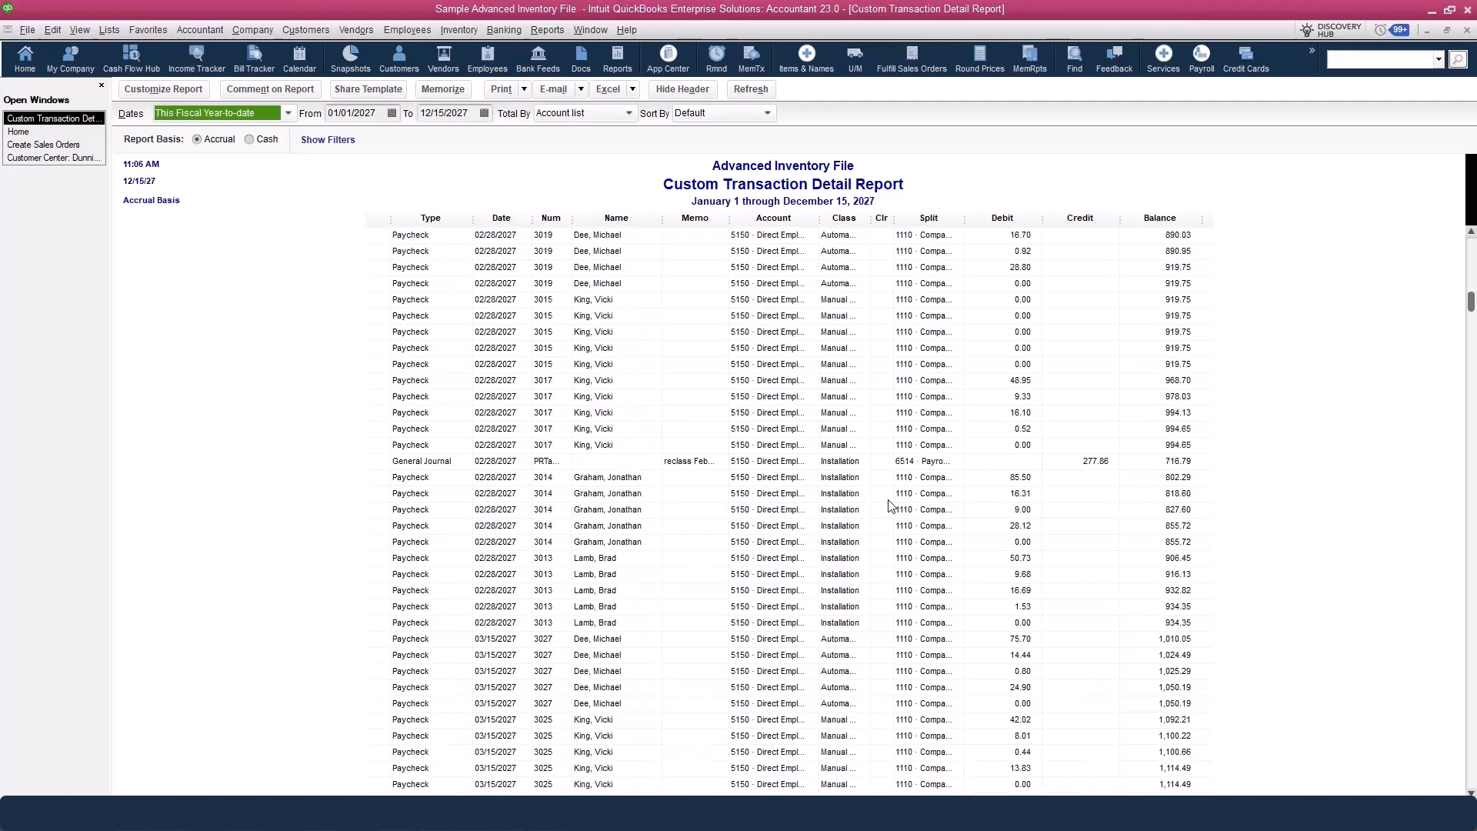
{"action": "left_click", "coordinate": [1304, 378]}
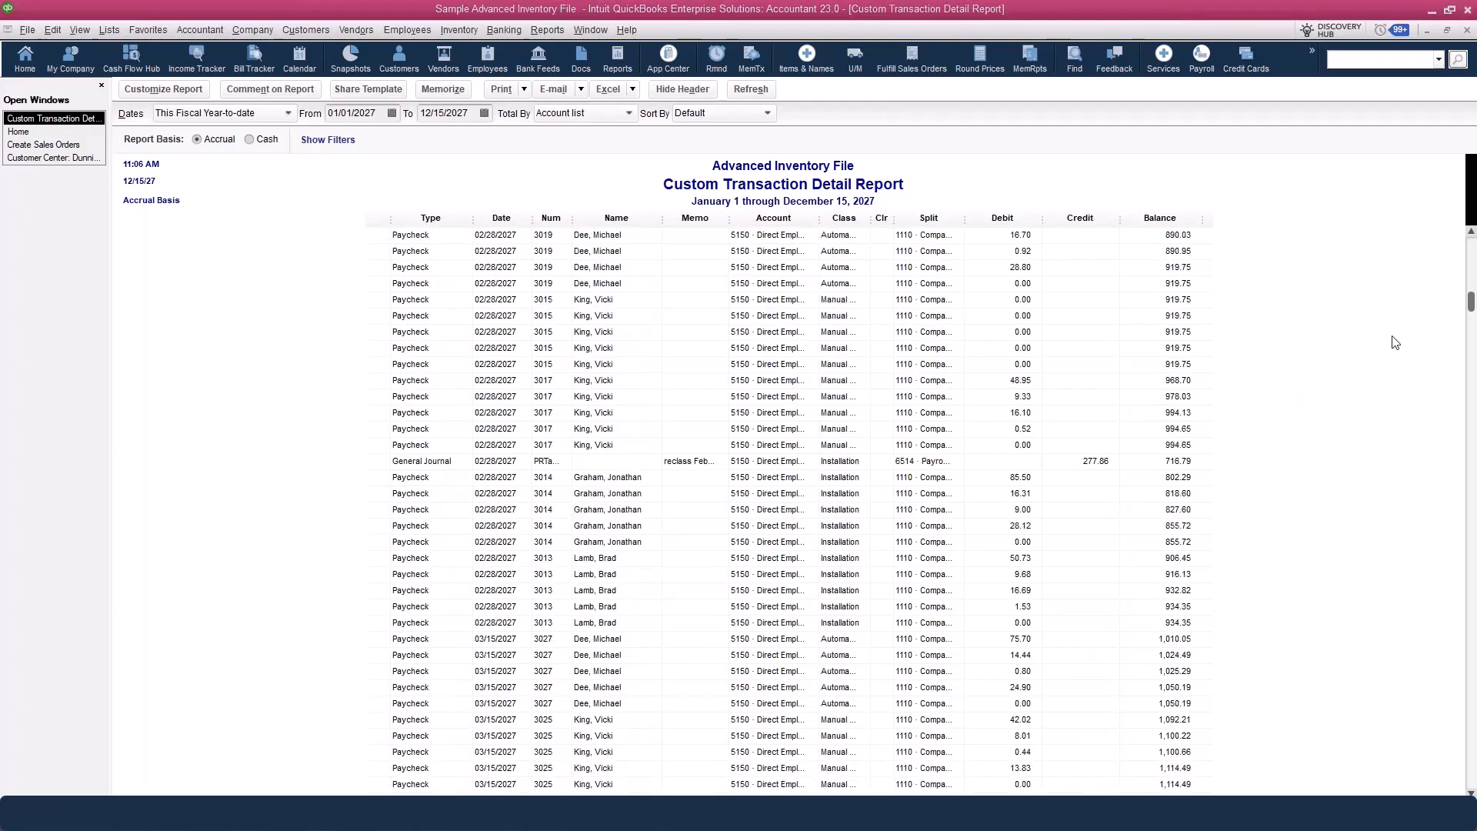
{"action": "key", "text": "Escape"}
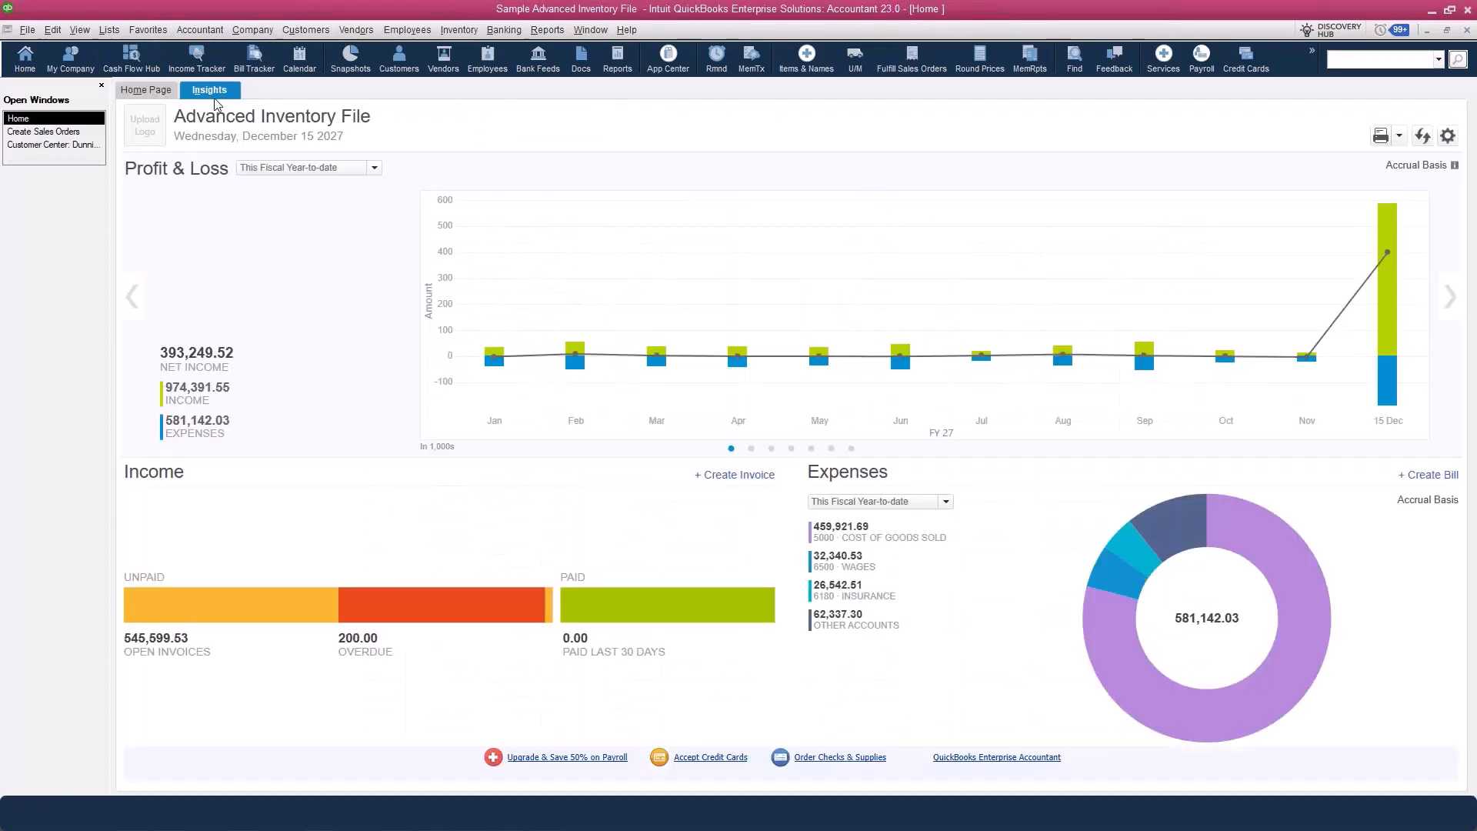
Return to the Home Page workflow view and close the Open Windows list.
{"action": "left_click", "coordinate": [159, 93]}
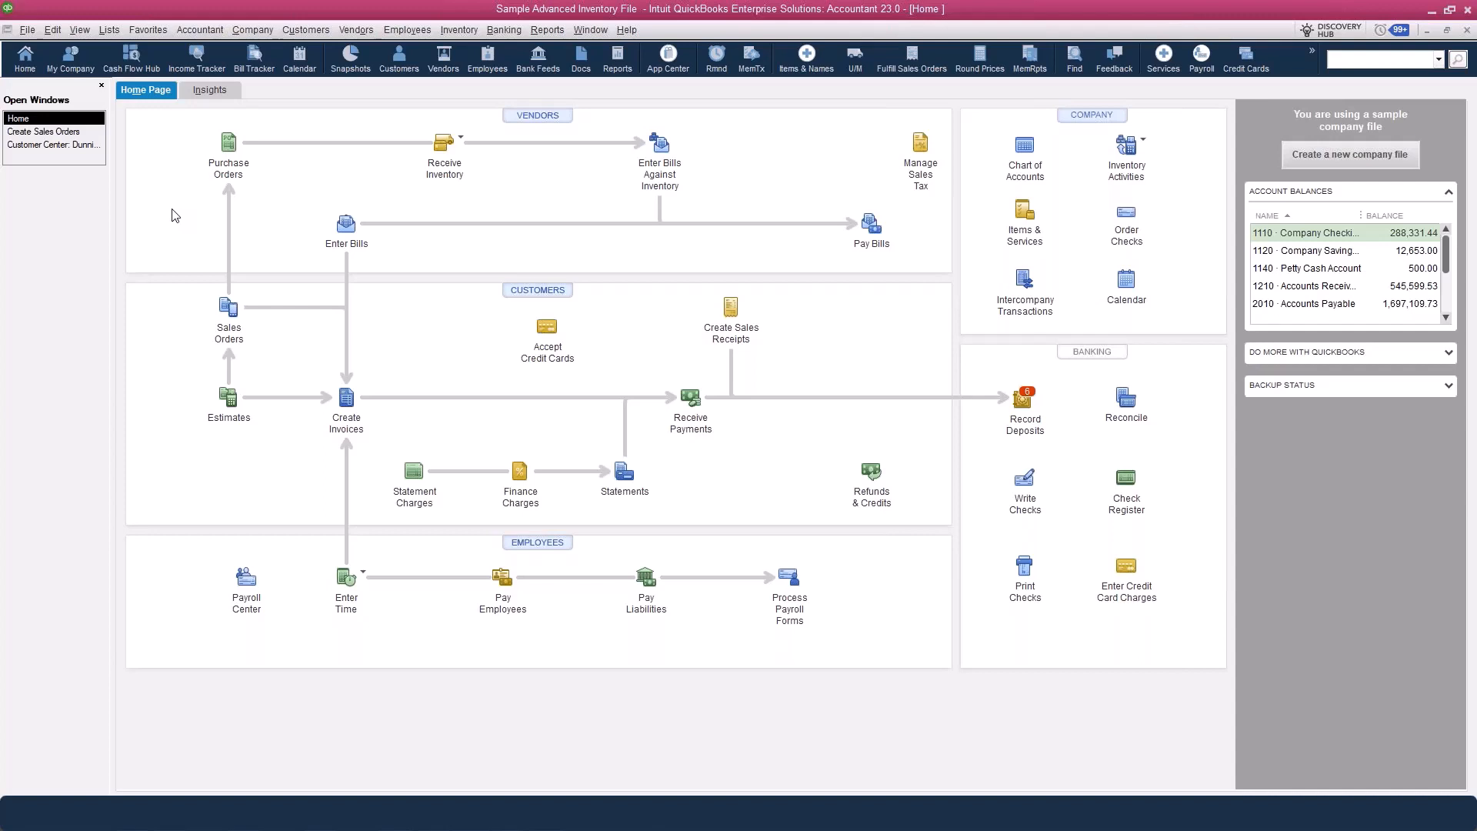
{"action": "left_click", "coordinate": [102, 88]}
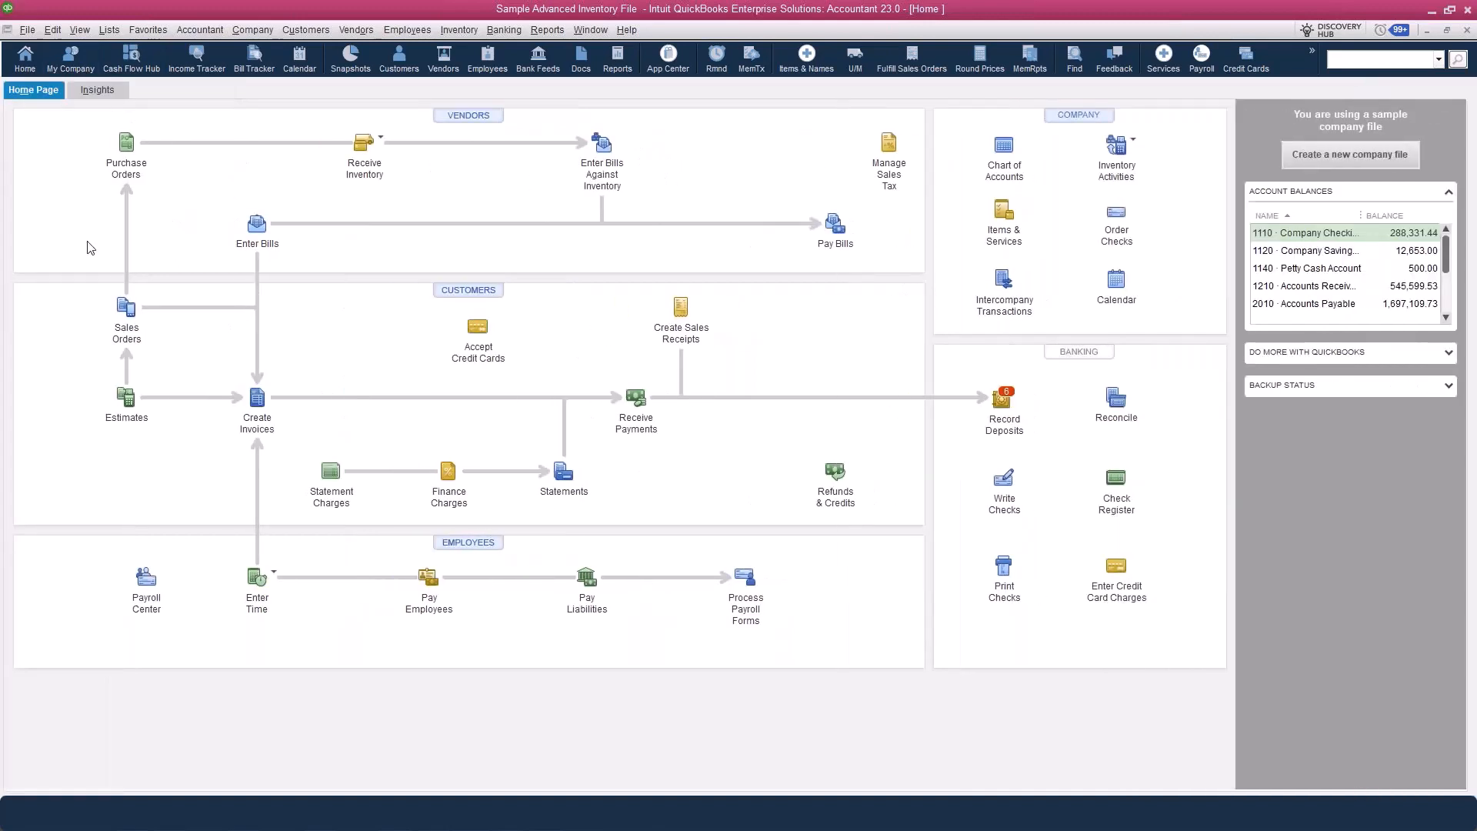
Change the icon bar to the Left Icon Bar layout and display the open windows in it.
{"action": "left_click", "coordinate": [86, 36]}
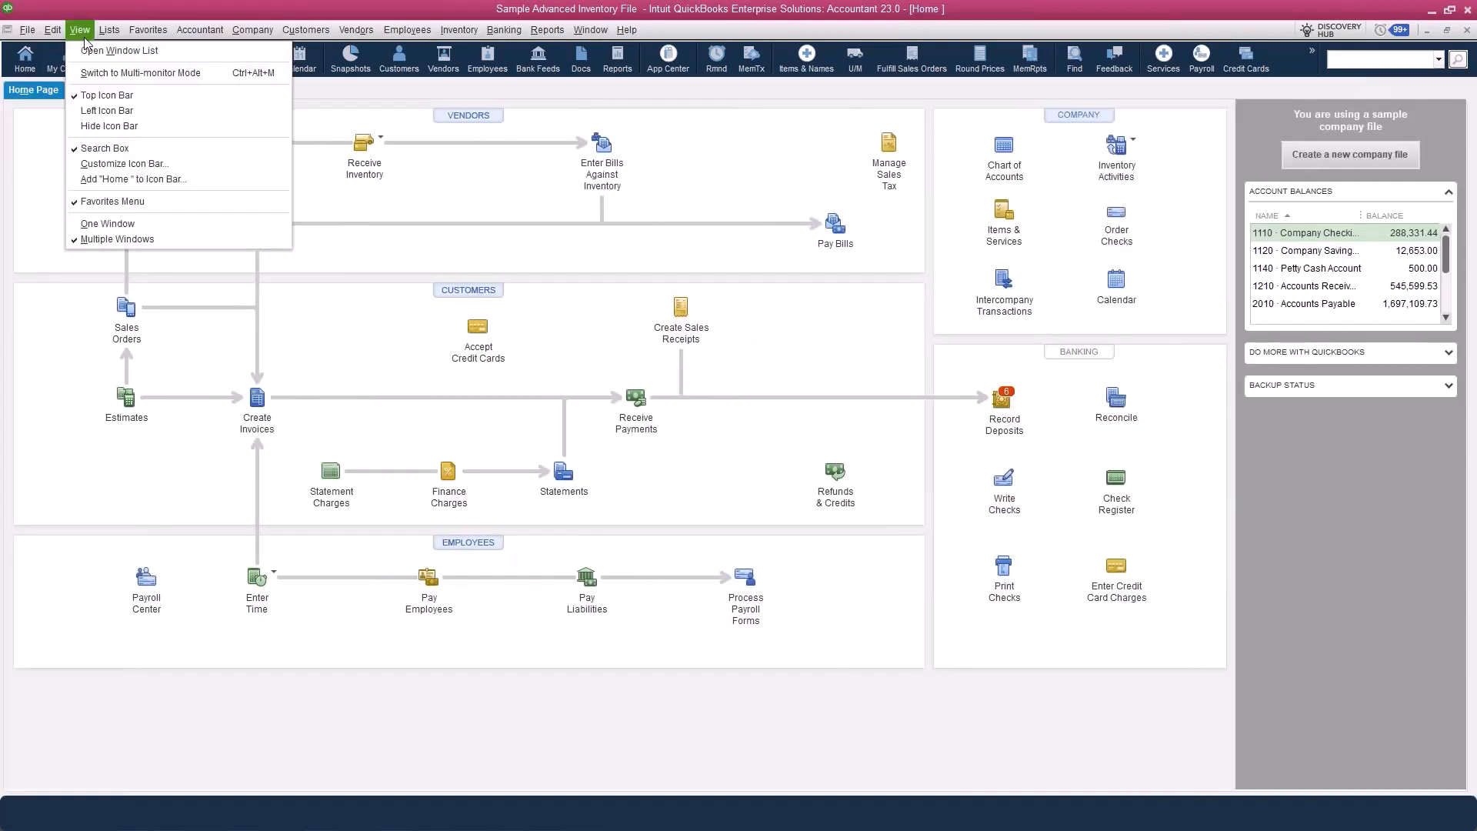
{"action": "left_click", "coordinate": [86, 113]}
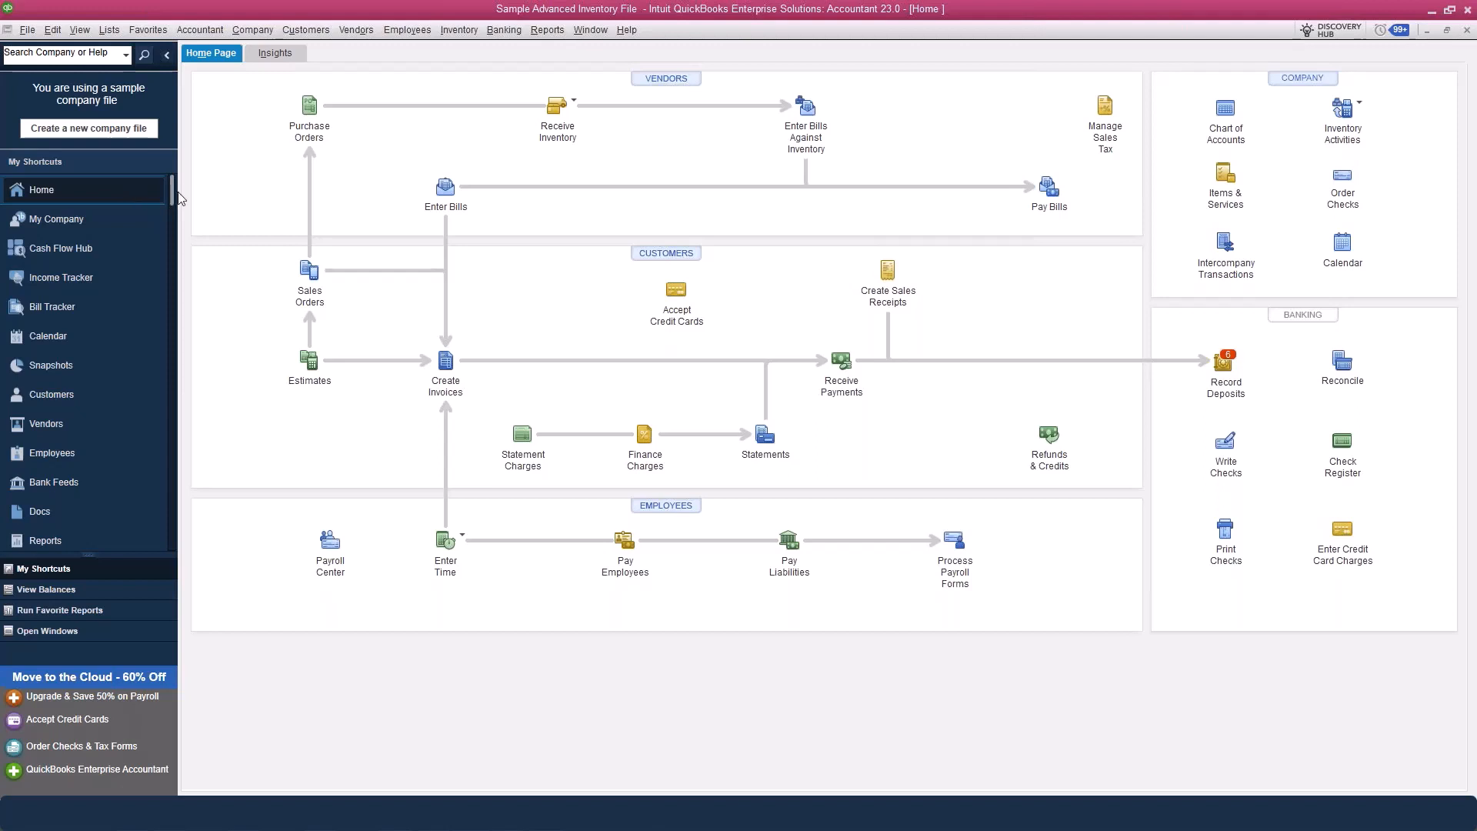
{"action": "left_click", "coordinate": [46, 630]}
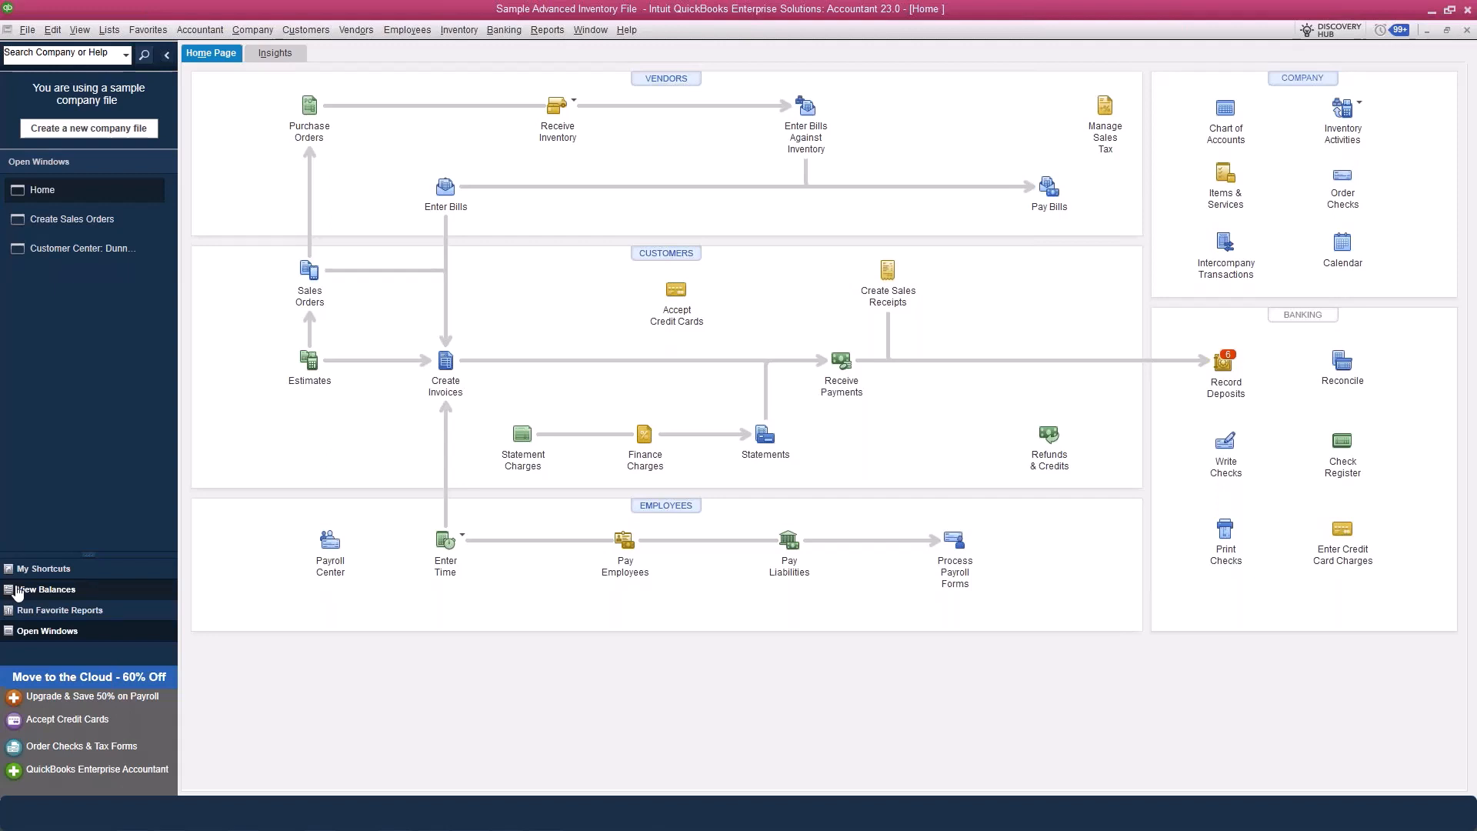
Set the icon bar to the Top Icon Bar layout and display the Open Window List again.
{"action": "left_click", "coordinate": [80, 30]}
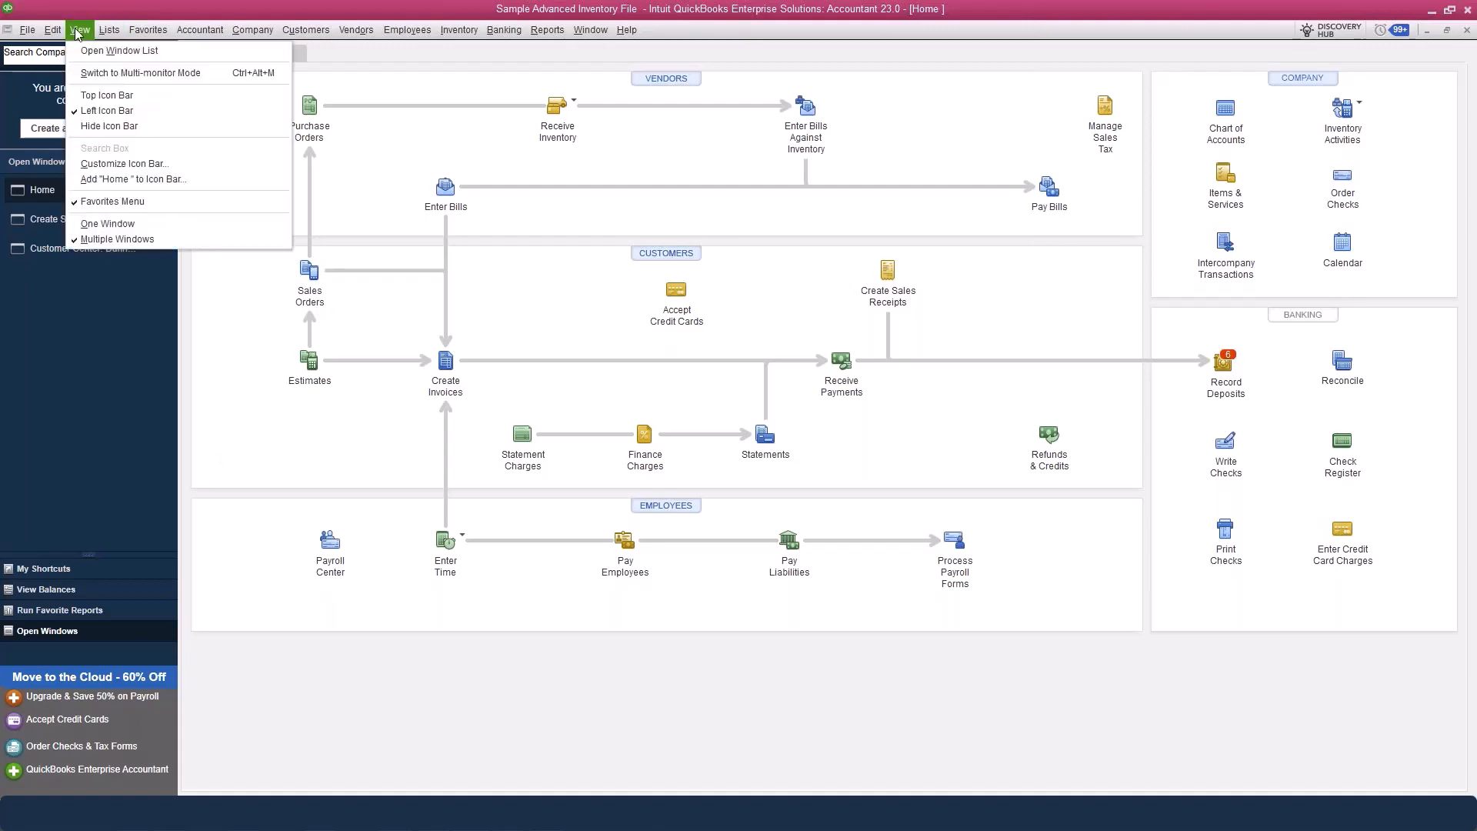
{"action": "left_click", "coordinate": [85, 96]}
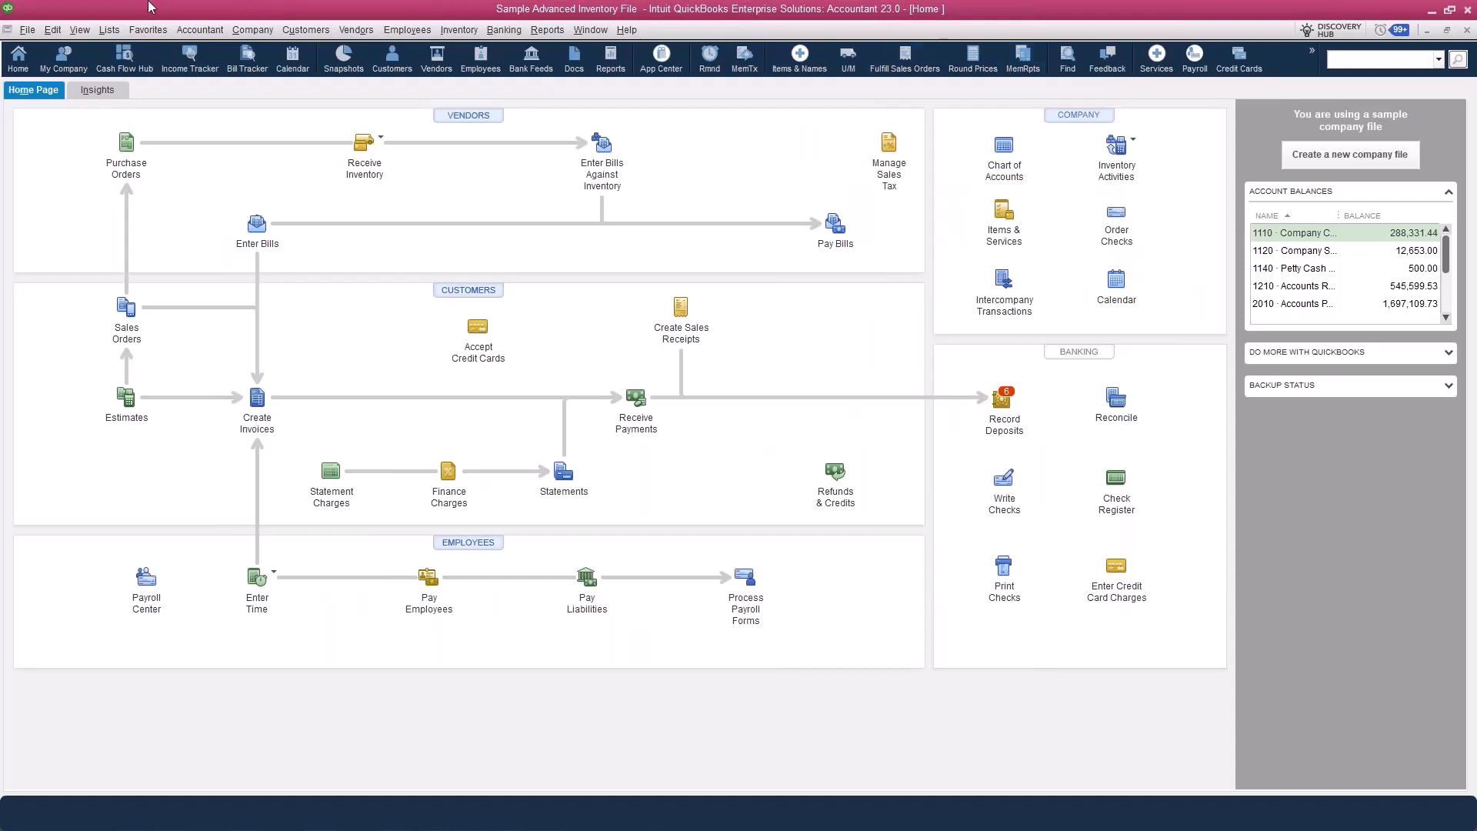
{"action": "left_click", "coordinate": [80, 29]}
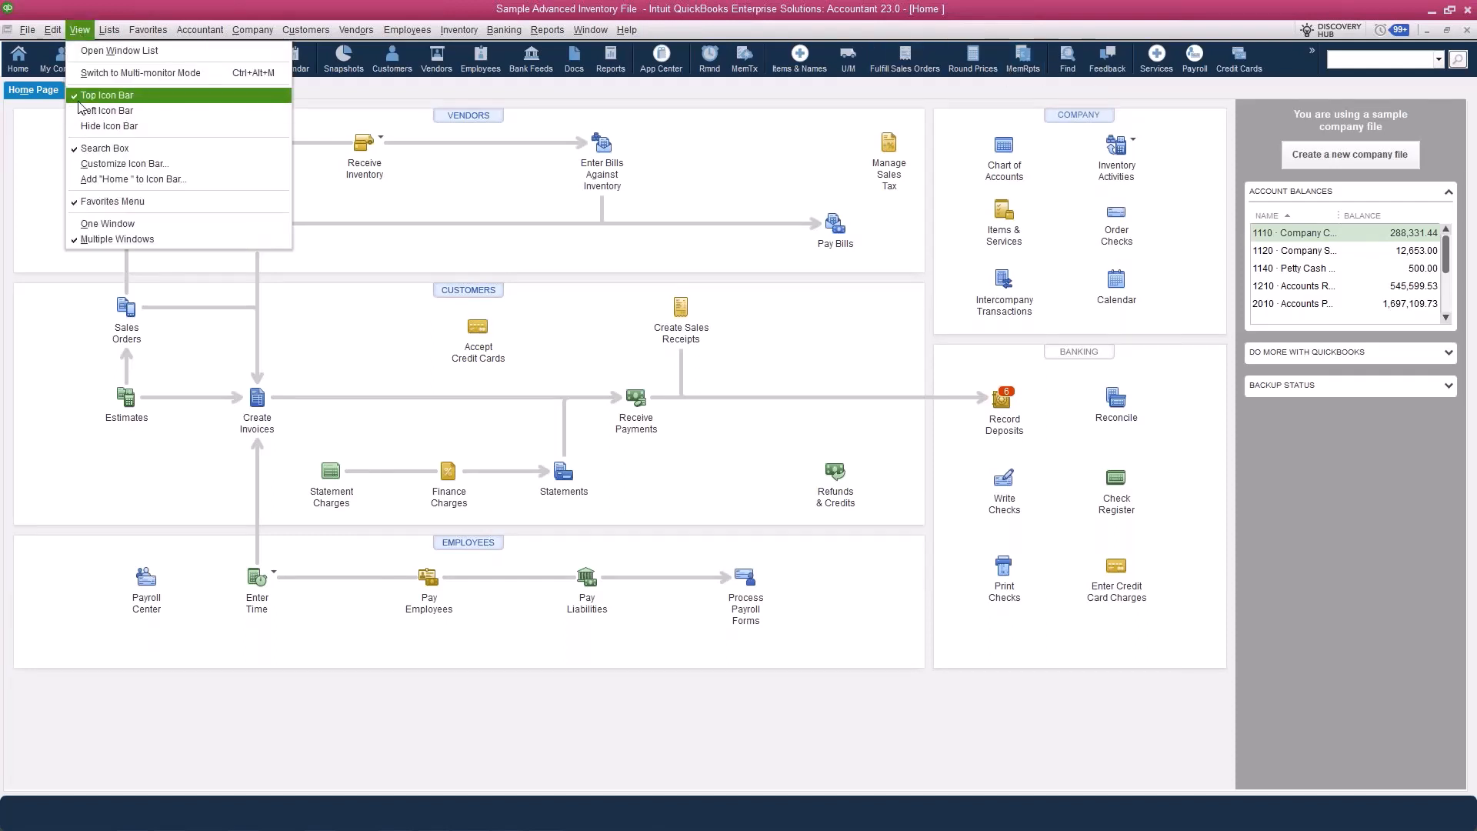
{"action": "left_click", "coordinate": [110, 51]}
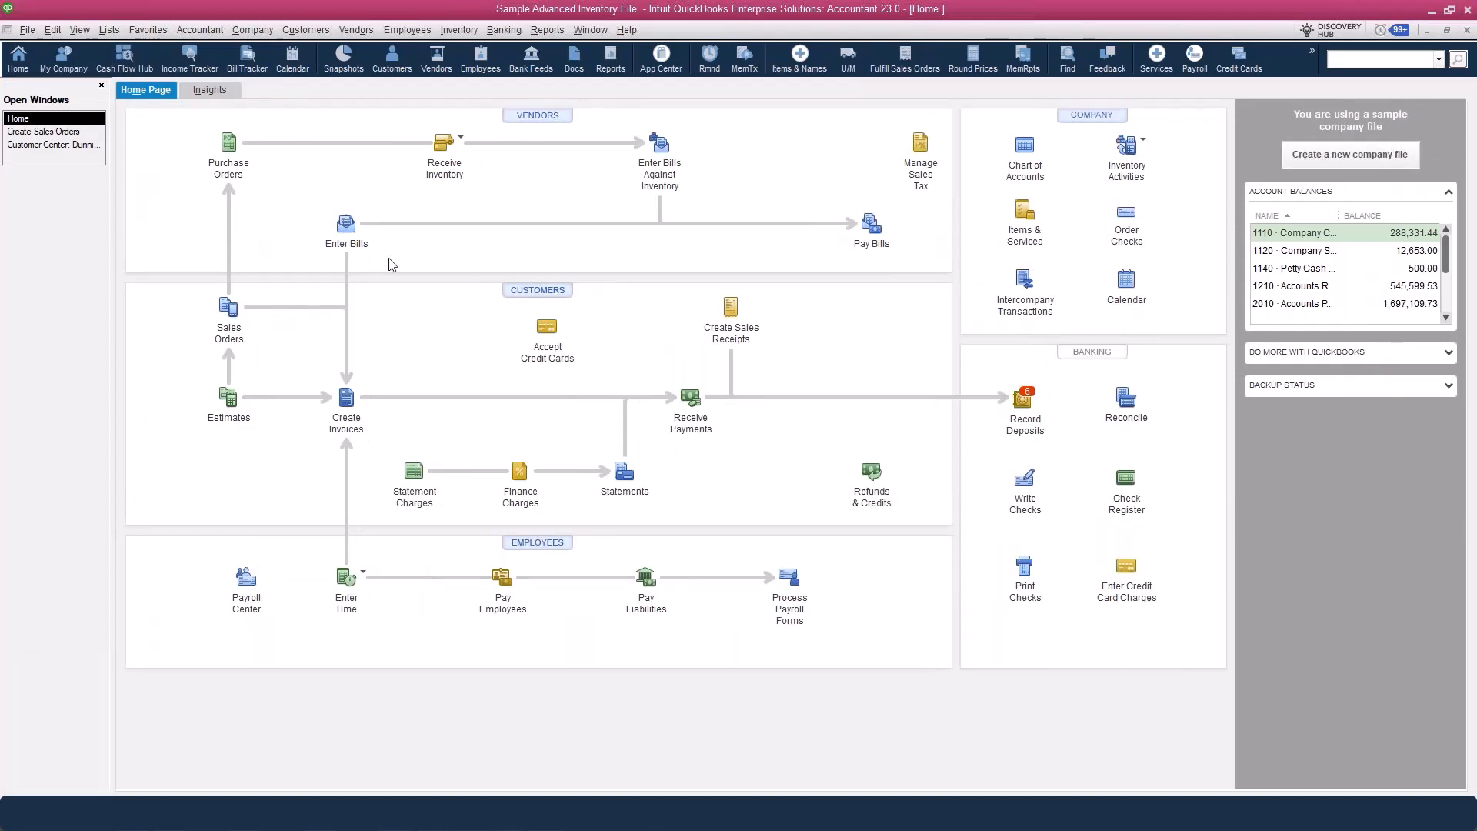
{"action": "left_click", "coordinate": [595, 32]}
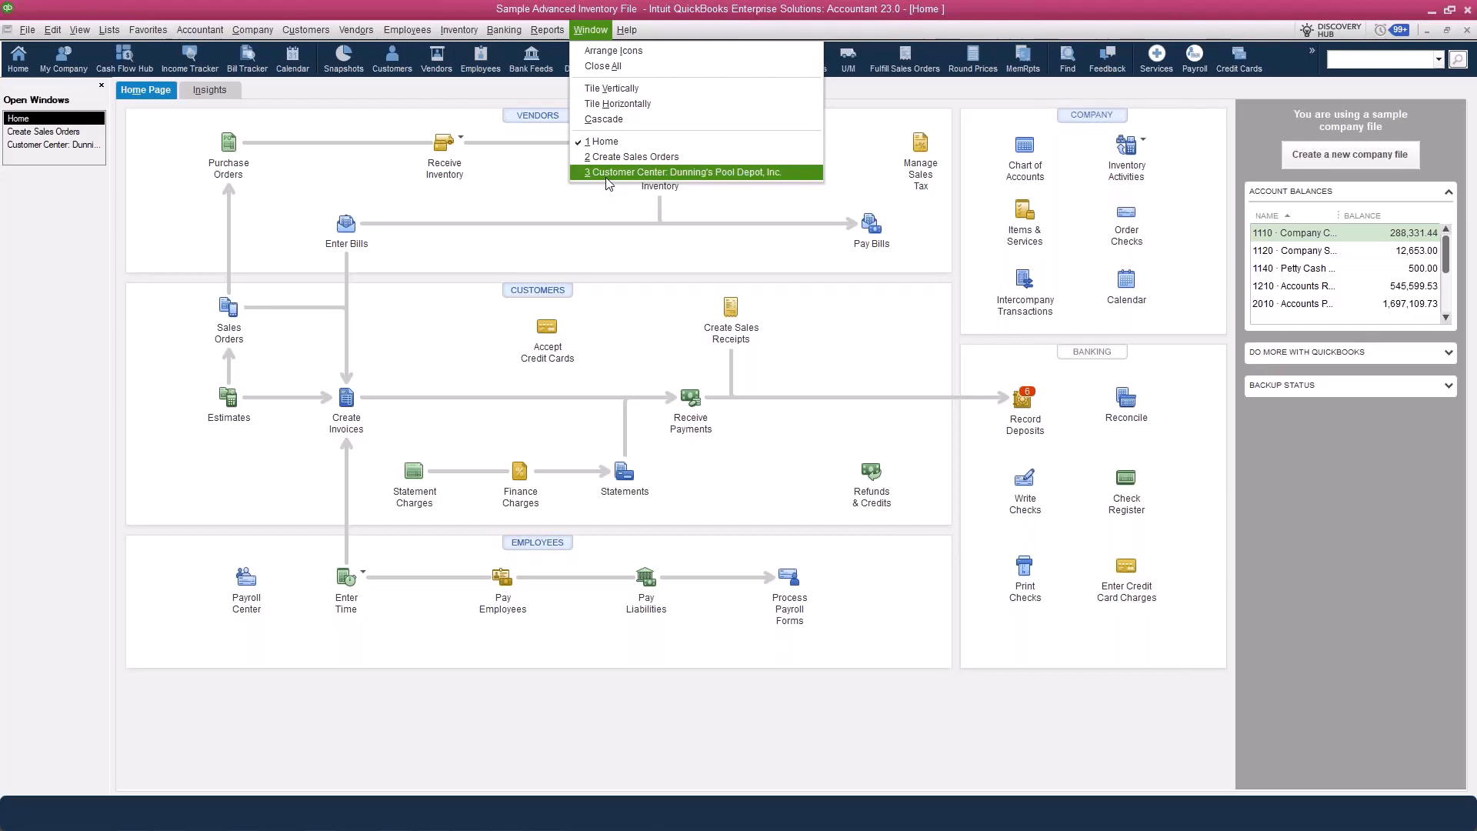
{"action": "left_click", "coordinate": [548, 209]}
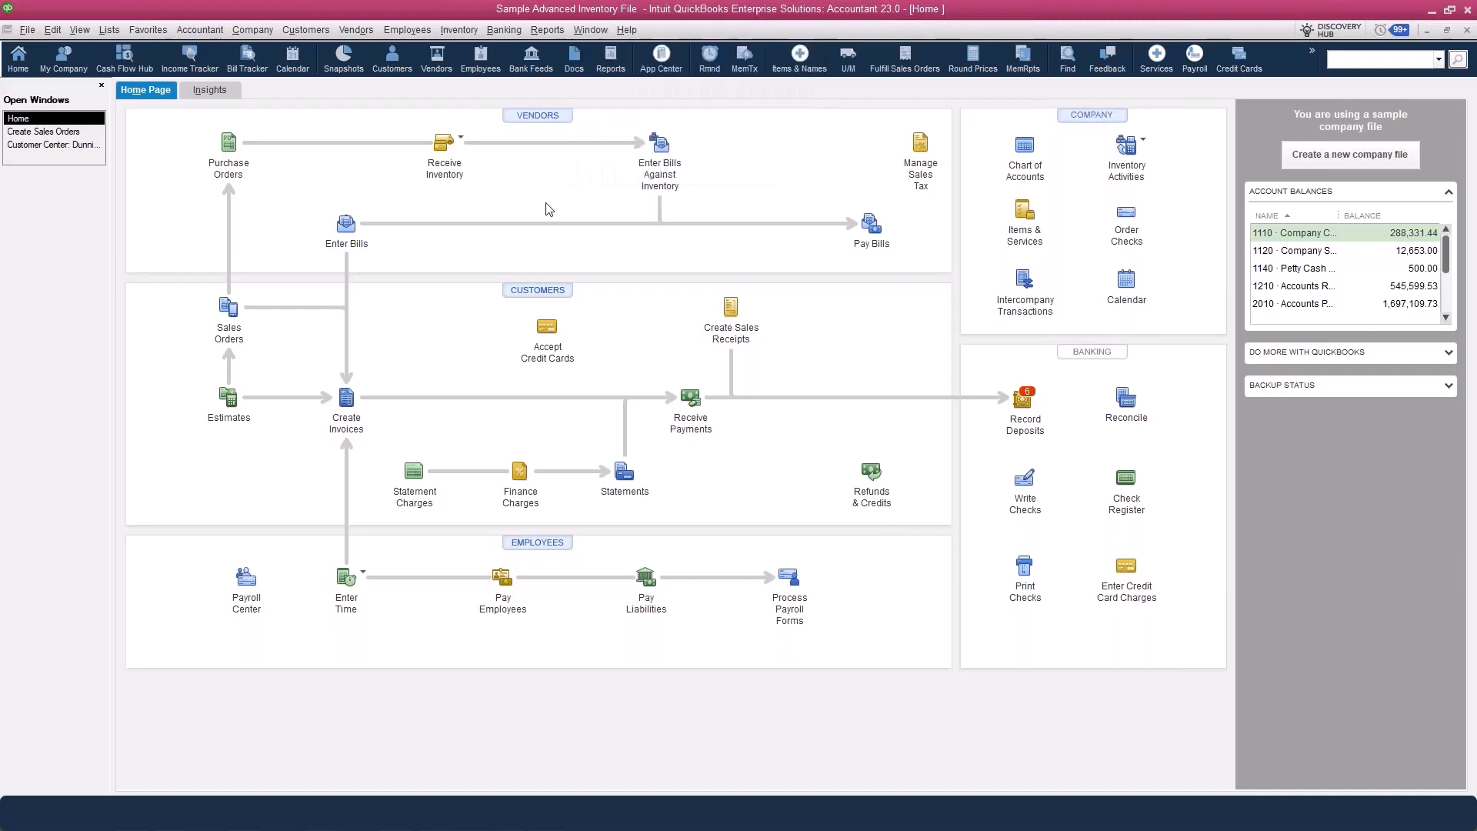
{"action": "left_click", "coordinate": [306, 32]}
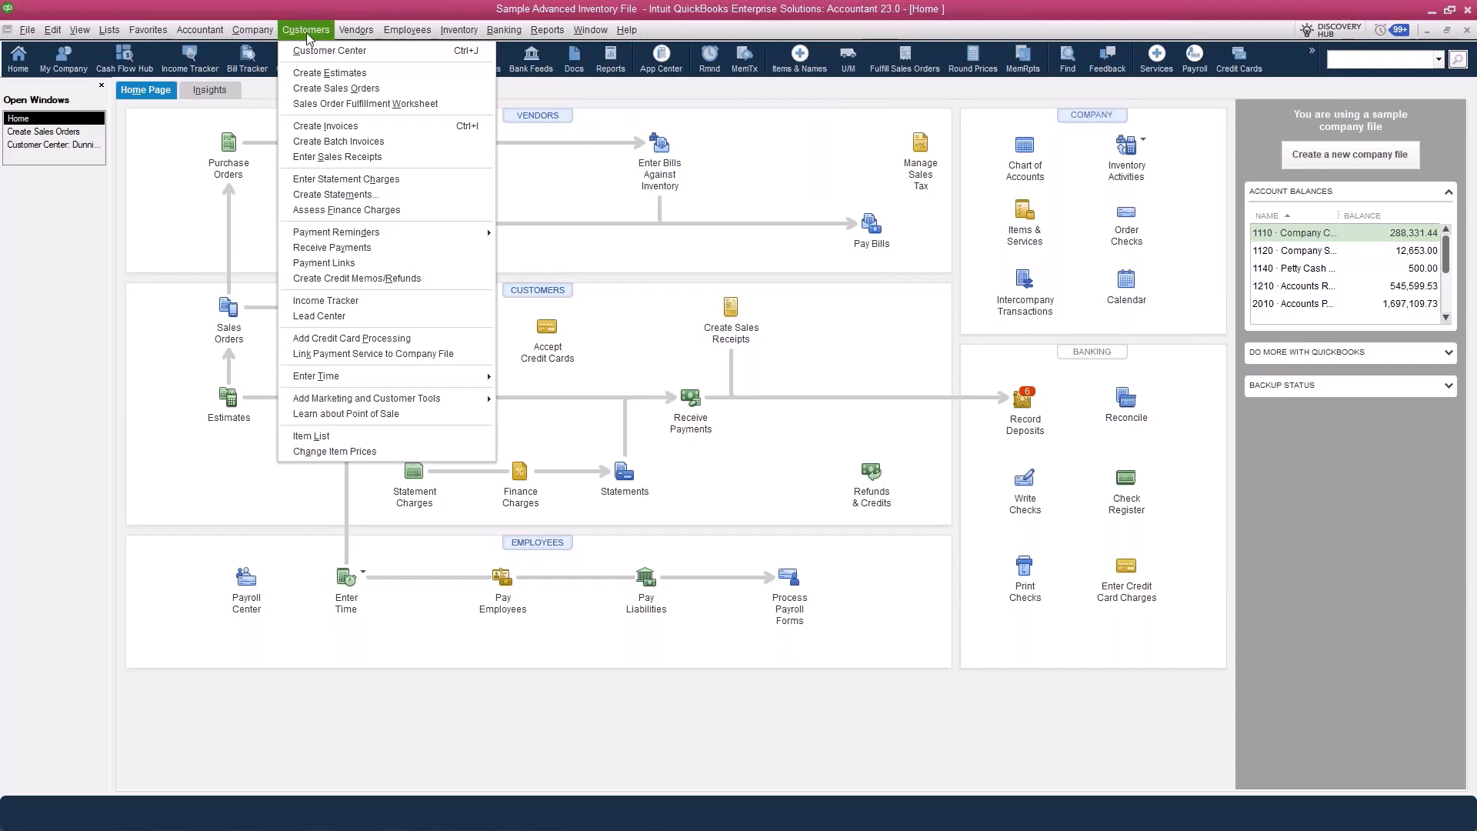
{"action": "left_click", "coordinate": [271, 6]}
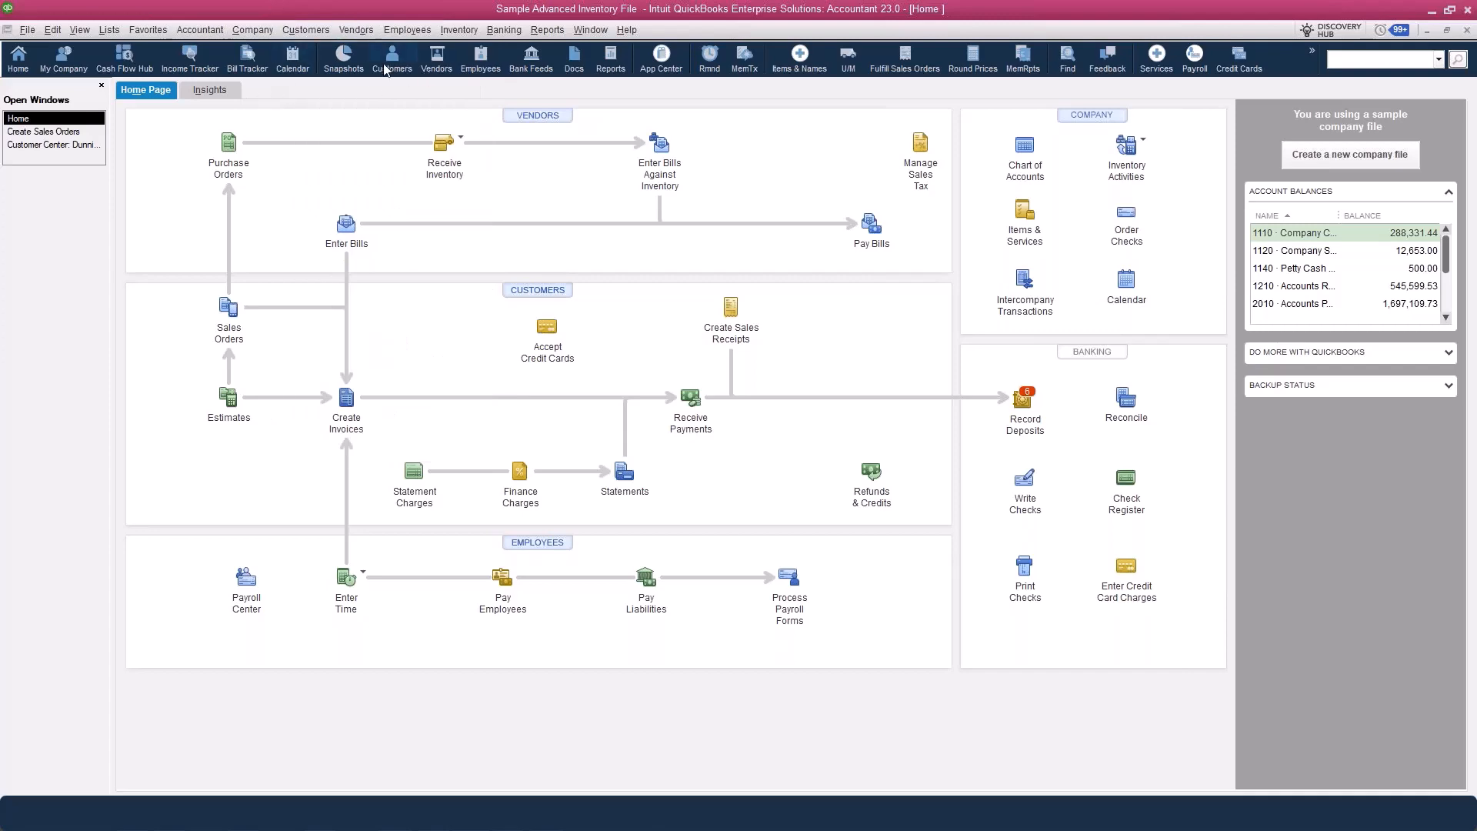
Open the Customer Center, check the transaction type filter choices for Dunning's Pool Depot, Inc., and view that customer's contacts.
{"action": "left_click", "coordinate": [391, 58]}
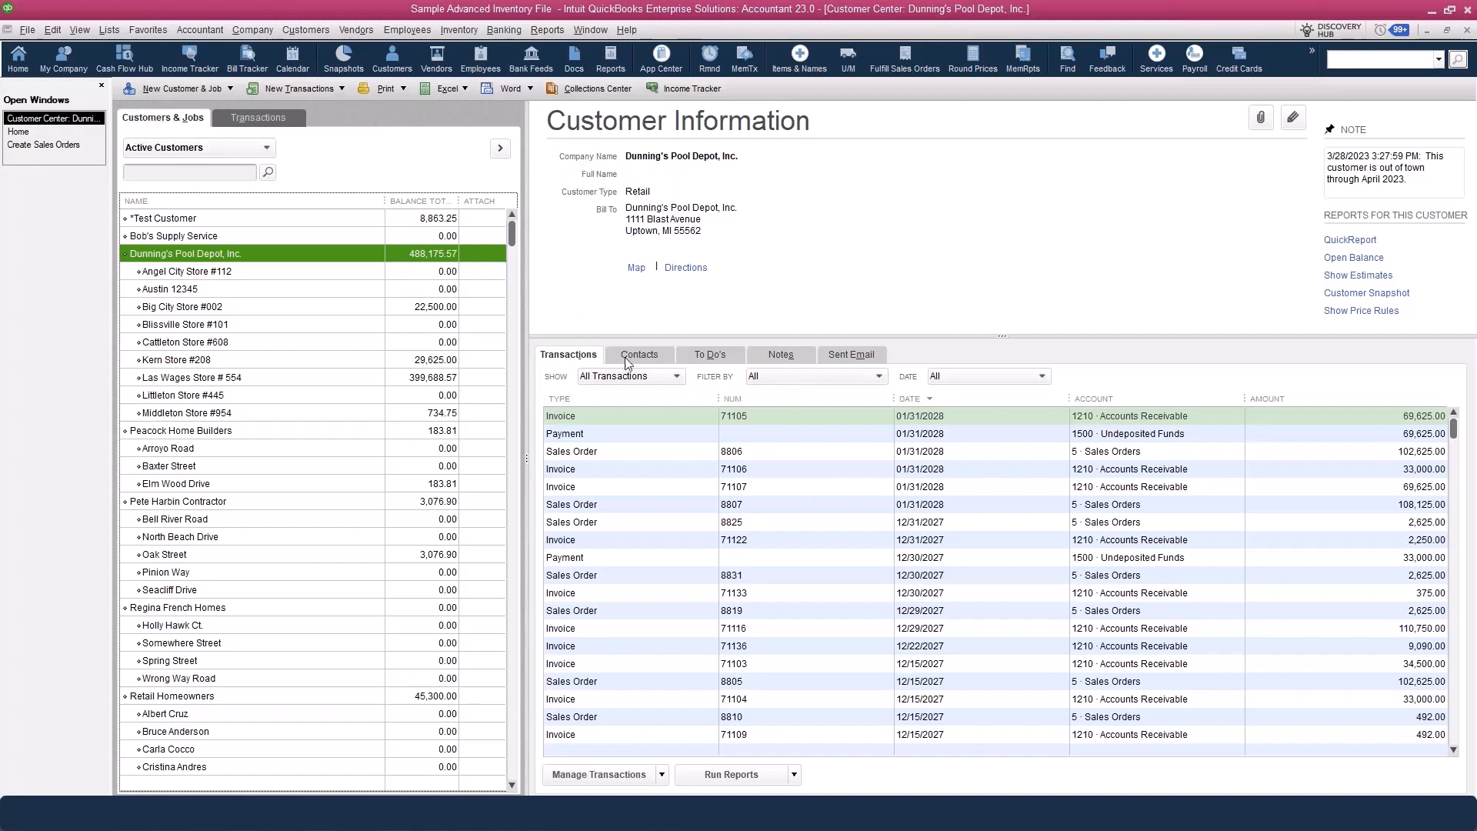
{"action": "left_click", "coordinate": [679, 377]}
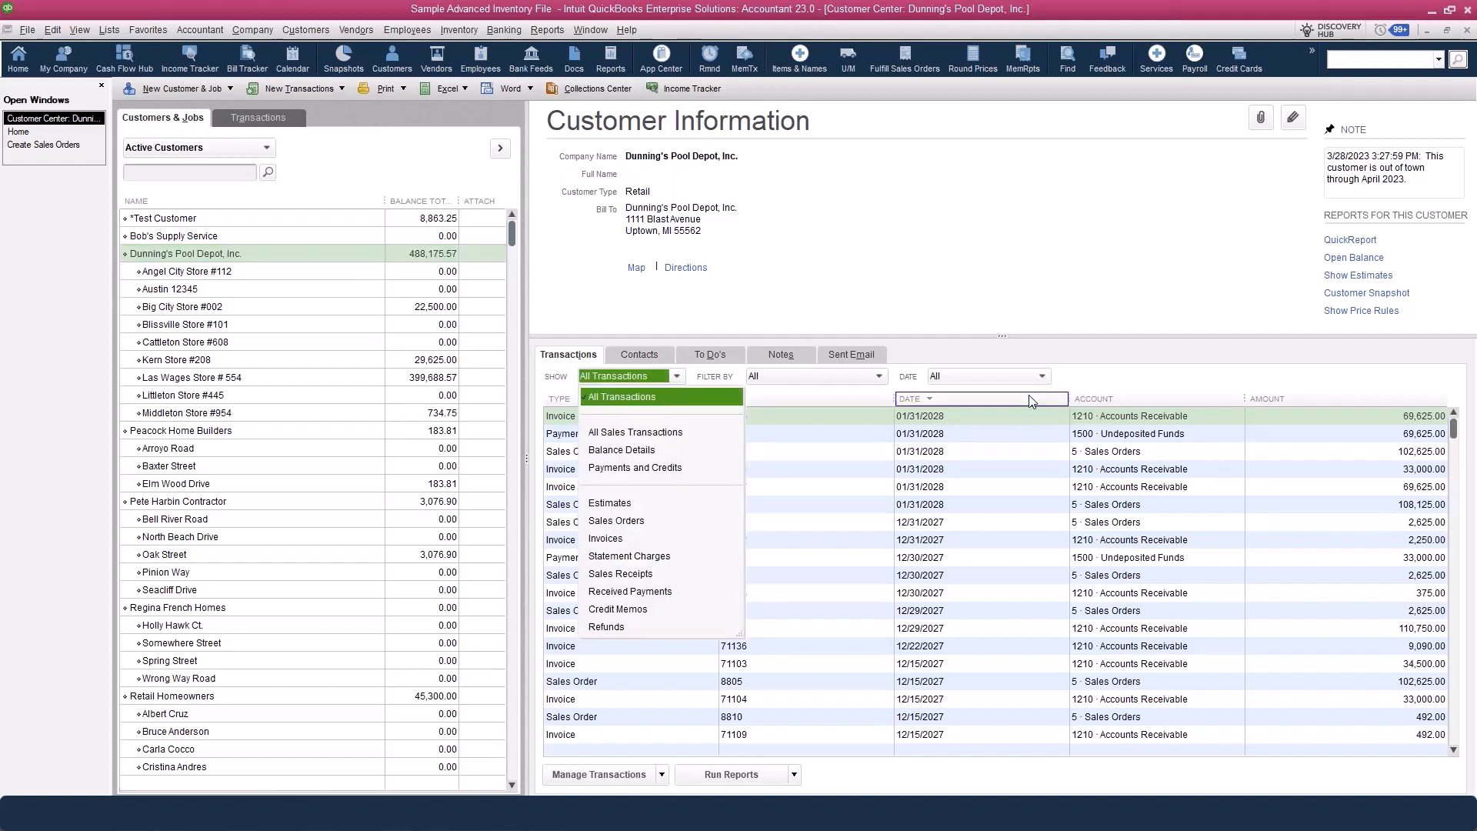
{"action": "left_click", "coordinate": [656, 358]}
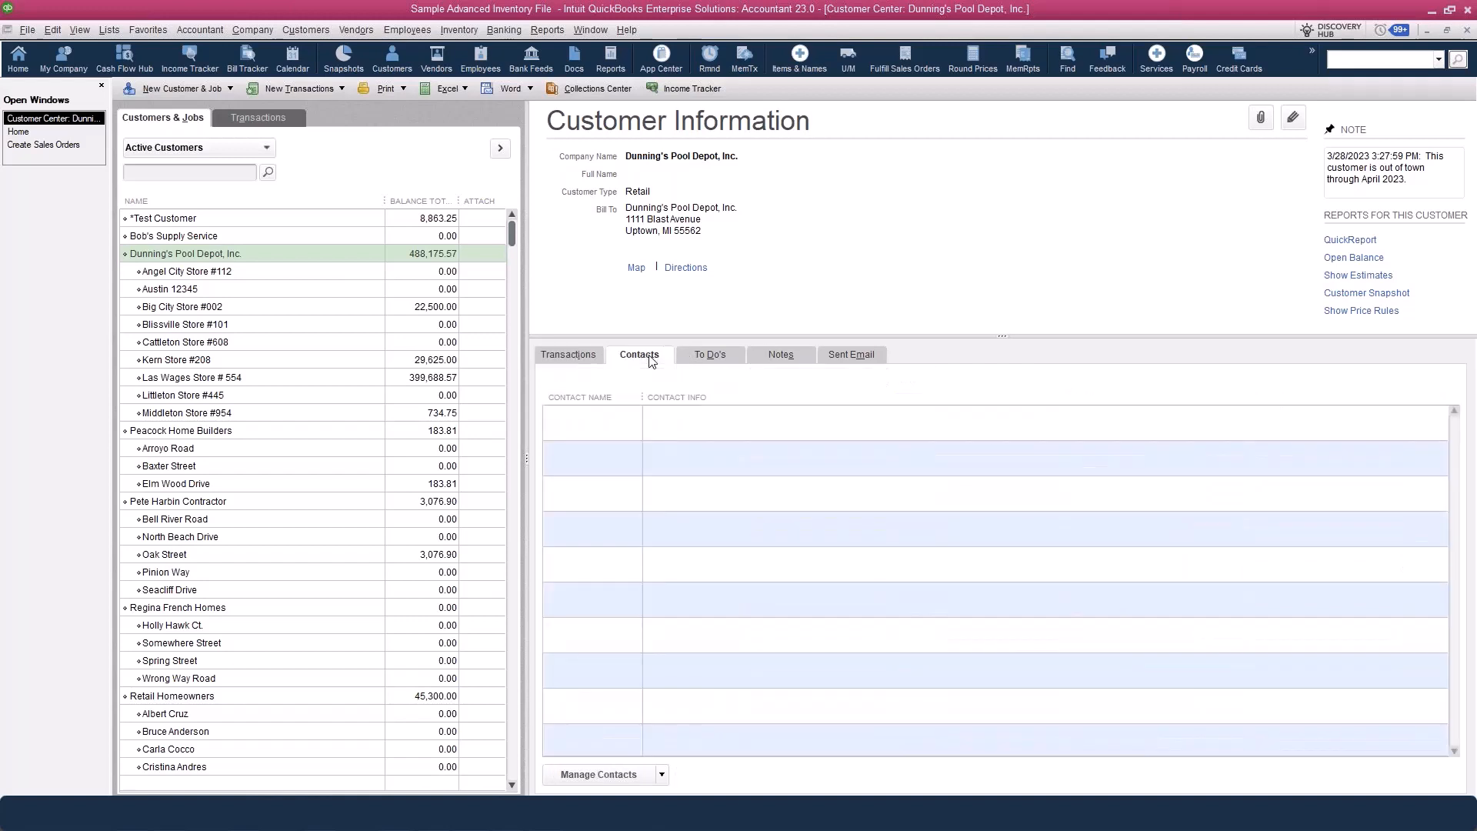
Review the to-dos, notes and sent email for Dunning's Pool Depot, Inc., and return to its transactions.
{"action": "left_click", "coordinate": [703, 358]}
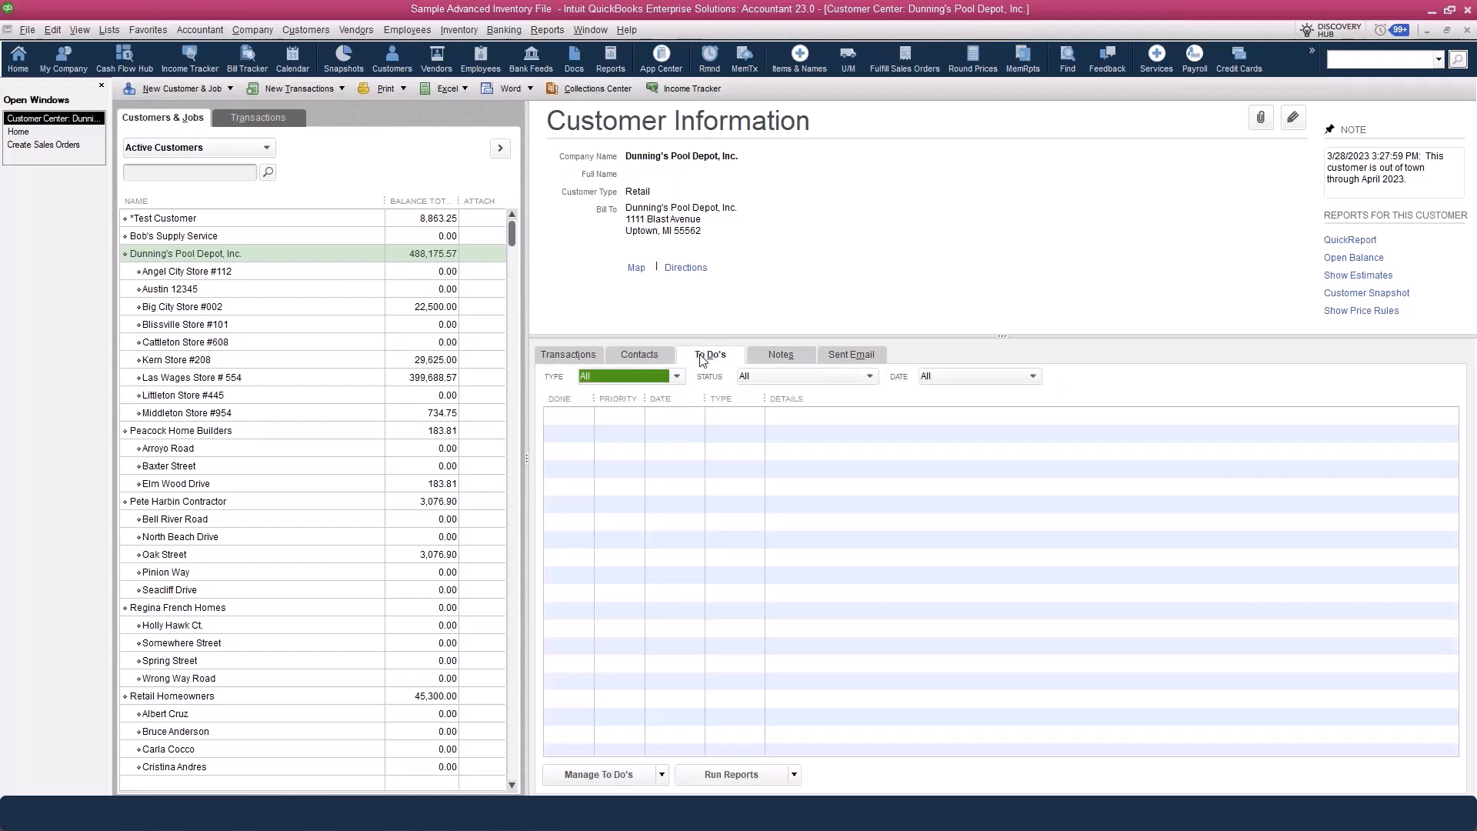
{"action": "left_click", "coordinate": [796, 355]}
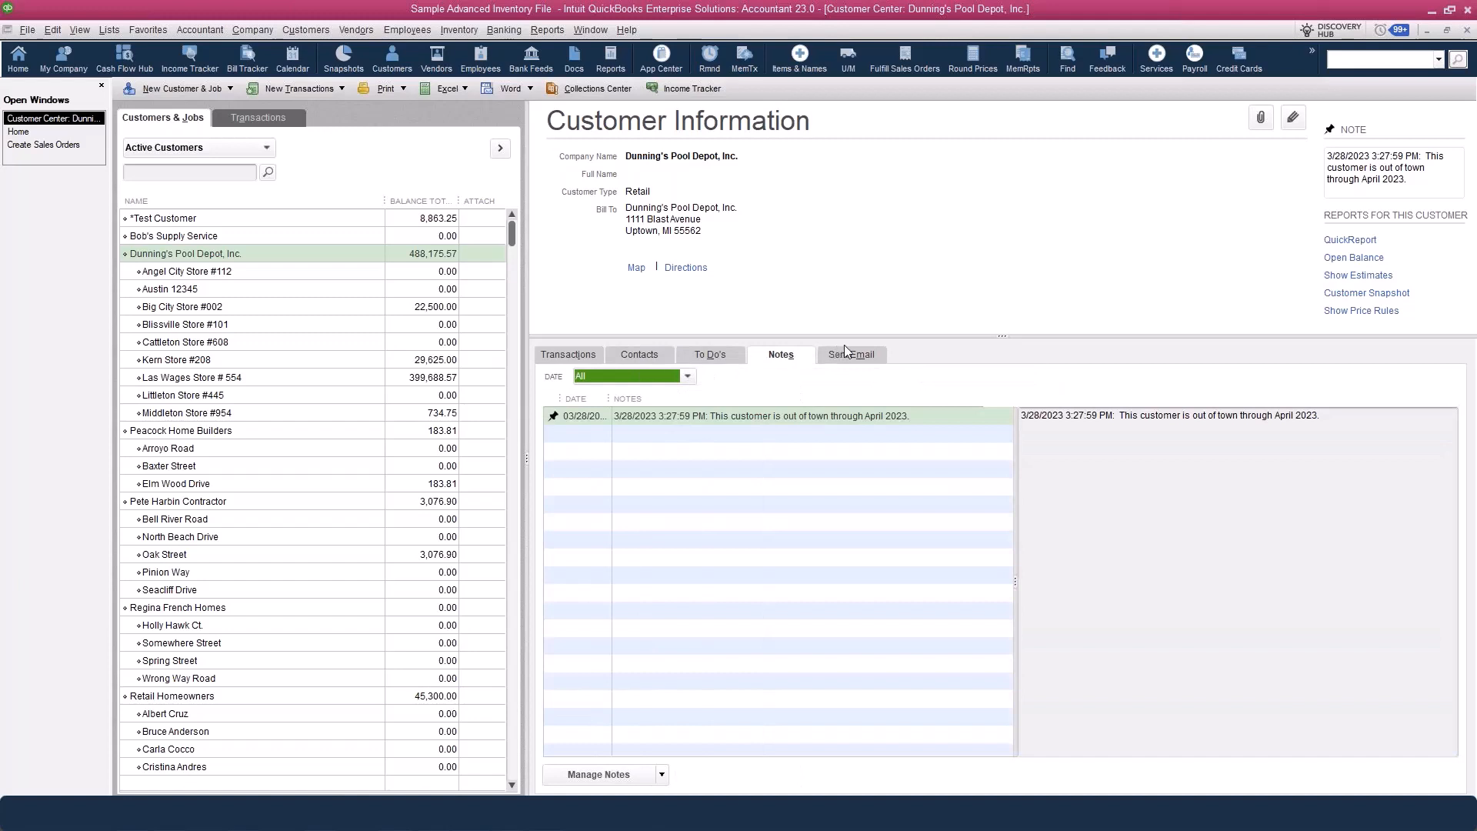
{"action": "left_click", "coordinate": [849, 353]}
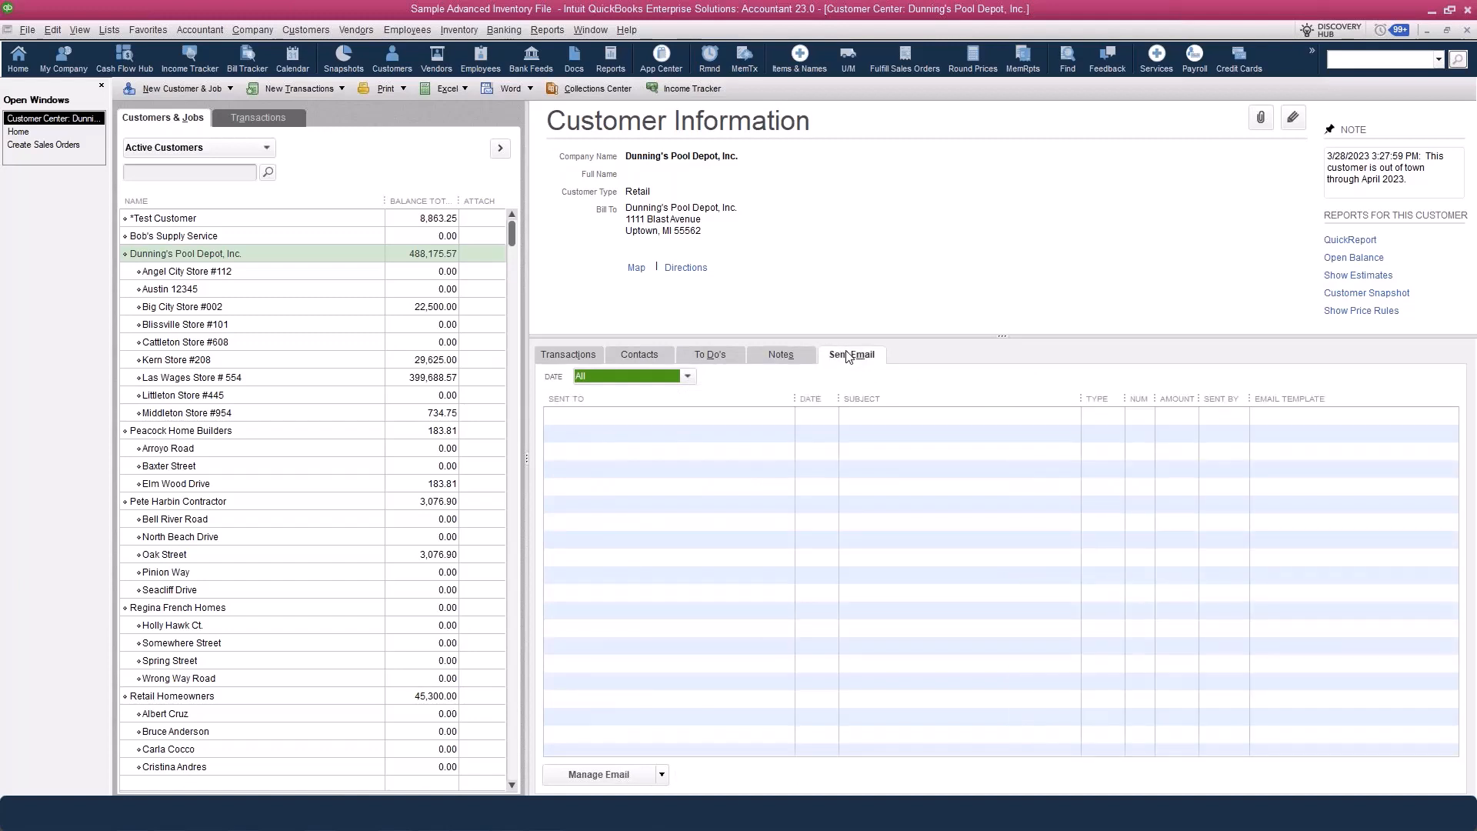
{"action": "left_click", "coordinate": [575, 358]}
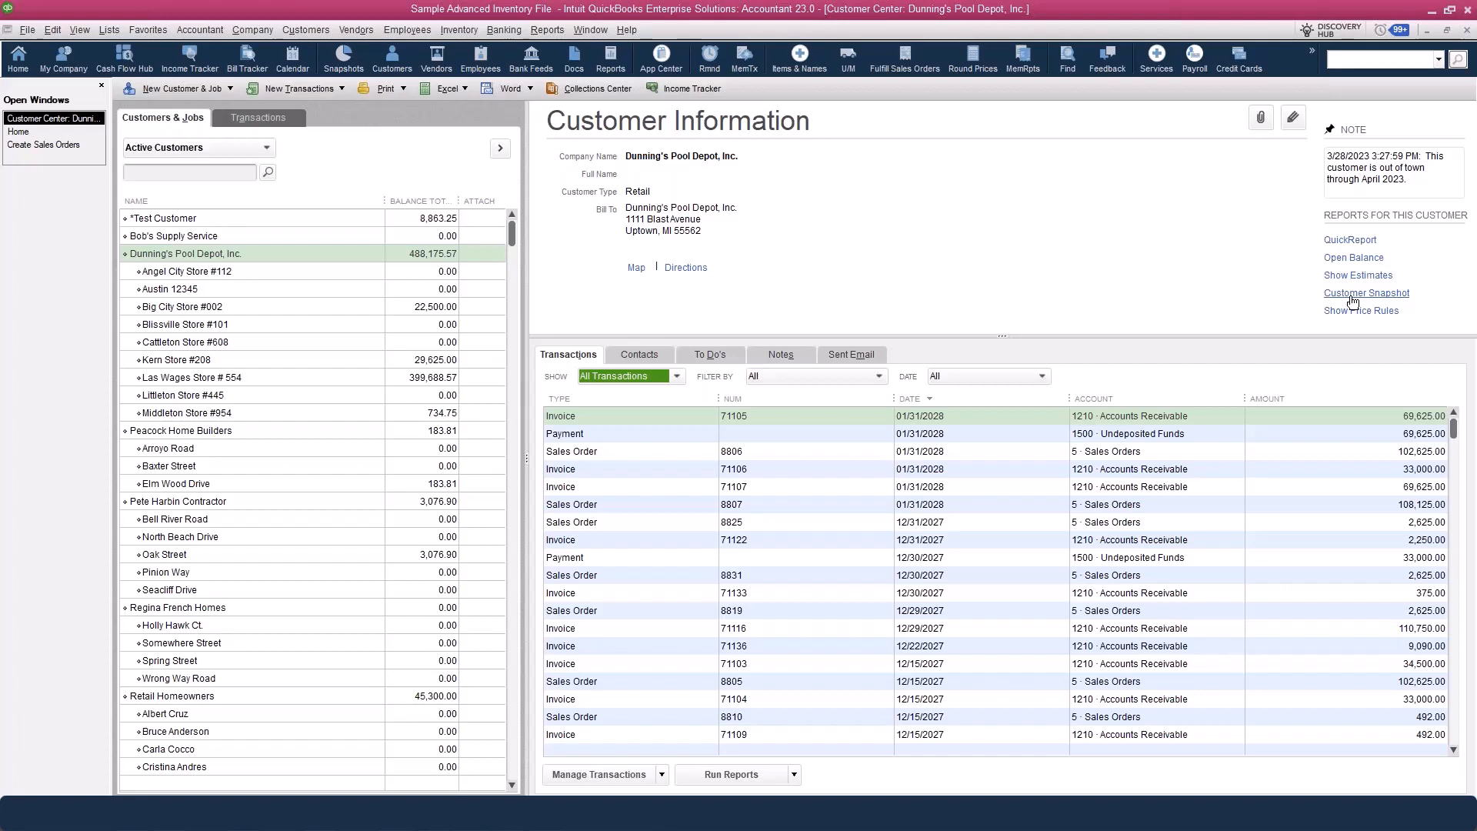
Run the QuickReport for Dunning's Pool Depot, Inc., view a Las Wages Store # 554 estimate from it, and check the customer's attachments.
{"action": "left_click", "coordinate": [1359, 242]}
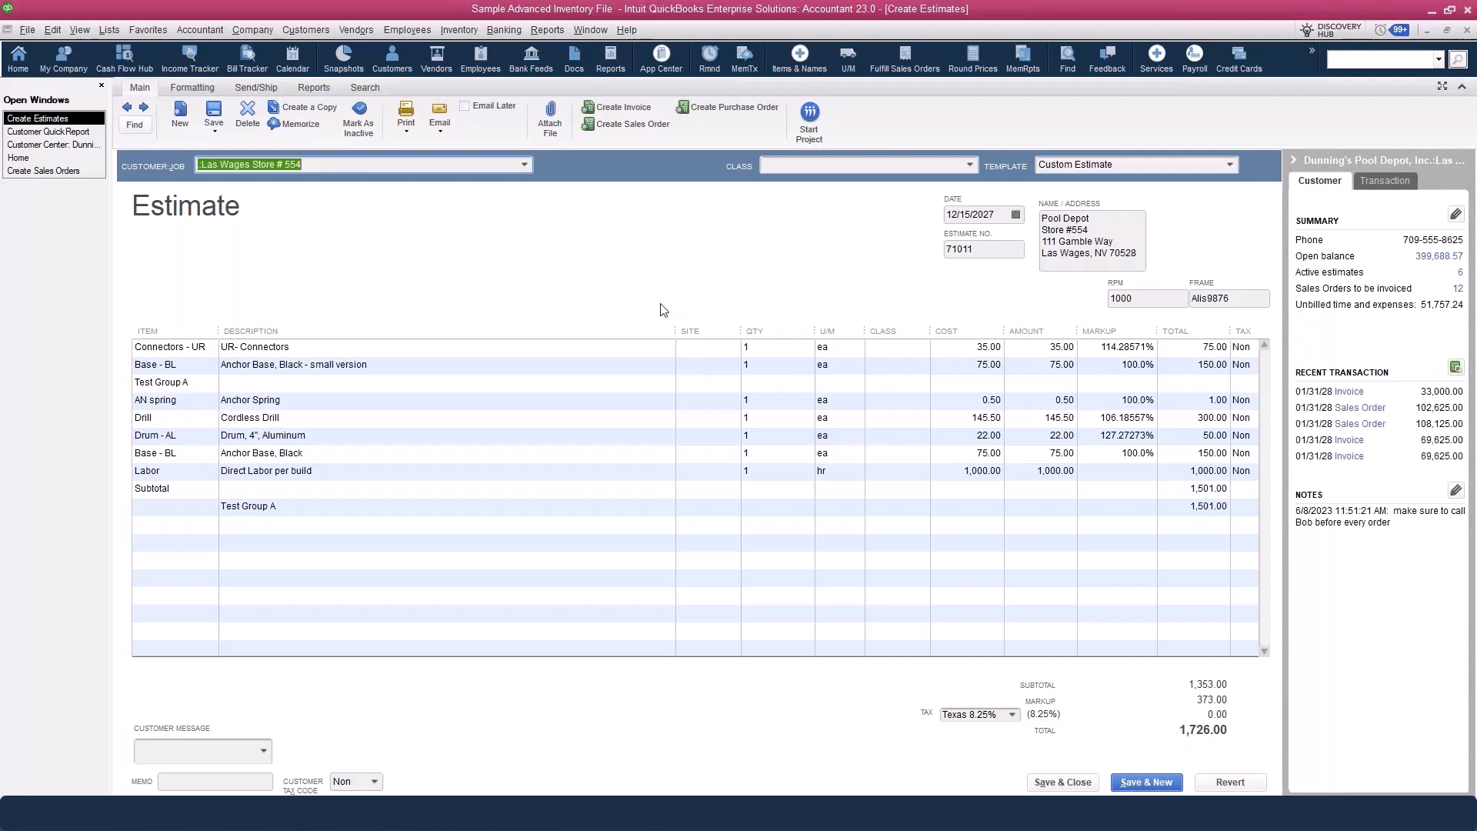
{"action": "key", "text": "Escape"}
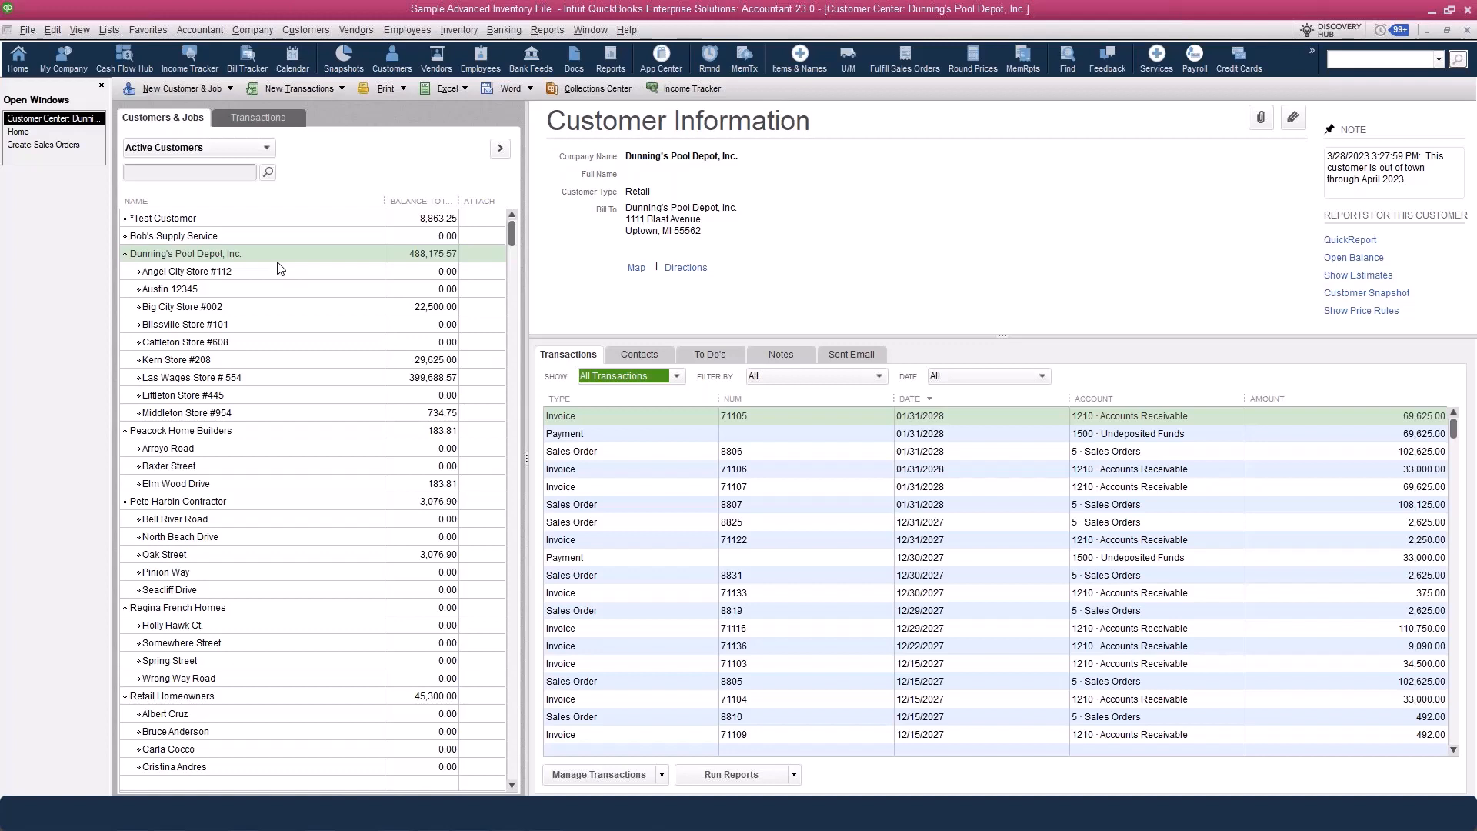
{"action": "left_click", "coordinate": [1259, 119]}
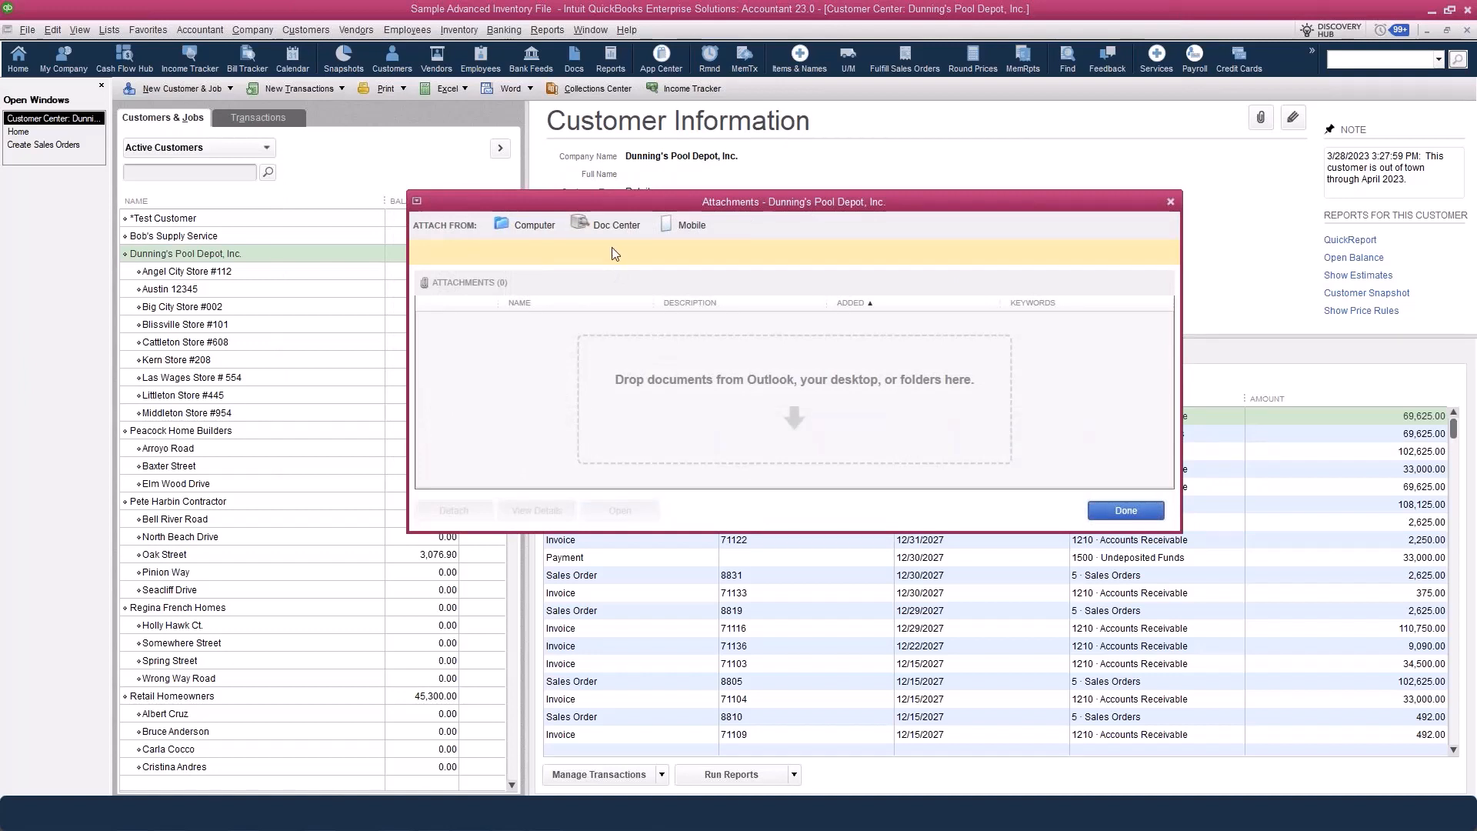
{"action": "left_click", "coordinate": [1171, 202]}
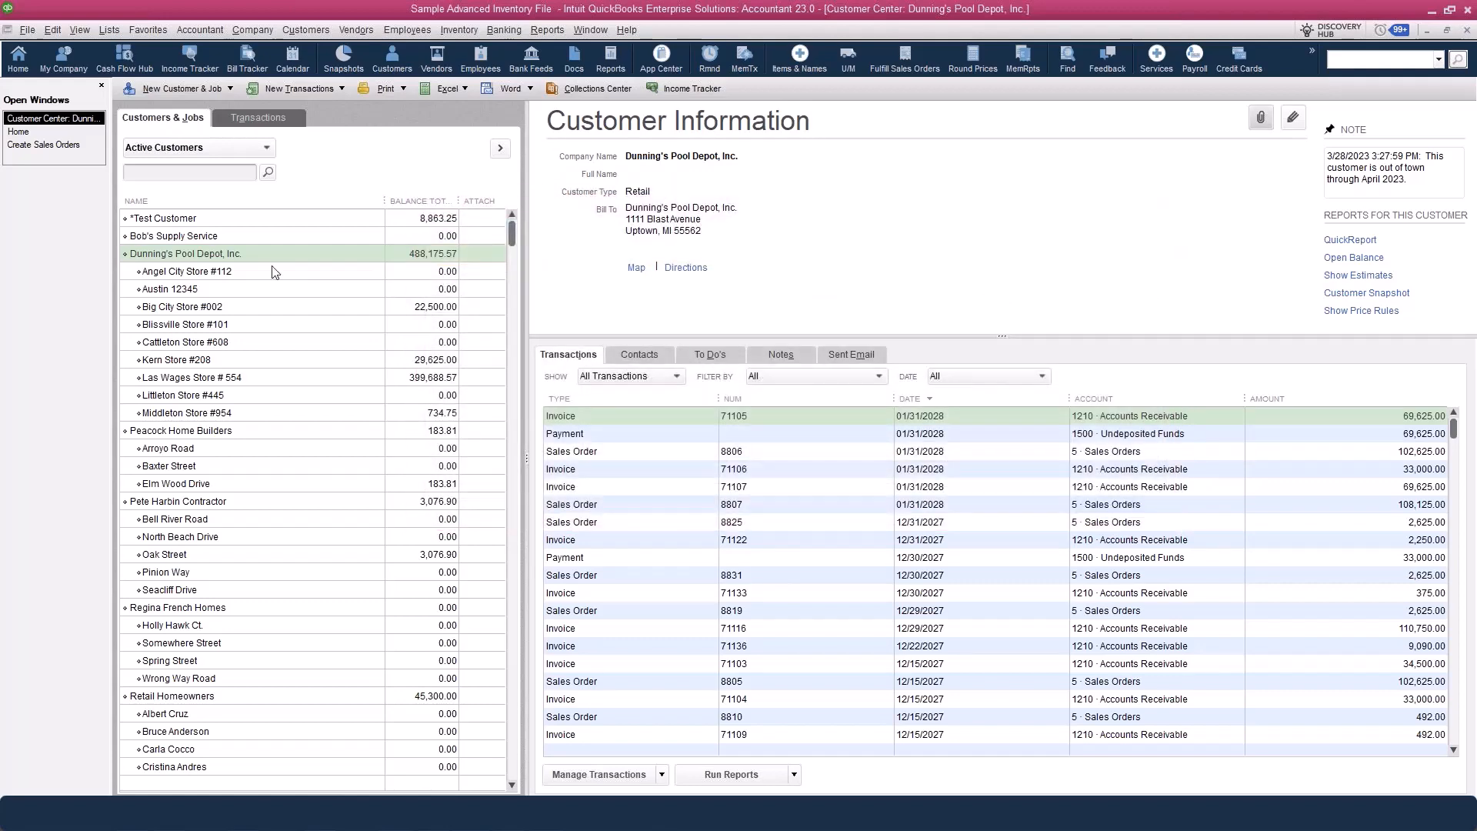
Check the commands available for Dunning's Pool Depot, Inc. in the customer list and select its Las Wages Store # 554 job.
{"action": "right_click", "coordinate": [354, 206]}
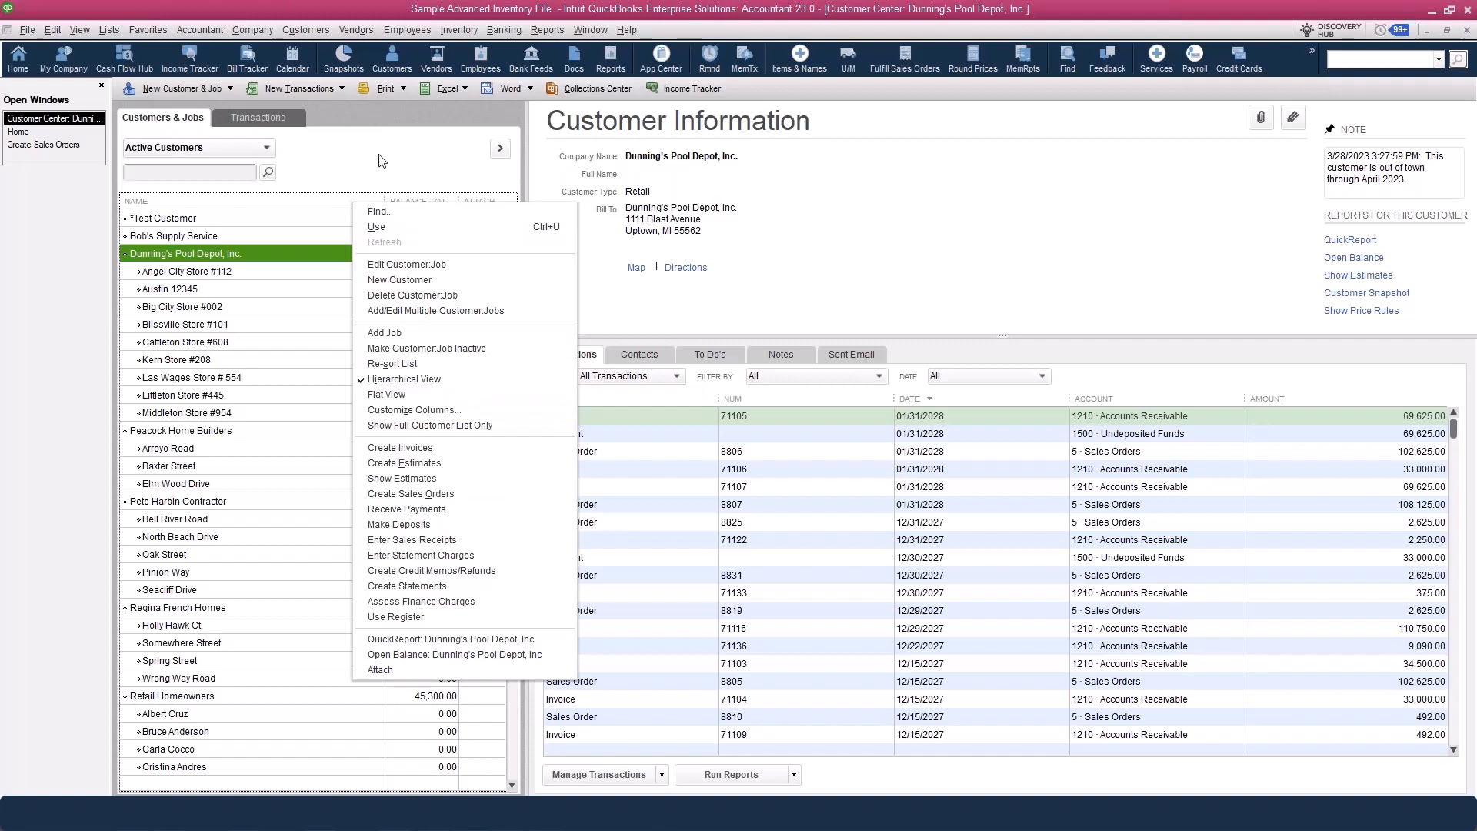
{"action": "left_click", "coordinate": [418, 176]}
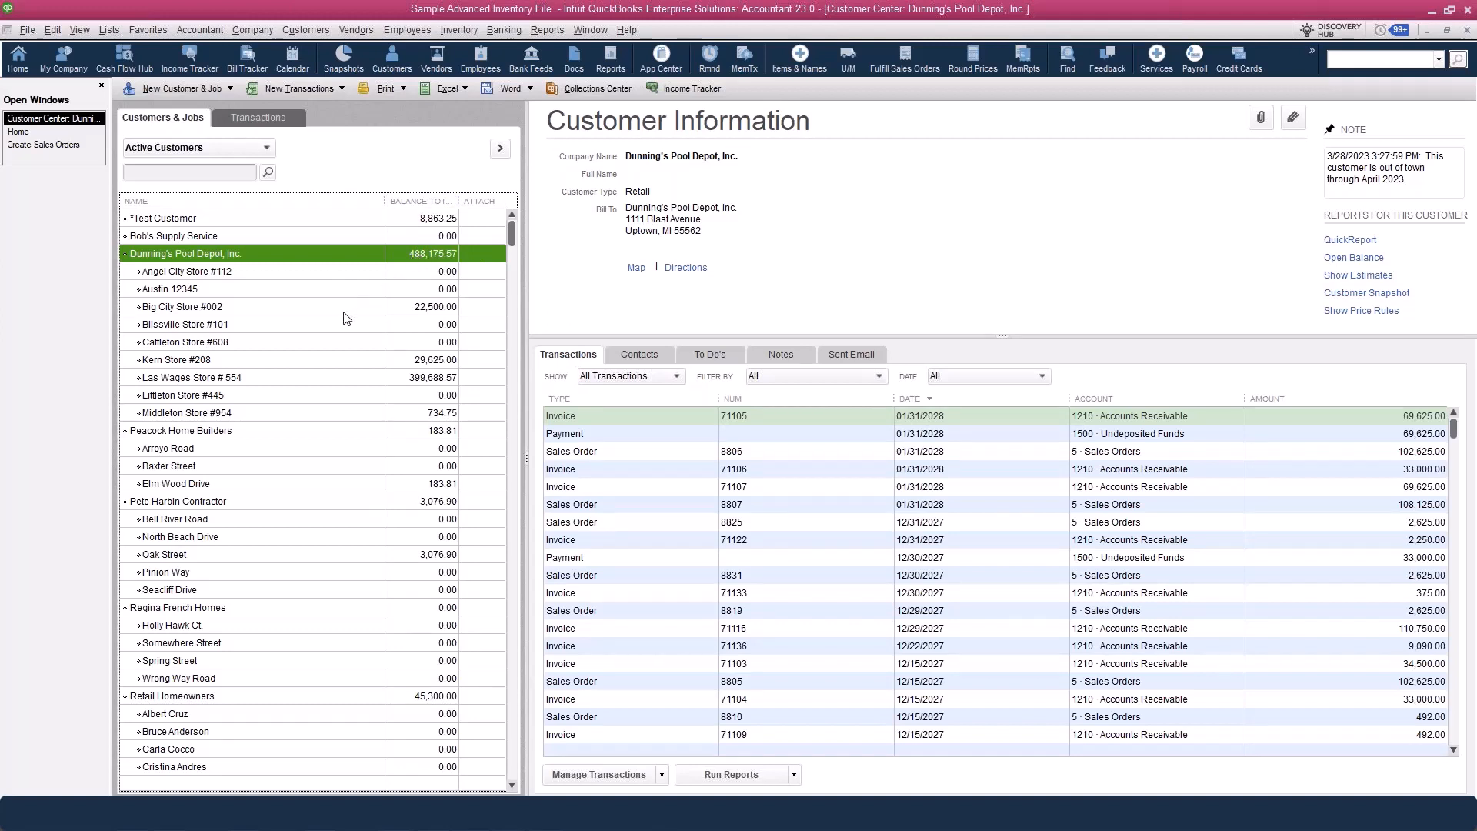
{"action": "left_click", "coordinate": [253, 376]}
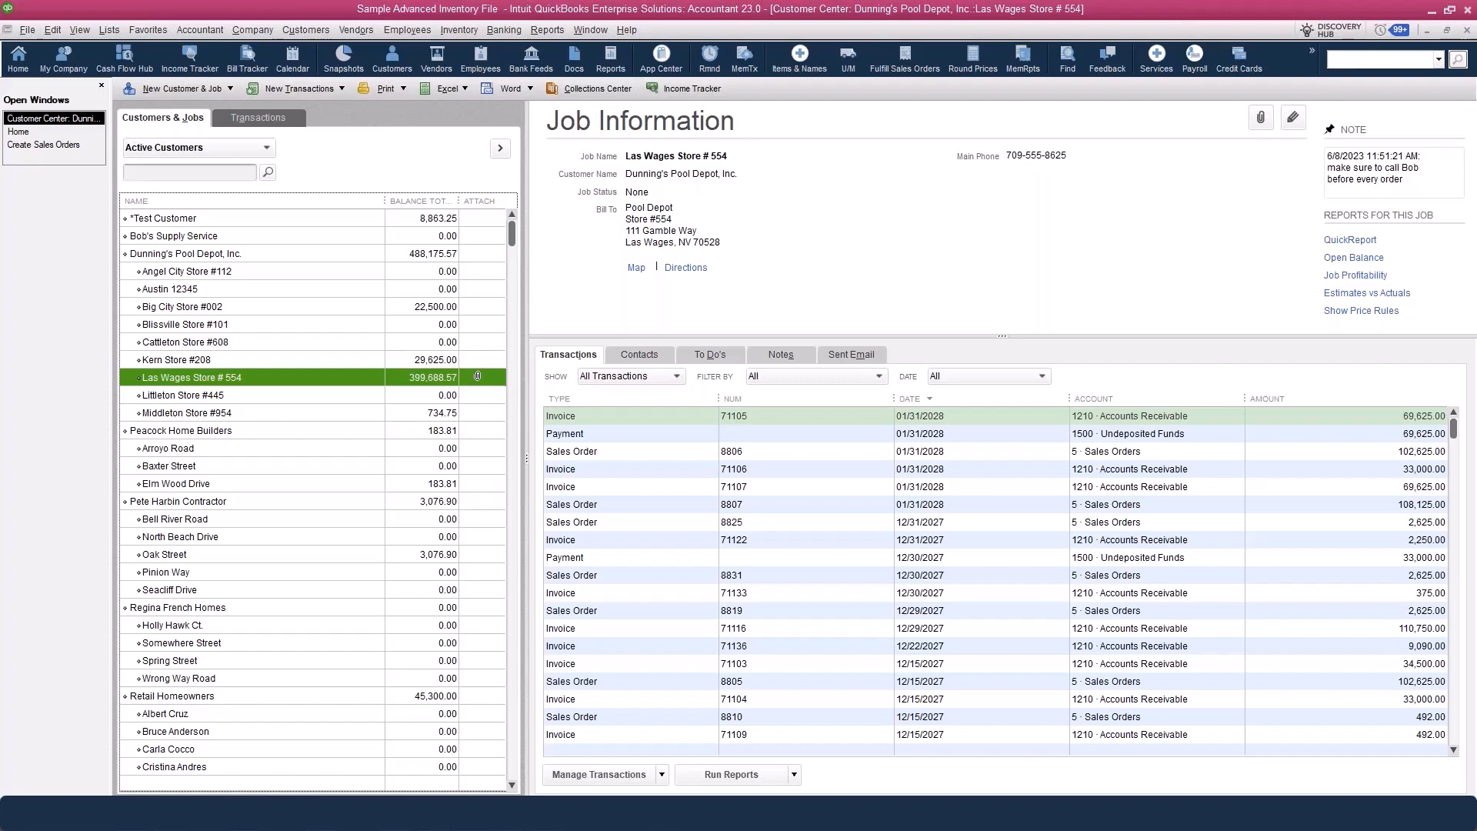
Switch the Customer Center to its list by transaction type and view all estimates and all sales orders.
{"action": "left_click", "coordinate": [272, 118]}
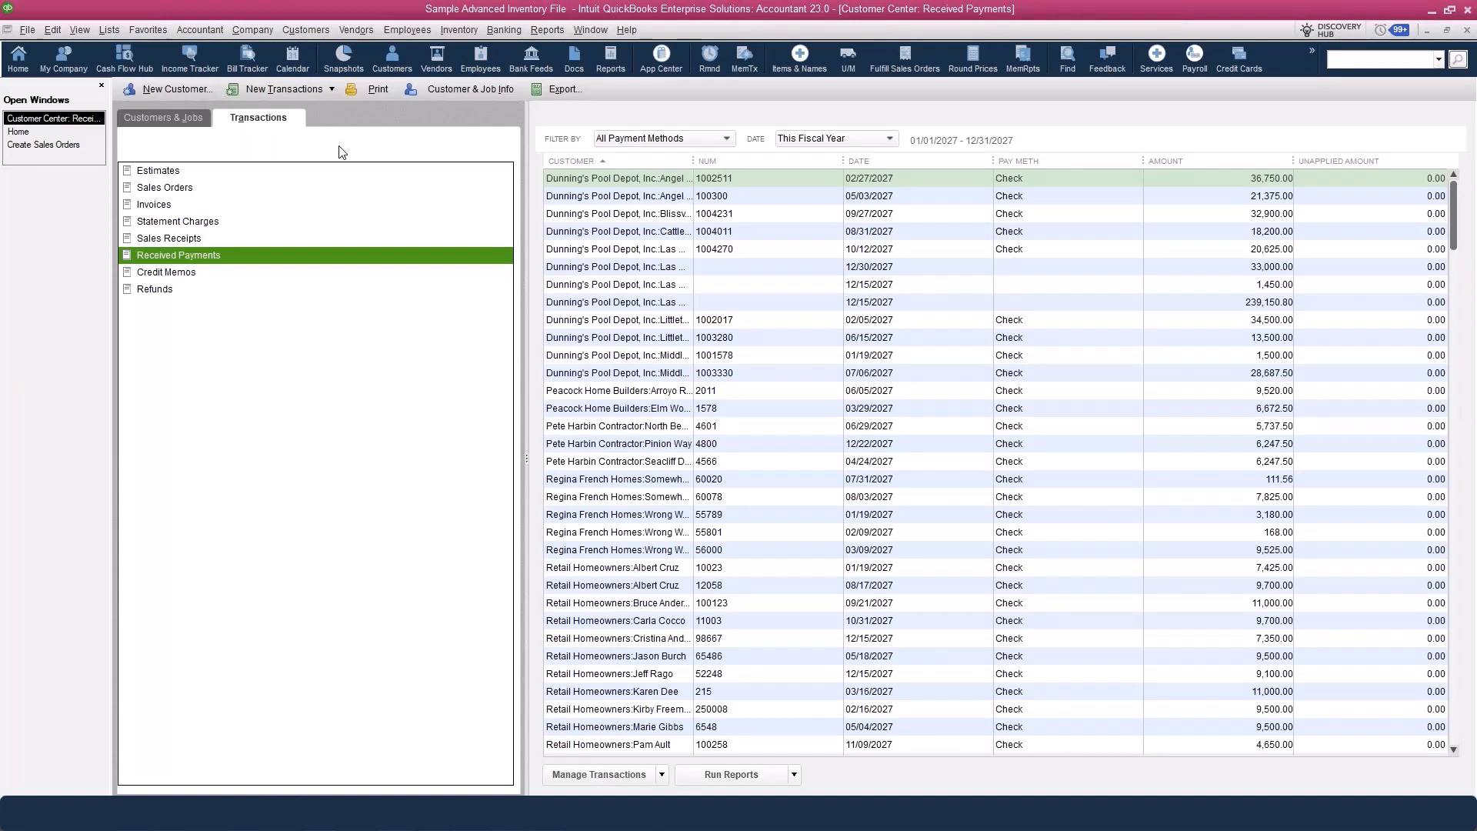
{"action": "left_click", "coordinate": [245, 173]}
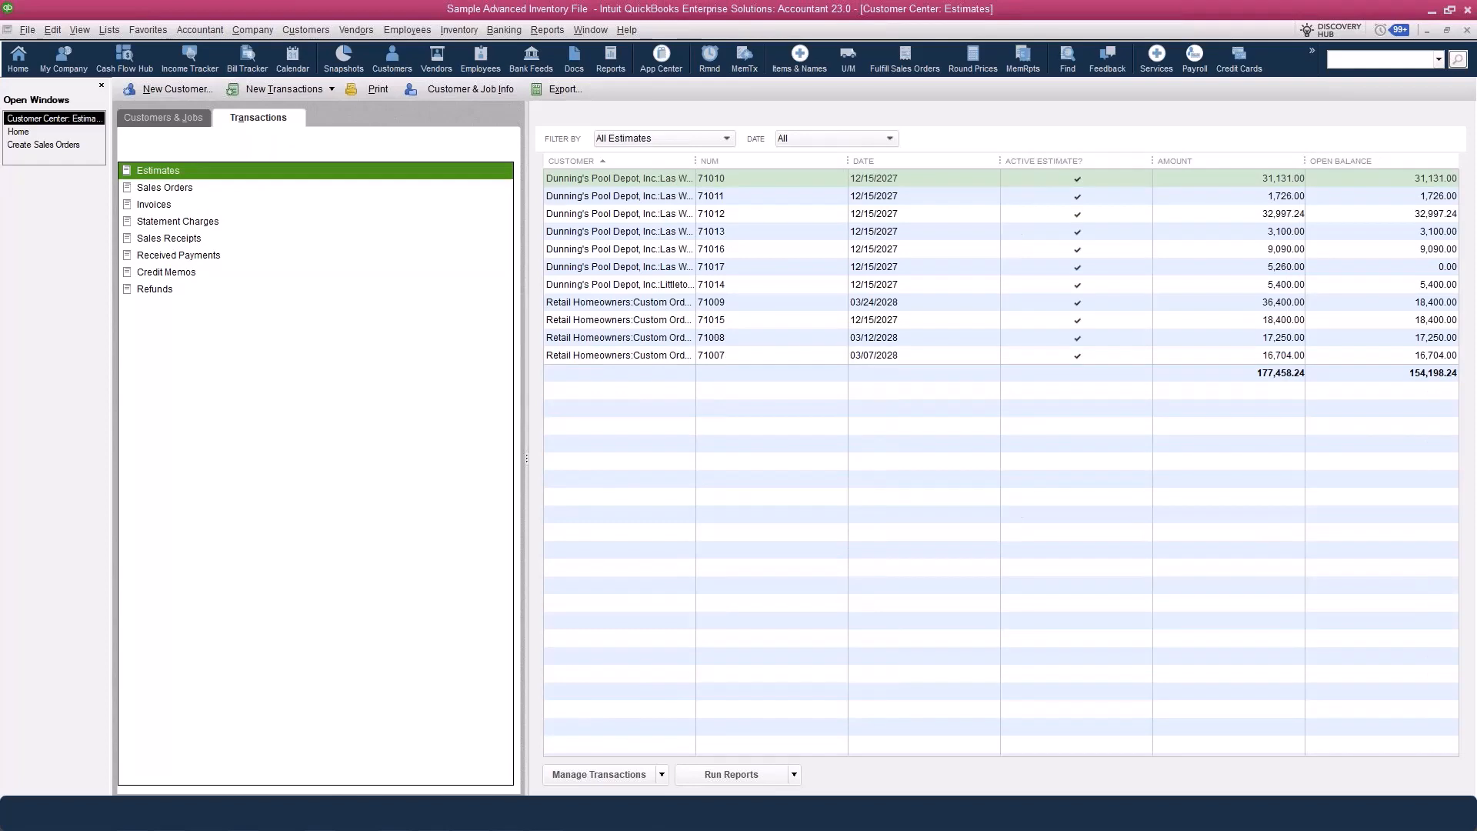
{"action": "left_click", "coordinate": [231, 187]}
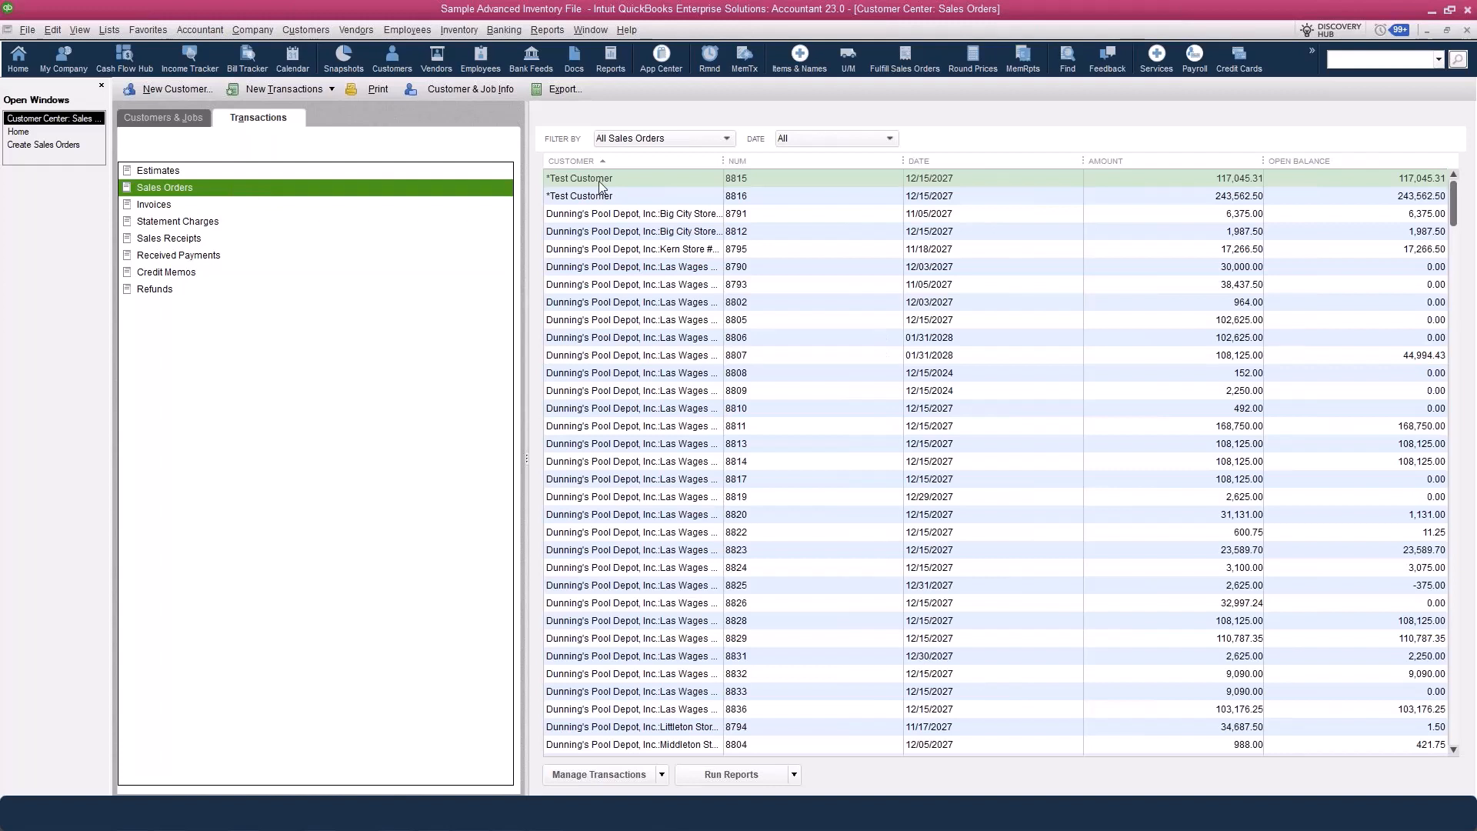
Filter the sales orders to This Week, and open and close the 103,176.25 sales order for Las Wages Store # 554.
{"action": "left_click", "coordinate": [840, 139]}
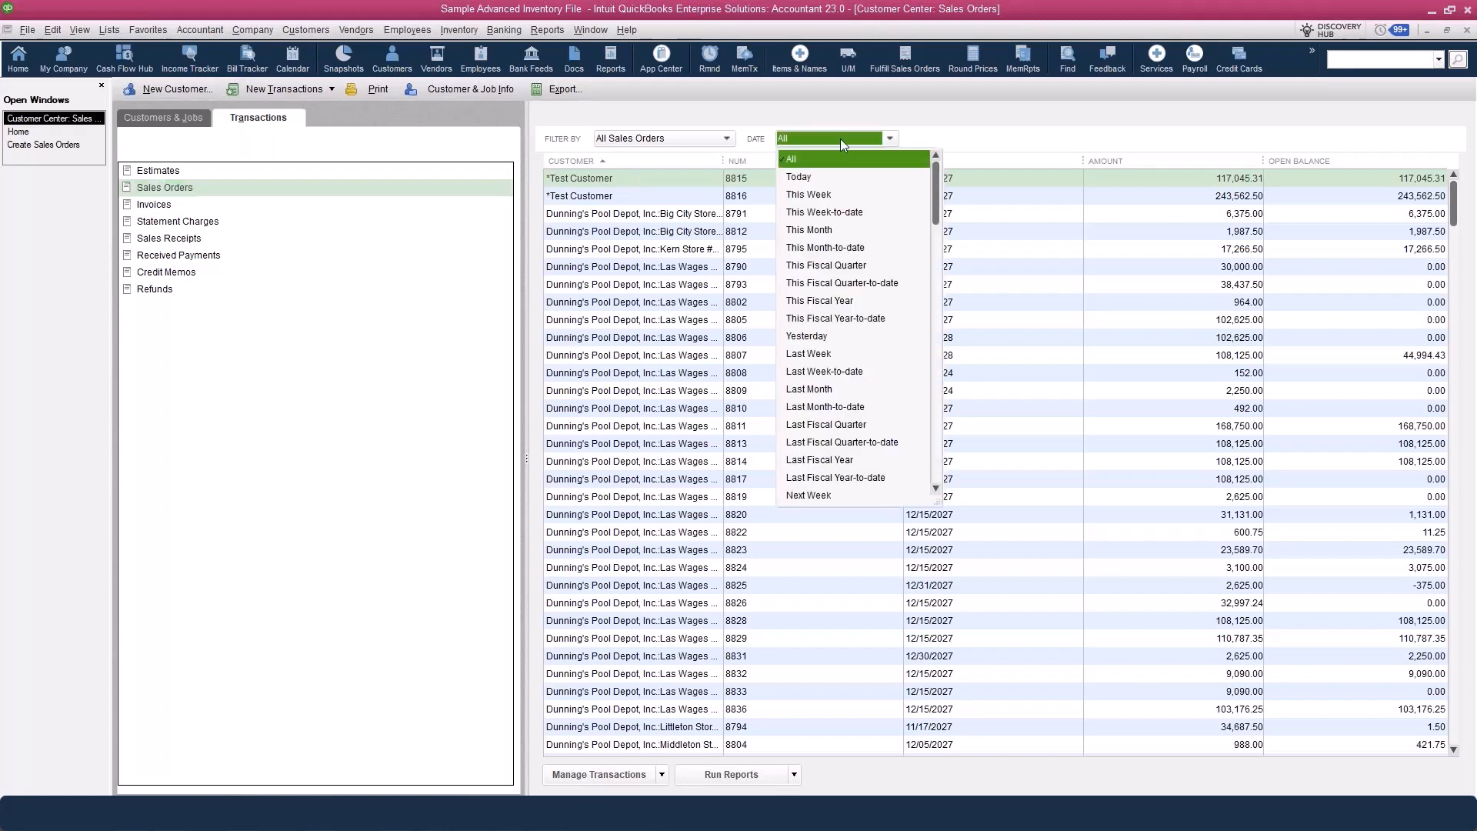
{"action": "left_click", "coordinate": [838, 197]}
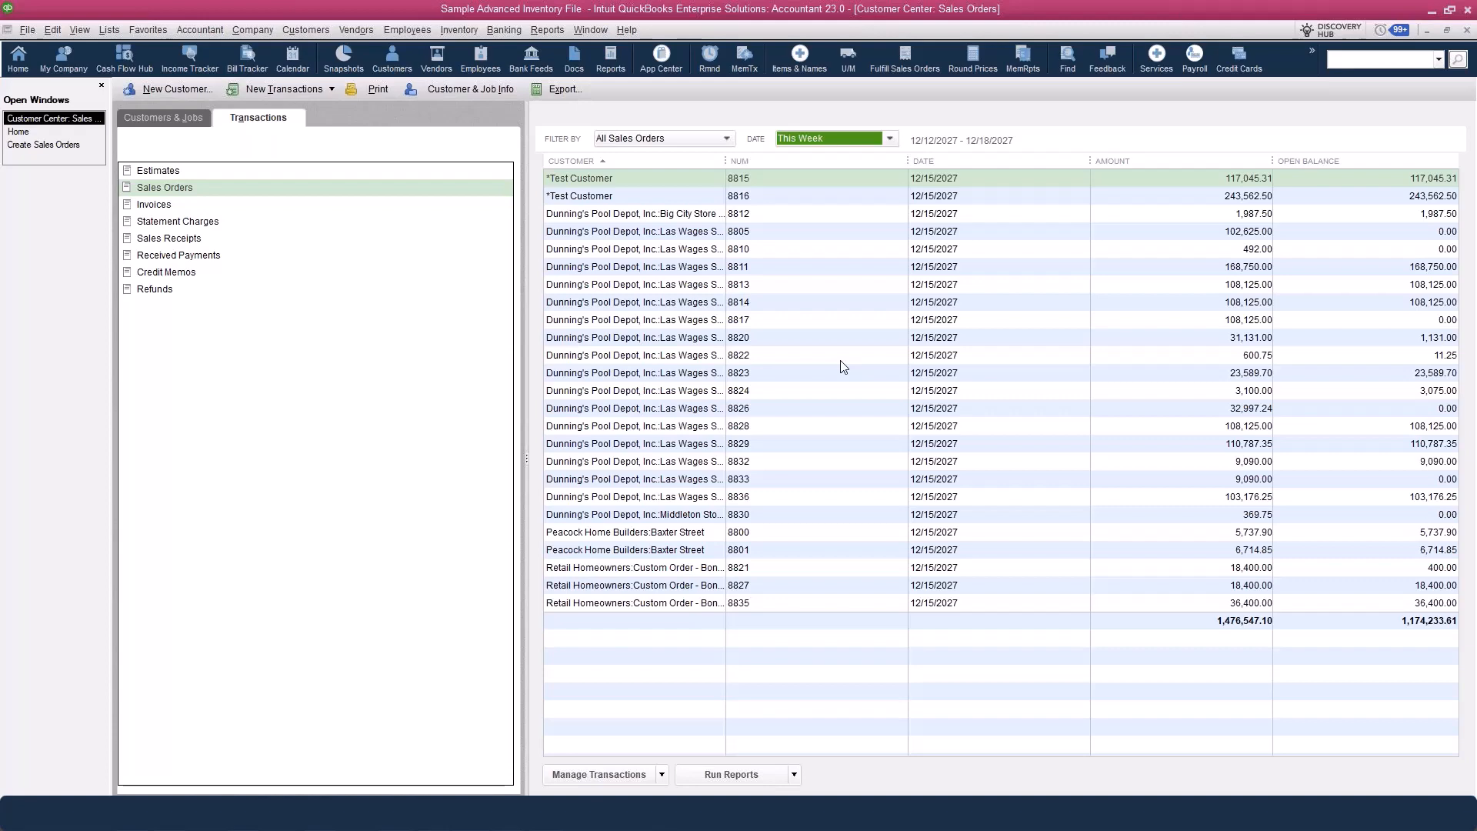
{"action": "double_click", "coordinate": [1021, 497]}
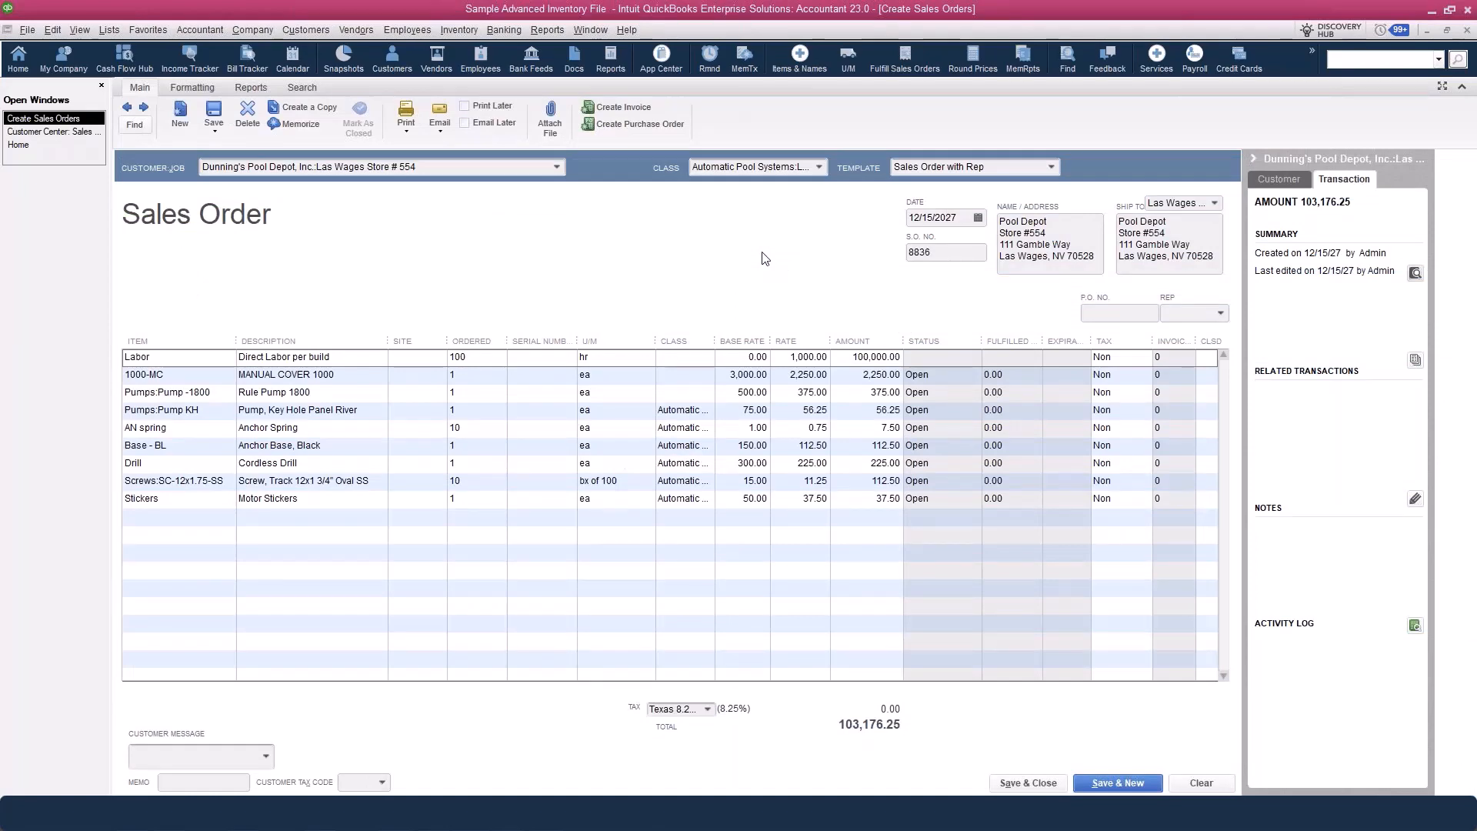
{"action": "key", "text": "Escape"}
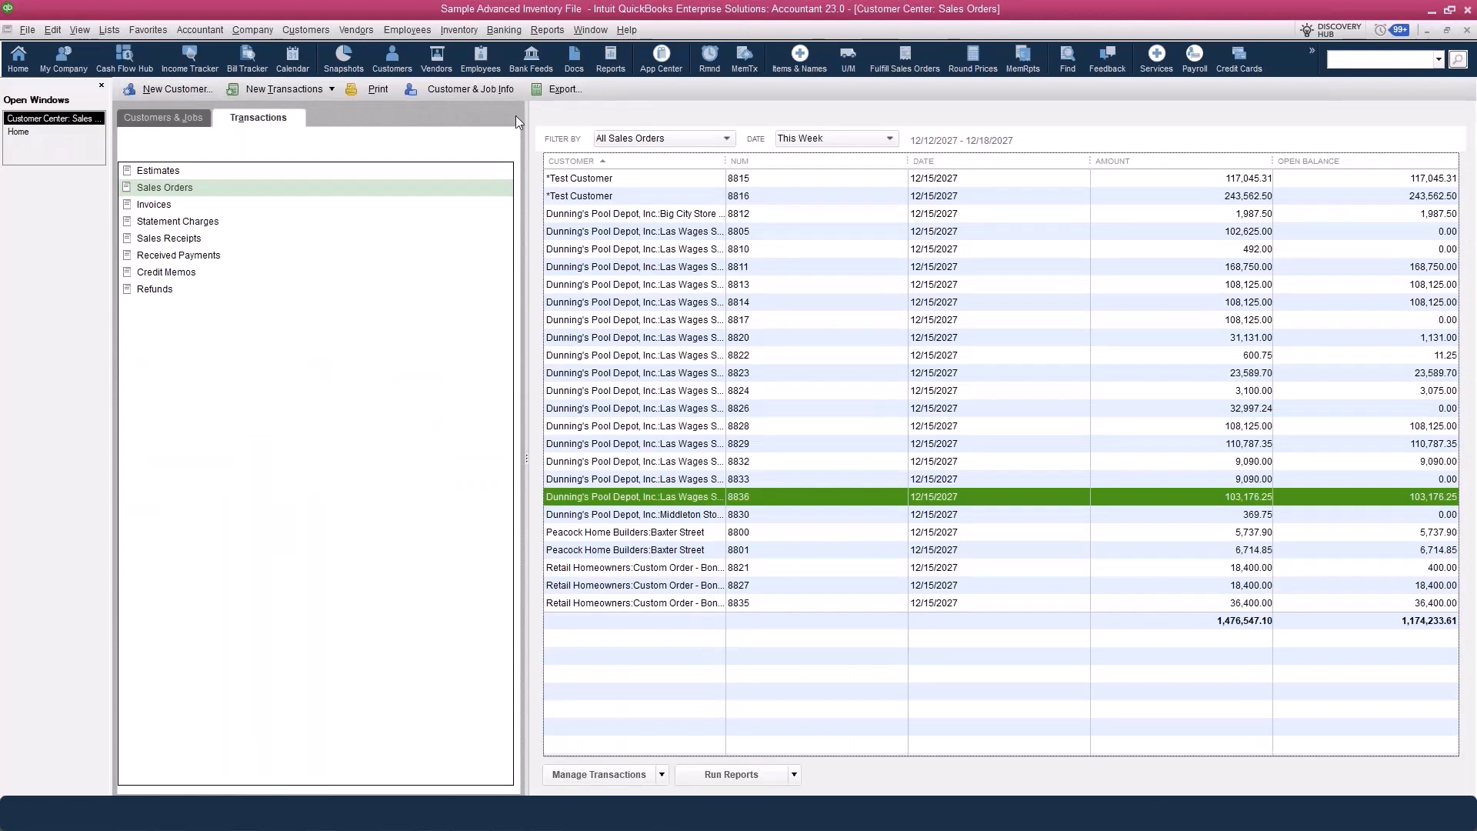
Return to the Las Wages Store # 554 job and view its 01/31/2028 sales order for 102,625.00.
{"action": "left_click", "coordinate": [156, 123]}
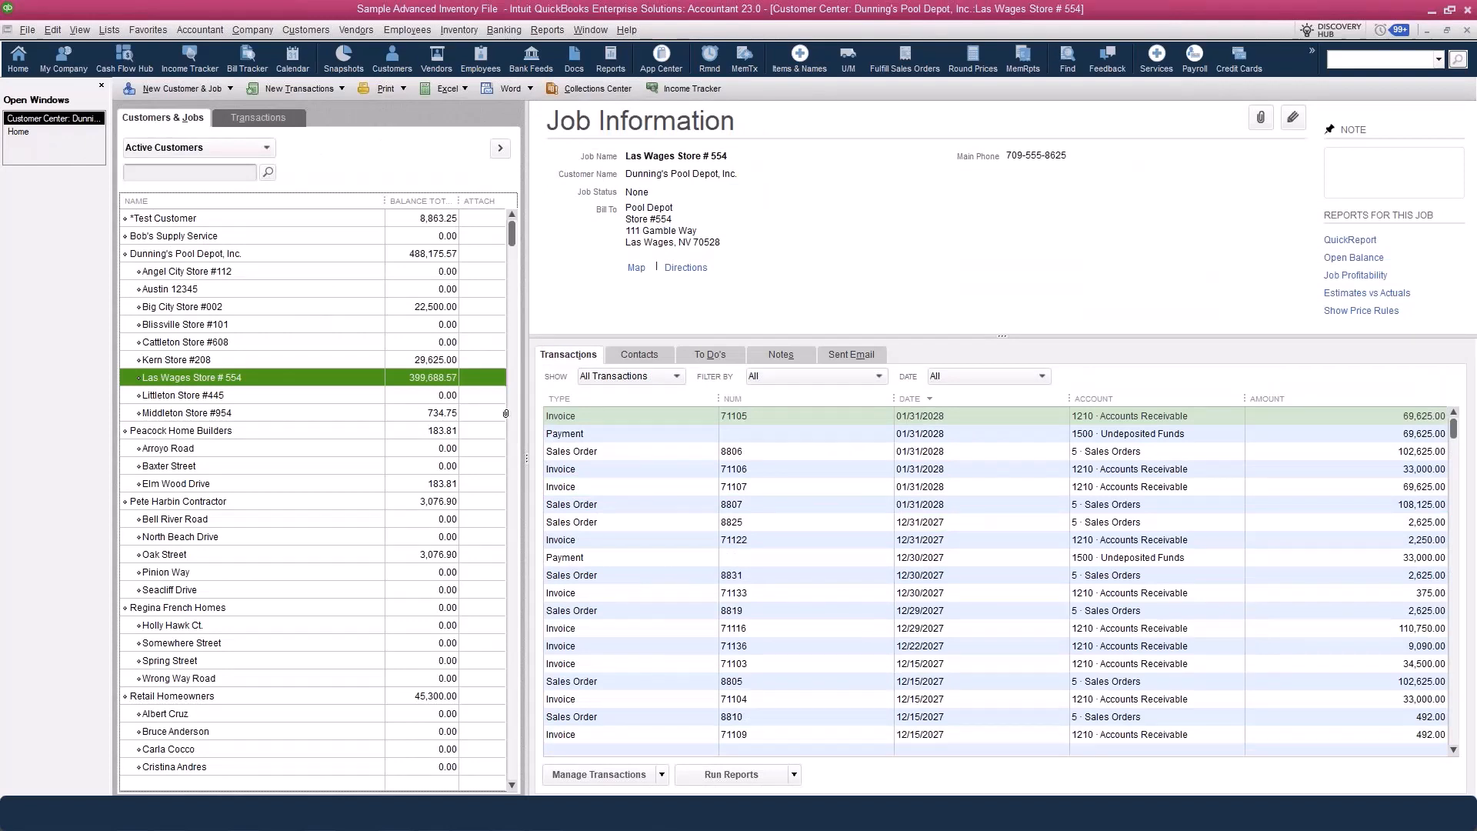
{"action": "left_click", "coordinate": [777, 454]}
{"action": "double_click", "coordinate": [776, 452]}
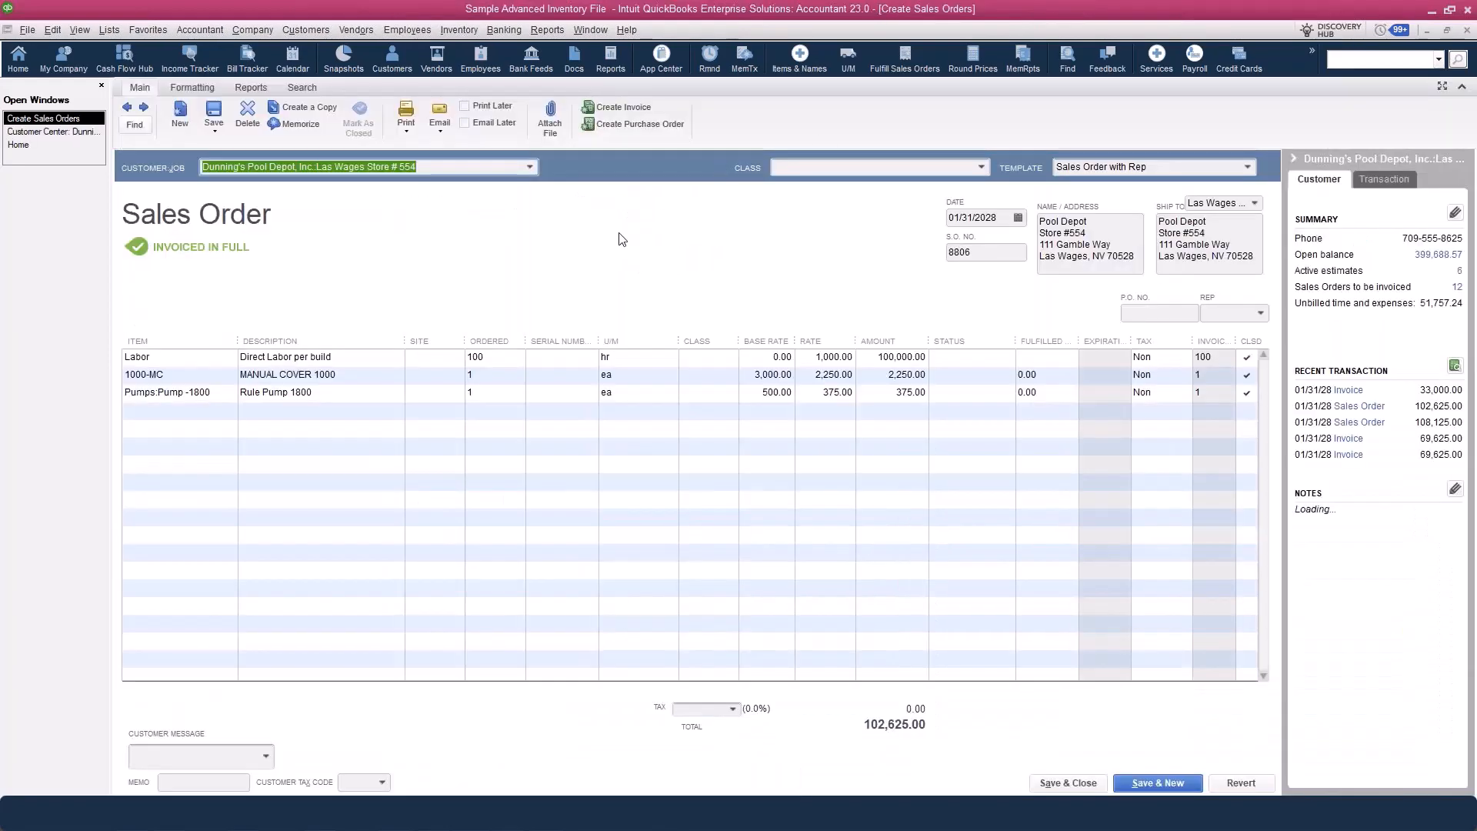
{"action": "key", "text": "Escape"}
Open the sales order form from the Home page and browse back to the 01/31/2028 order for 108,125.00.
{"action": "left_click", "coordinate": [89, 137]}
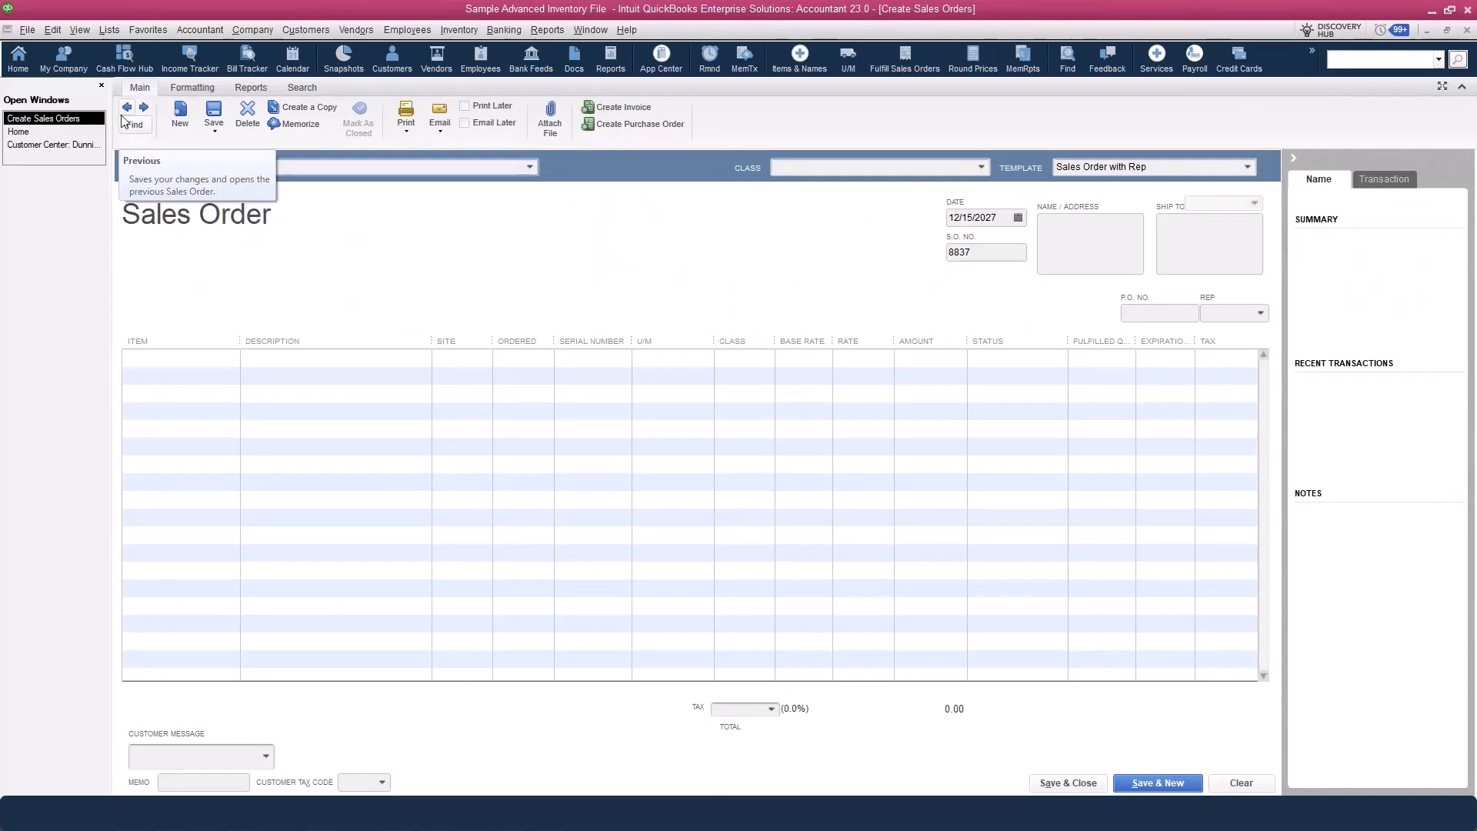
{"action": "left_click", "coordinate": [125, 114]}
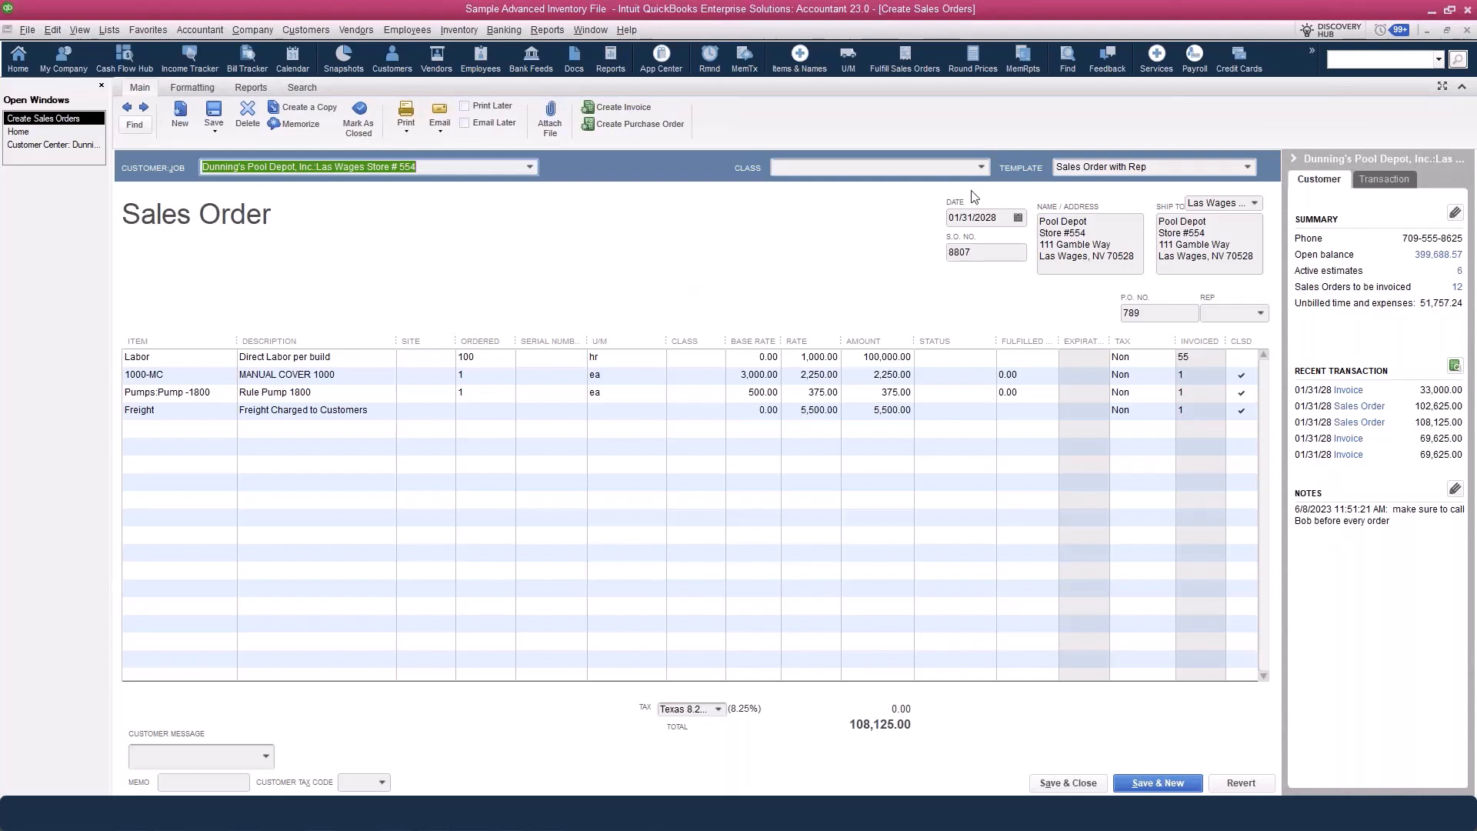
Collapse and re-expand the sales order's history pane, and view its transaction and customer details.
{"action": "left_click", "coordinate": [1294, 157]}
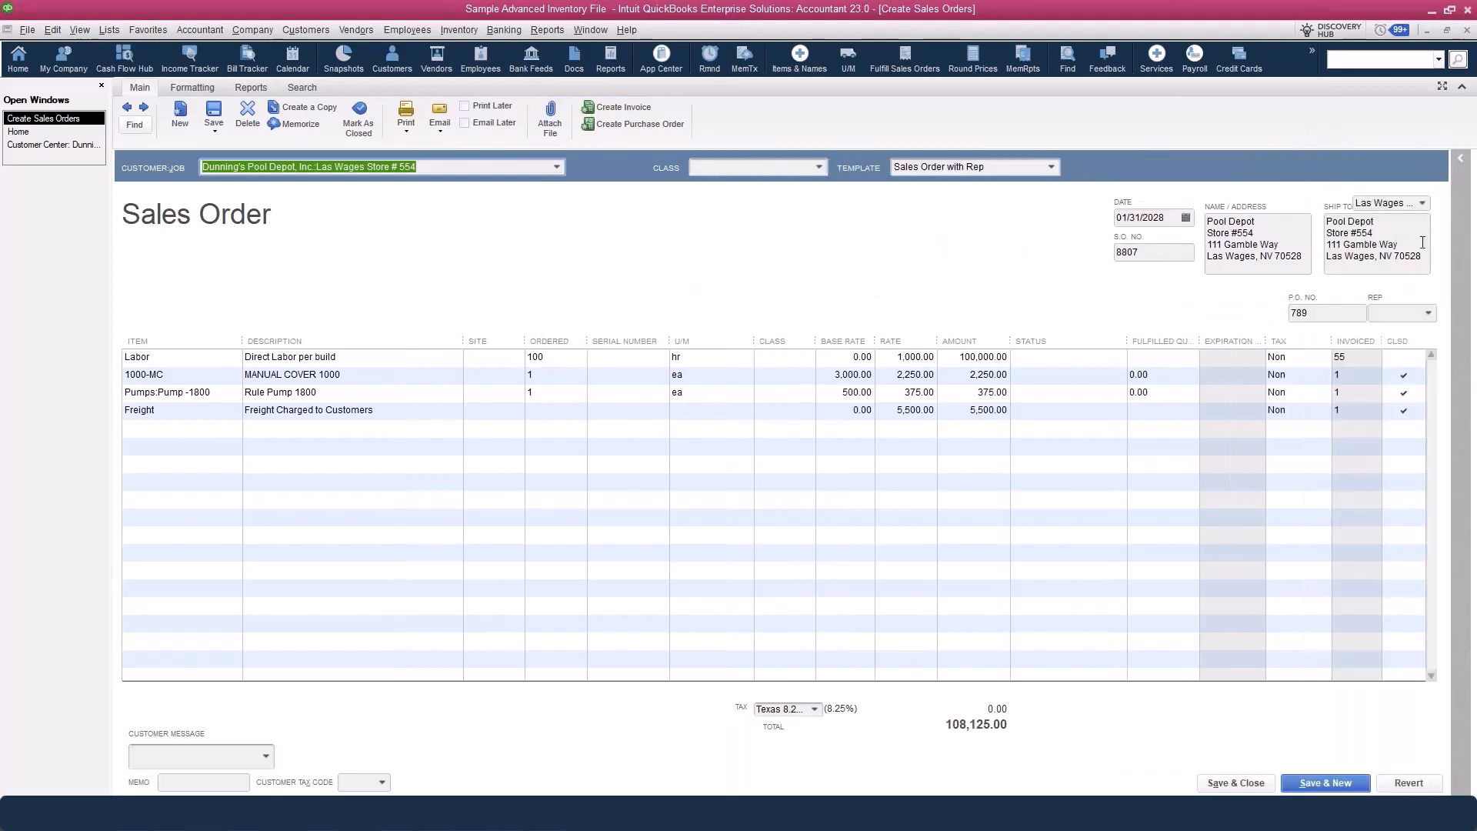
{"action": "left_click", "coordinate": [1460, 159]}
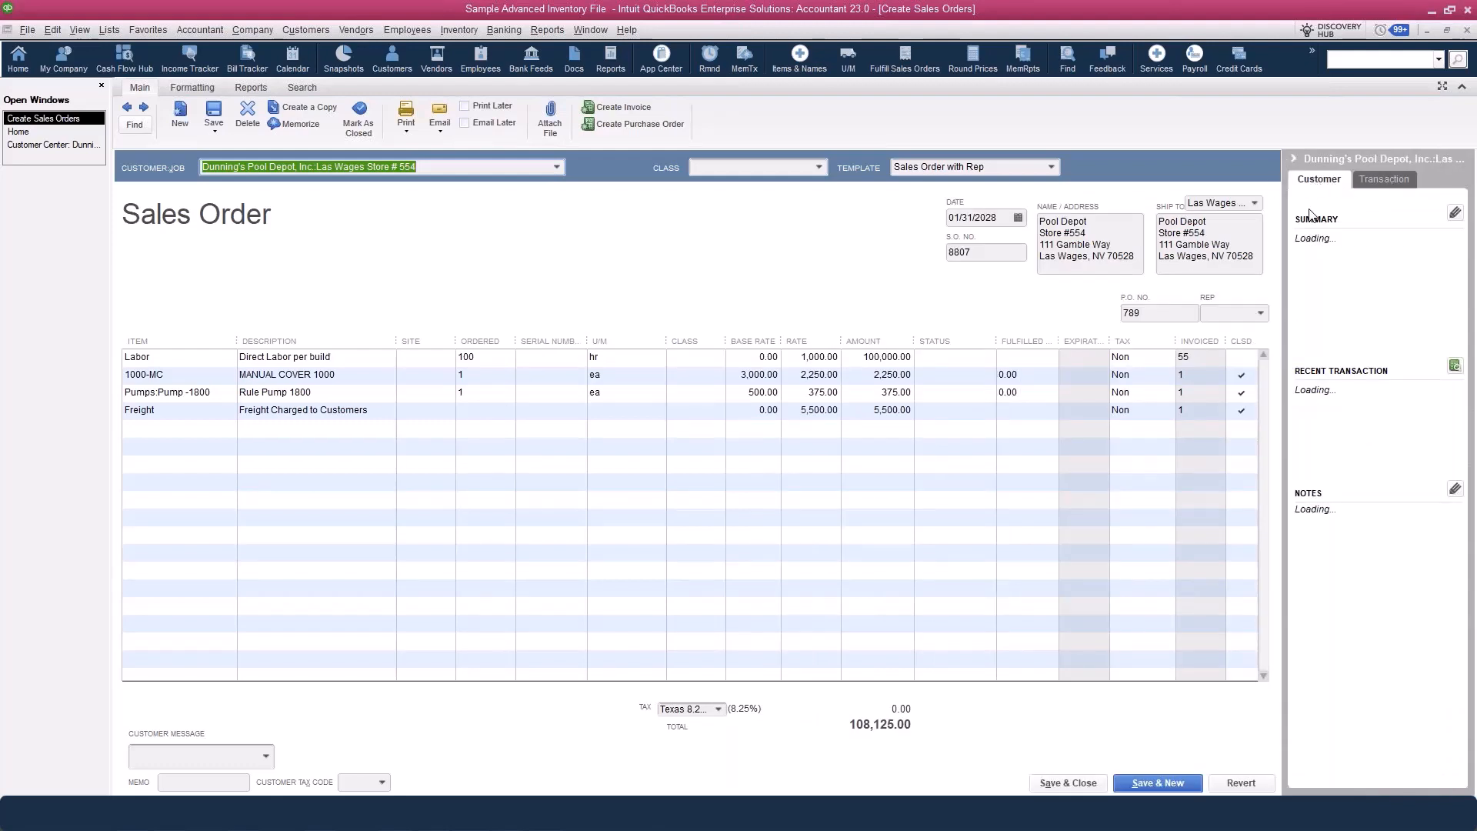
{"action": "left_click", "coordinate": [1395, 181]}
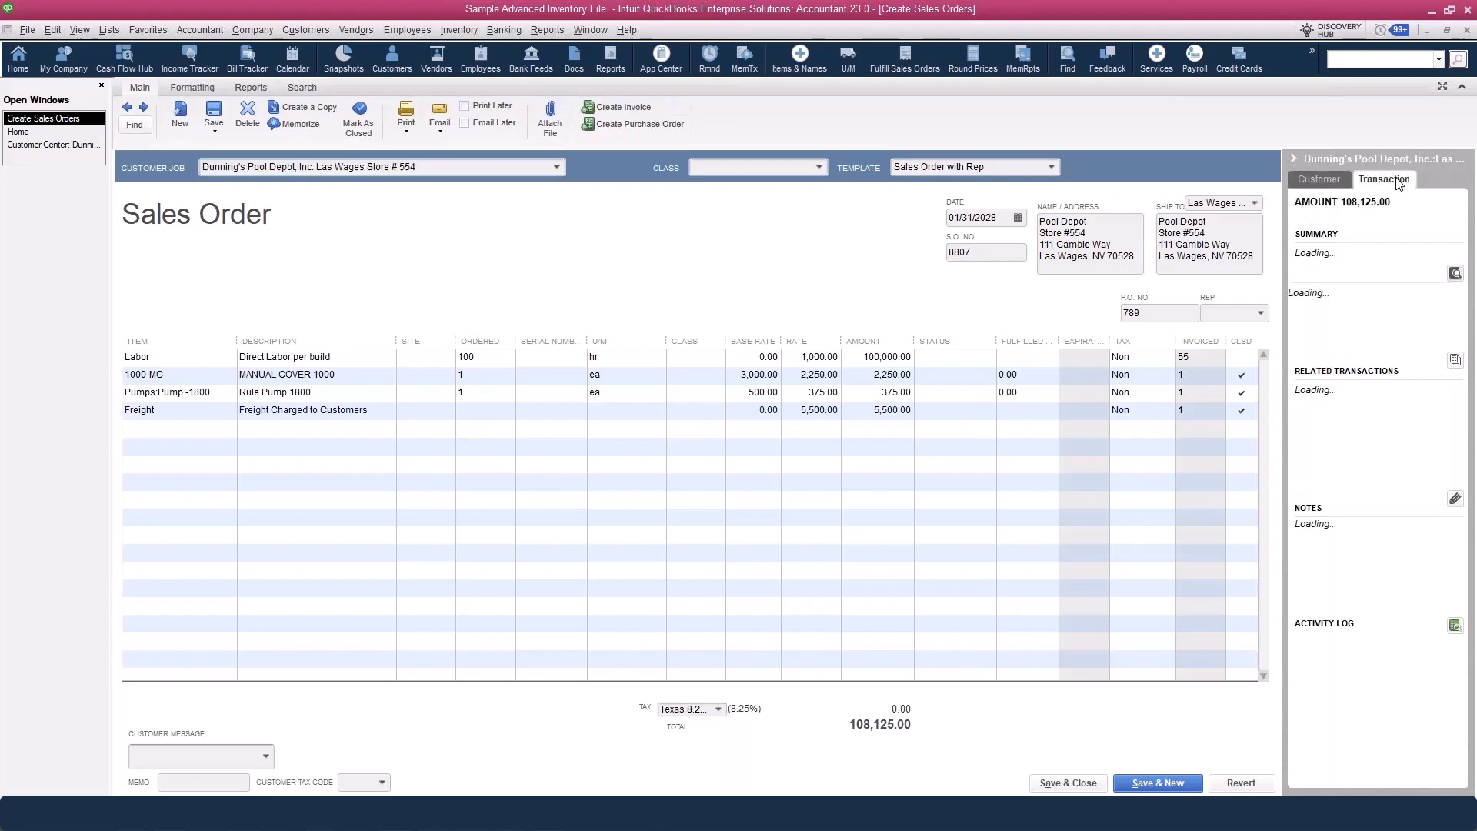
{"action": "left_click", "coordinate": [1338, 183]}
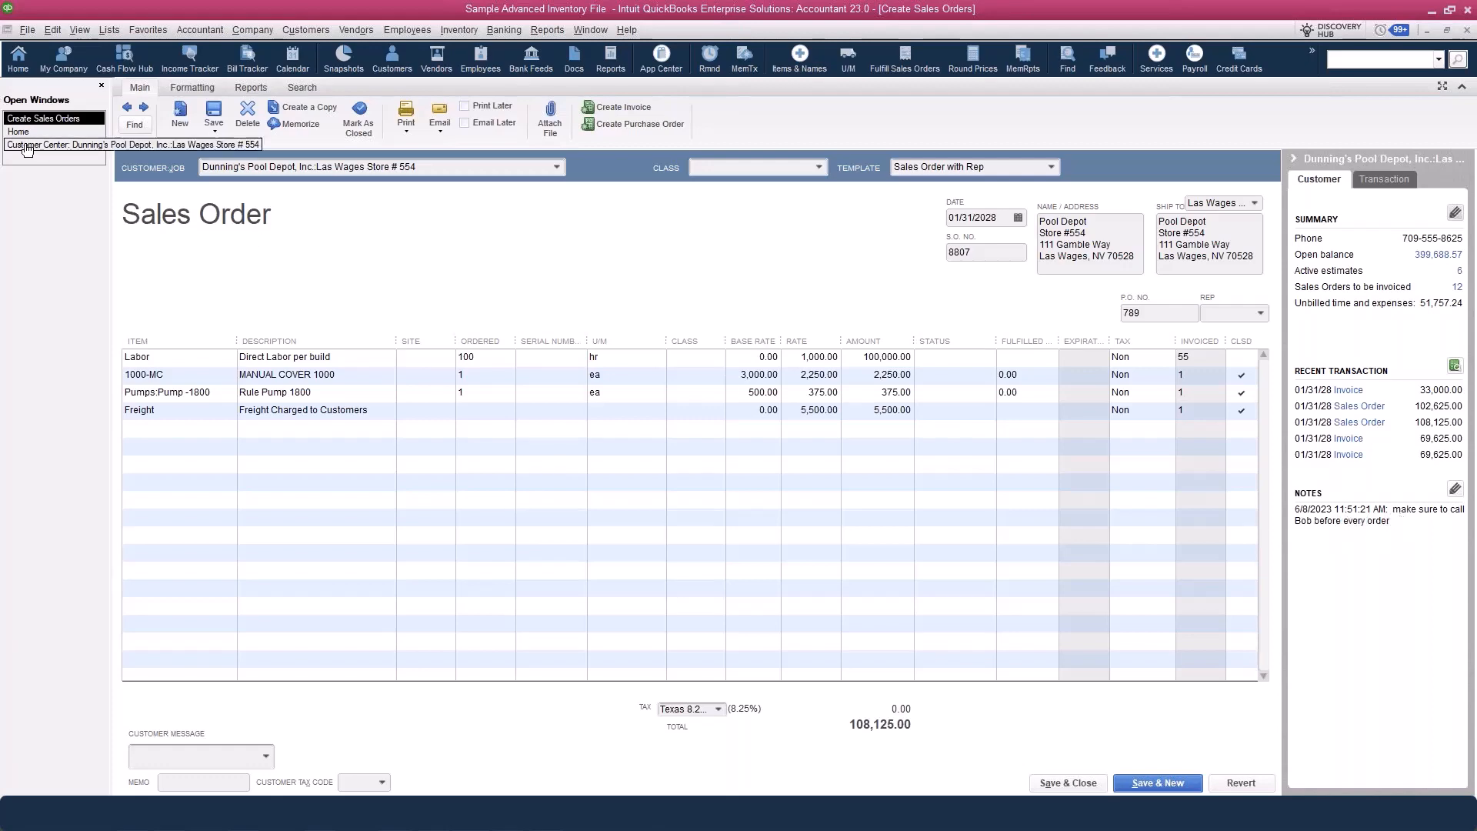
Check the notes of Las Wages Store # 554 in the Customer Center and return to the open sales order.
{"action": "left_click", "coordinate": [54, 145]}
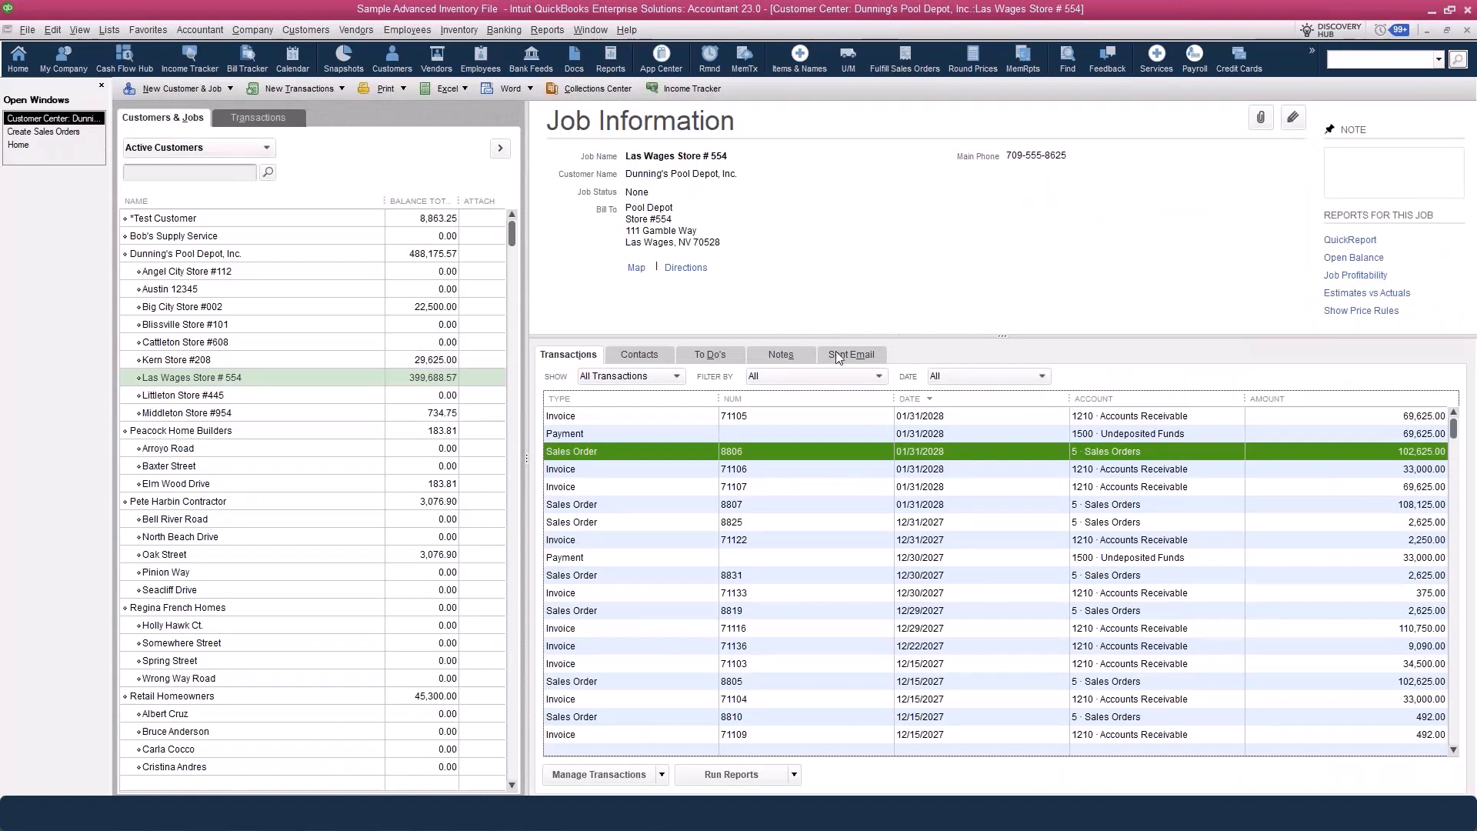
{"action": "left_click", "coordinate": [781, 354]}
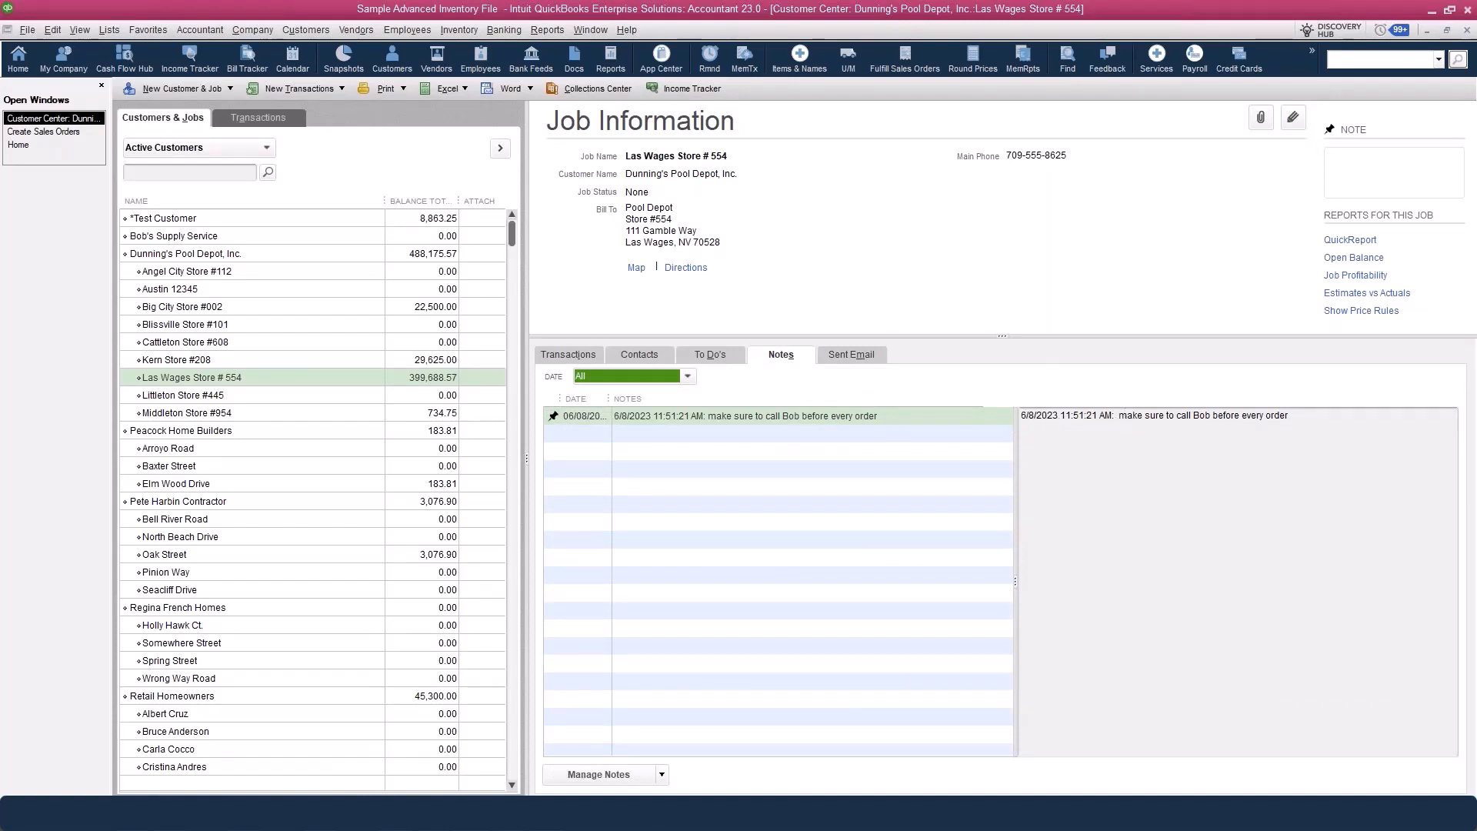
{"action": "left_click", "coordinate": [70, 132]}
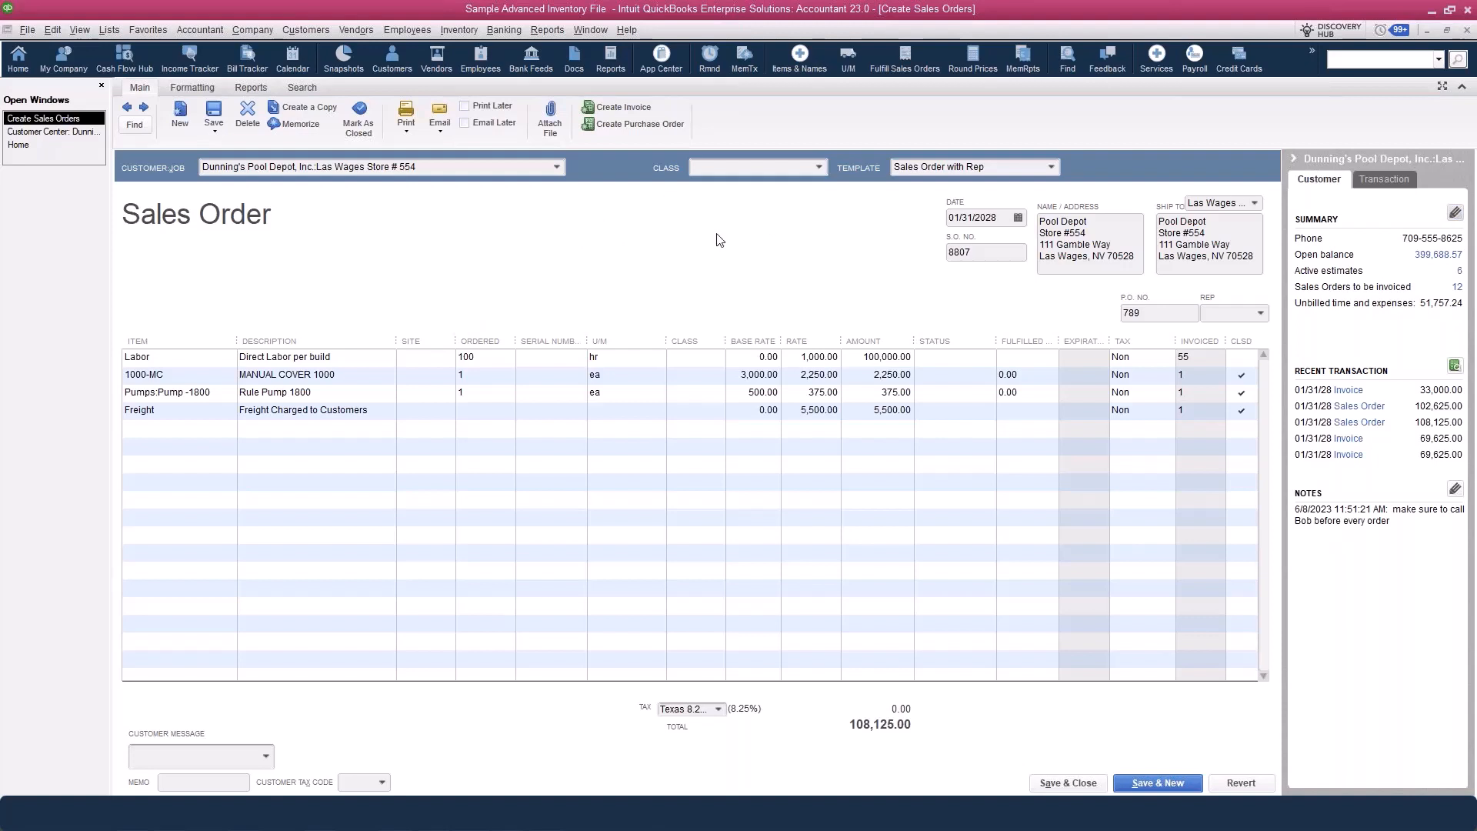
View the job's editable details from the sales order without changing them, and run the Customer QuickReport for its recent transactions.
{"action": "left_click", "coordinate": [1456, 213]}
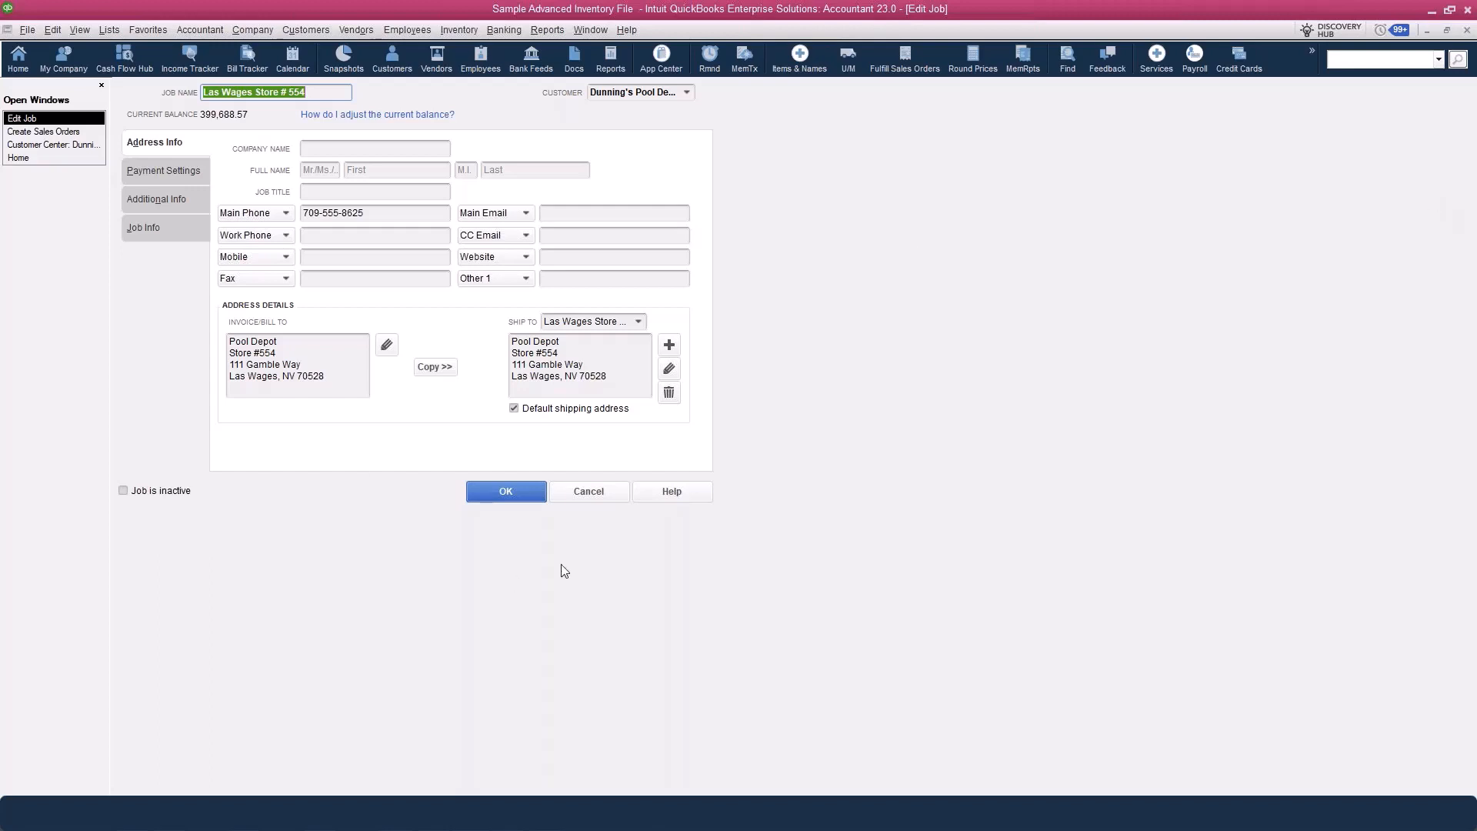
{"action": "left_click", "coordinate": [589, 492]}
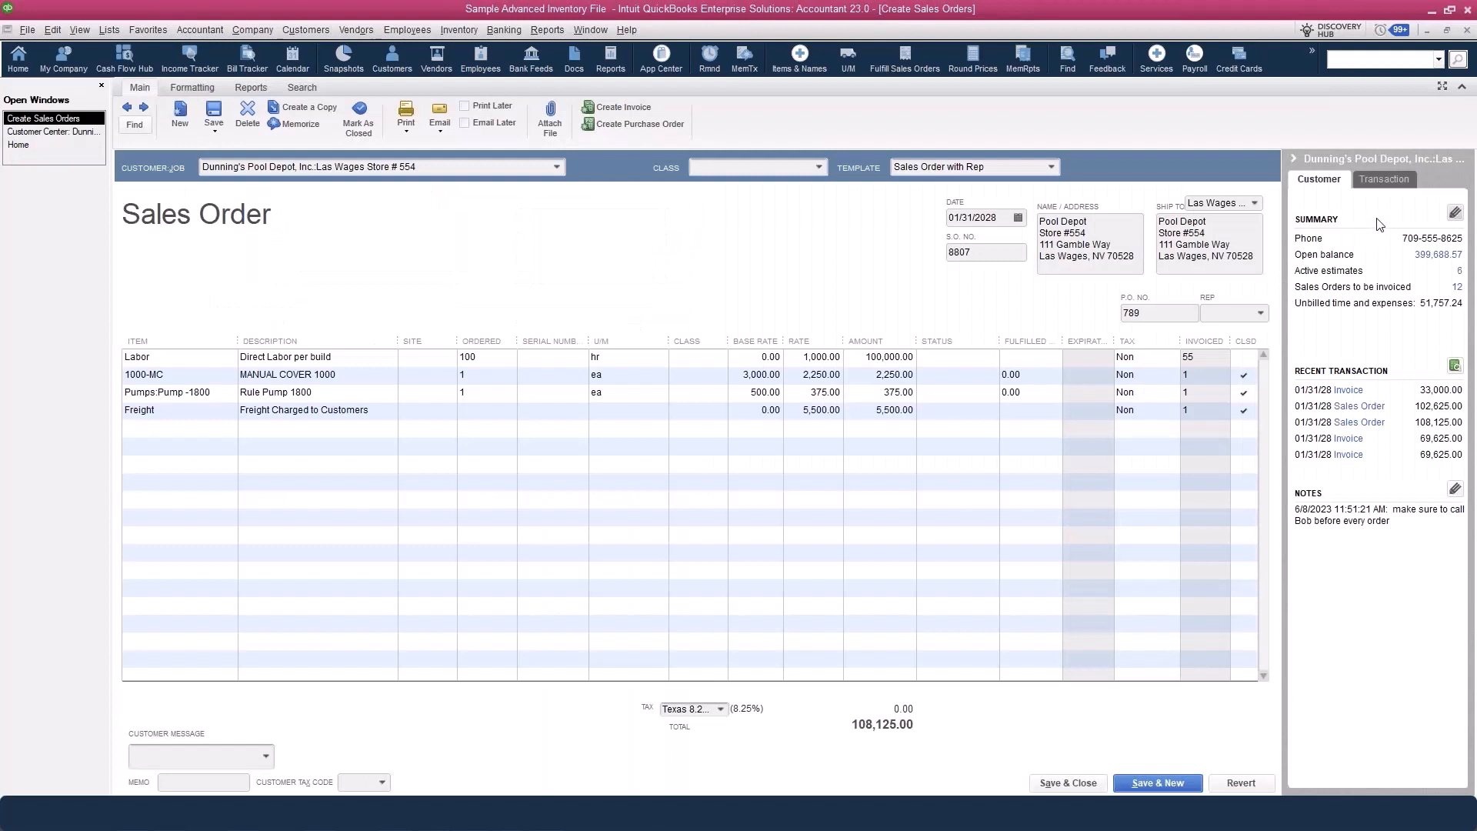
{"action": "left_click", "coordinate": [1456, 366]}
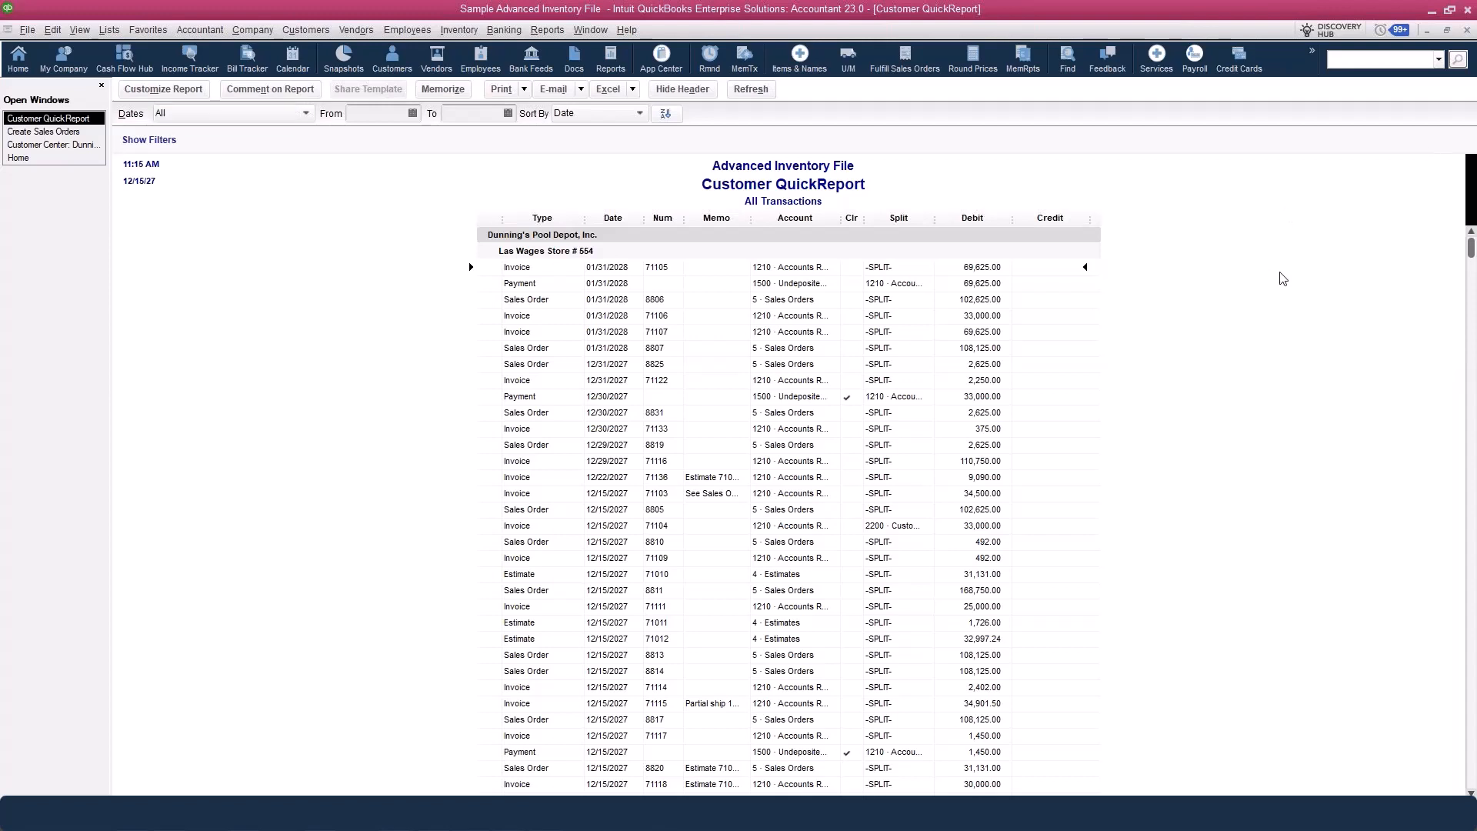
{"action": "key", "text": "Escape"}
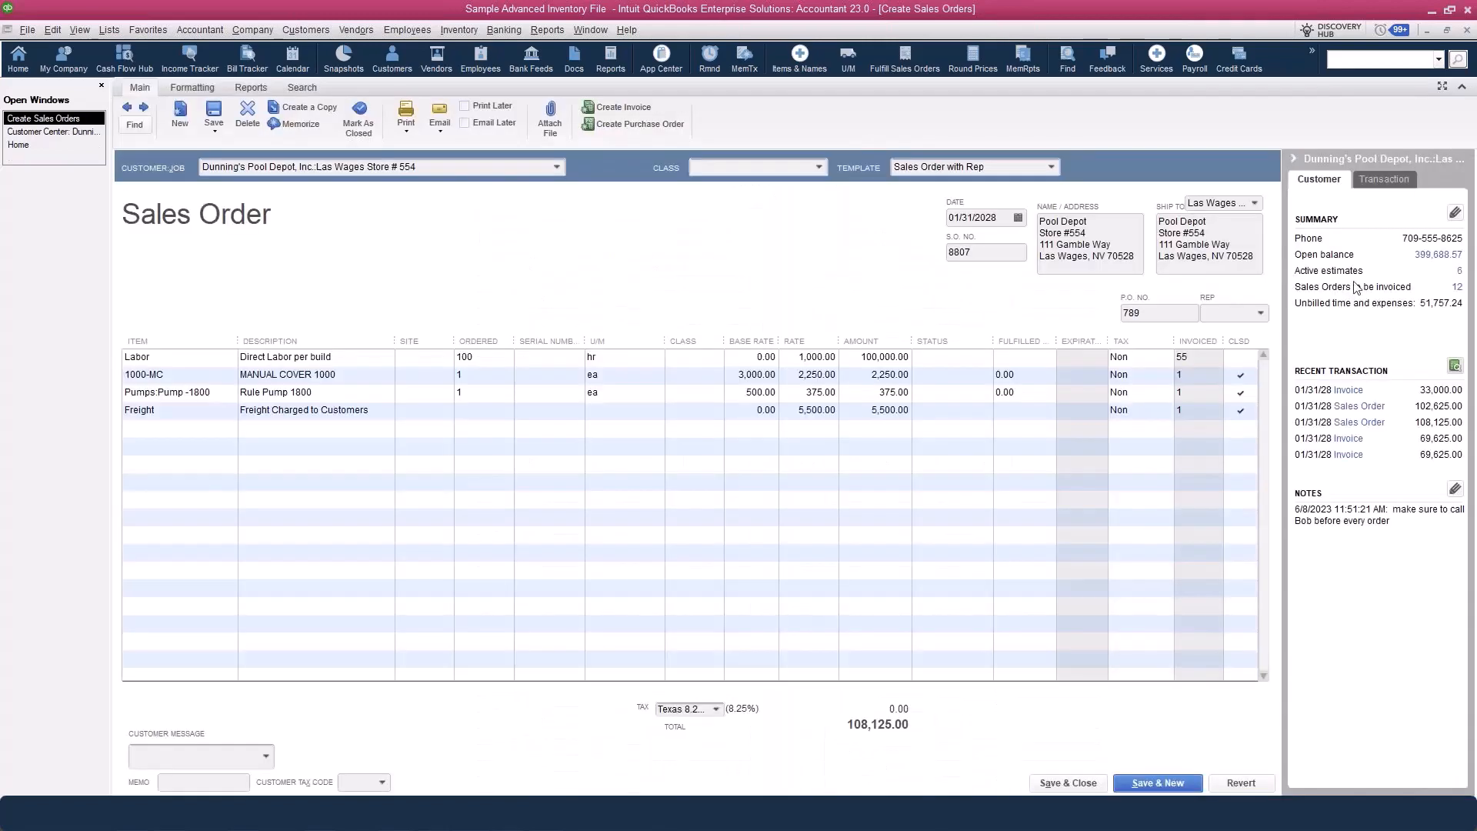
View the sales order's transaction history details and open its Audit Trail report.
{"action": "left_click", "coordinate": [1384, 180]}
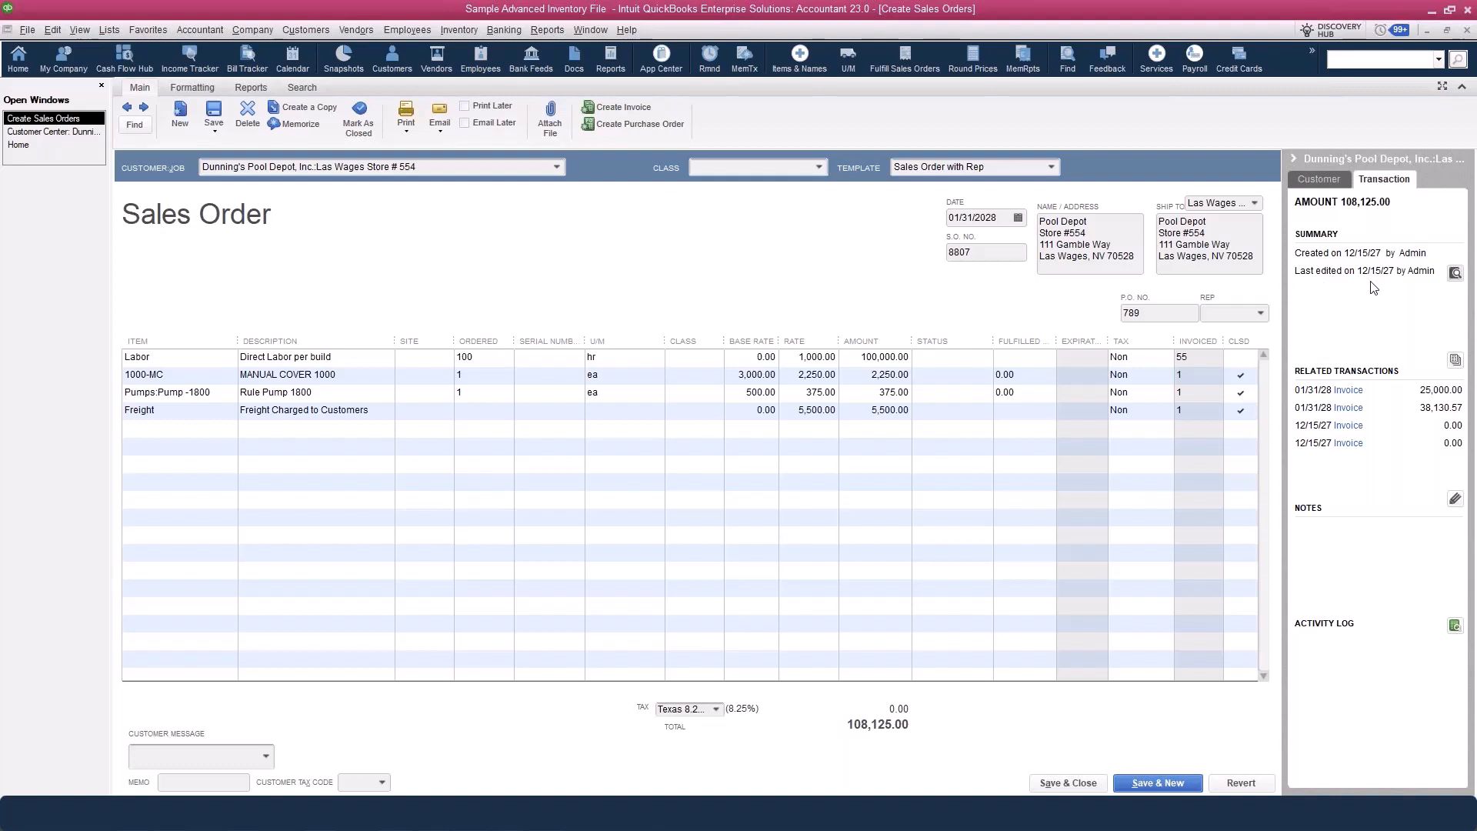
{"action": "left_click", "coordinate": [1454, 273]}
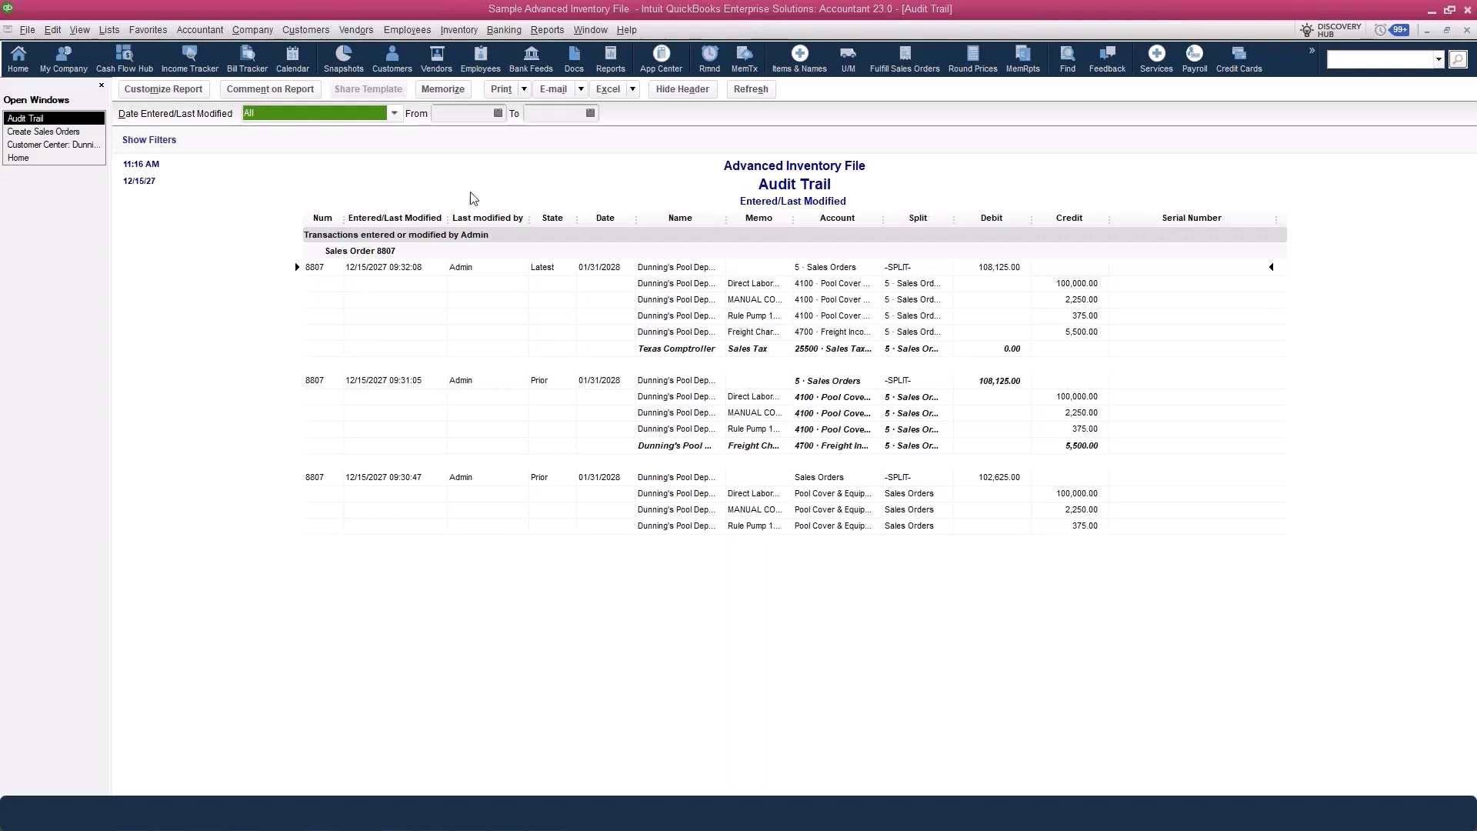
Open the Income Tracker full size from the Customer Center, and check where it is also listed among the customer commands.
{"action": "left_click", "coordinate": [487, 183]}
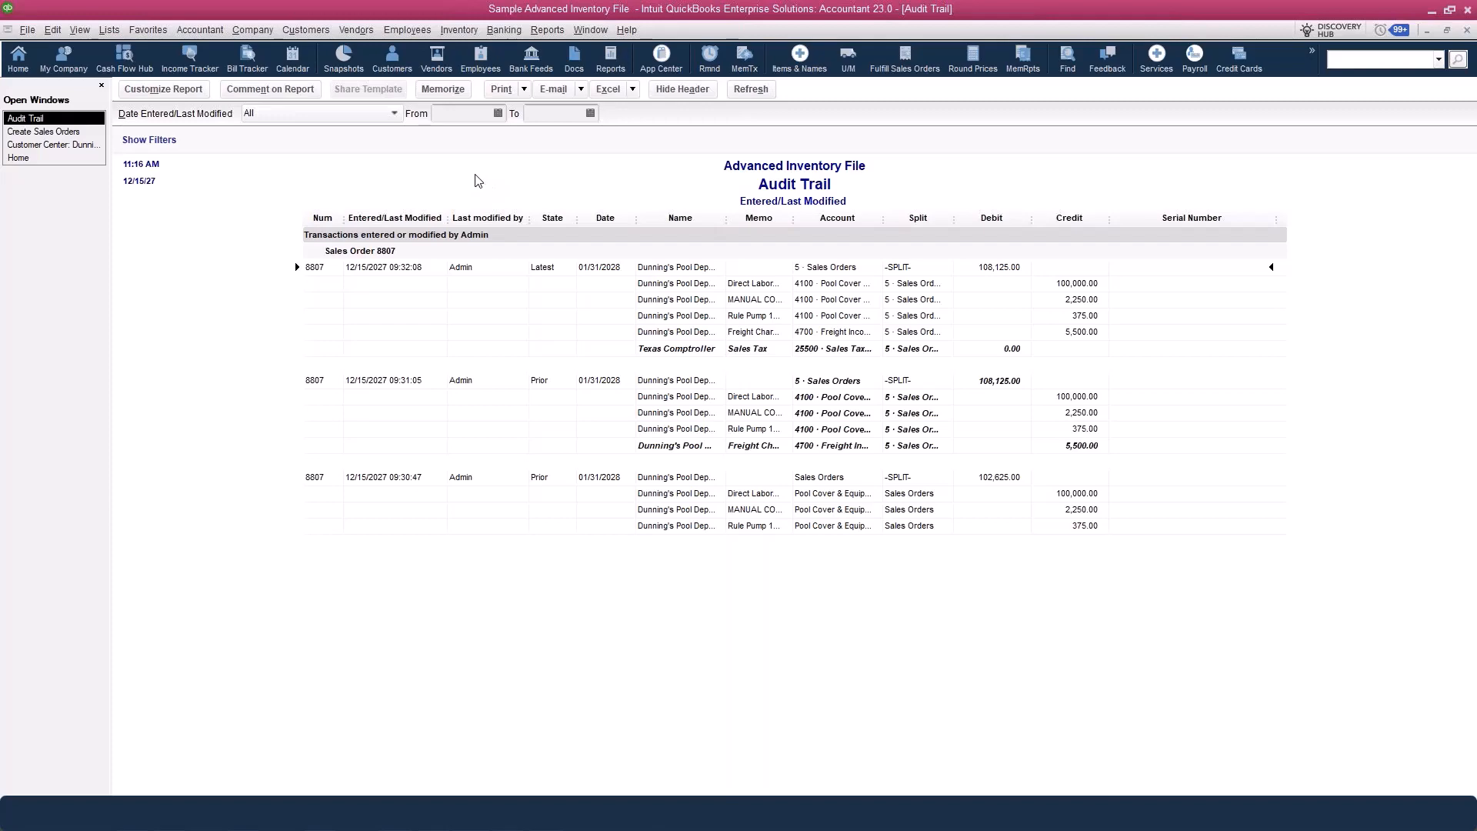
{"action": "left_click", "coordinate": [76, 144]}
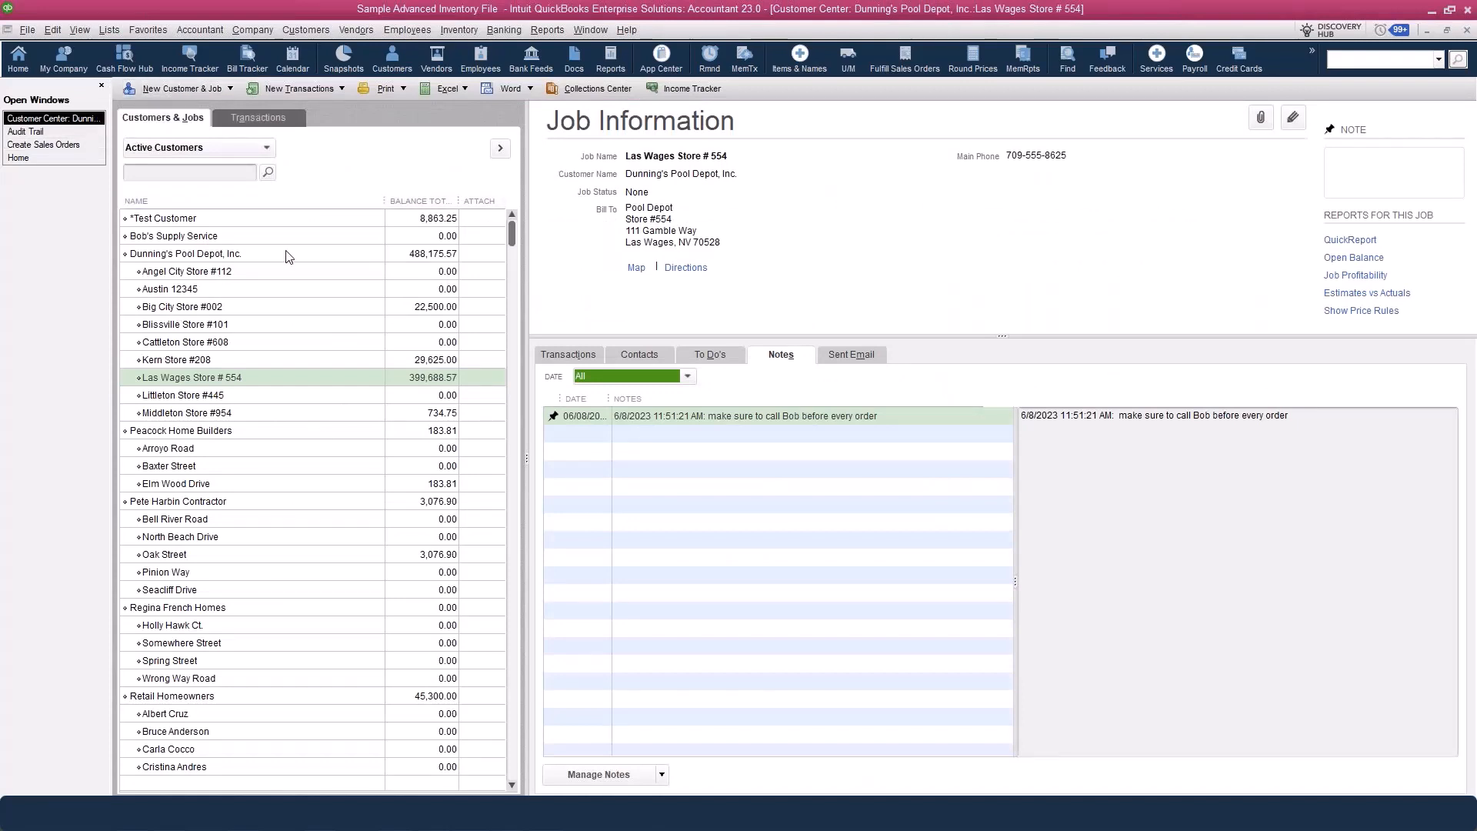
{"action": "left_click", "coordinate": [703, 92]}
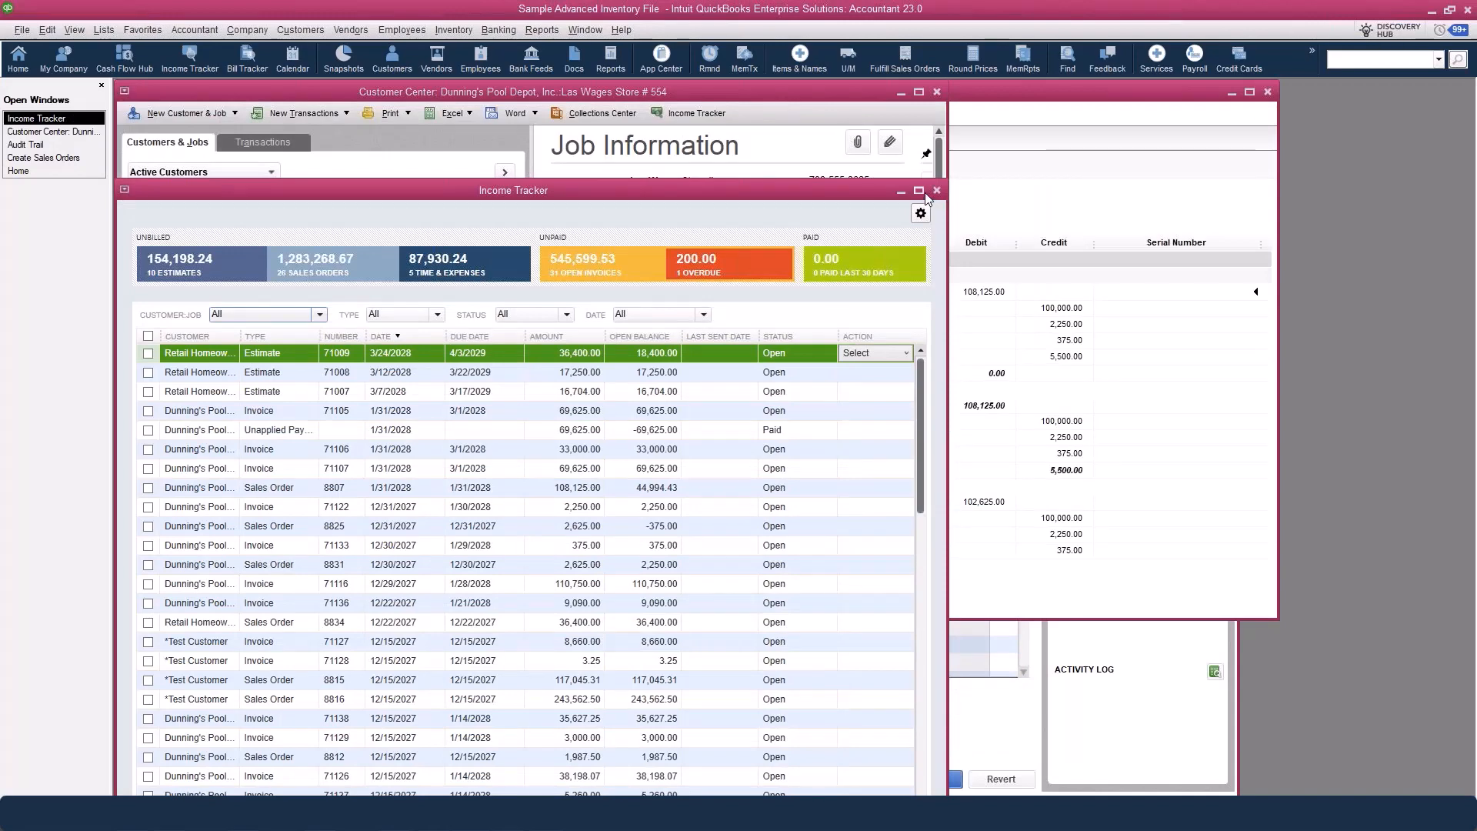
{"action": "left_click", "coordinate": [919, 191]}
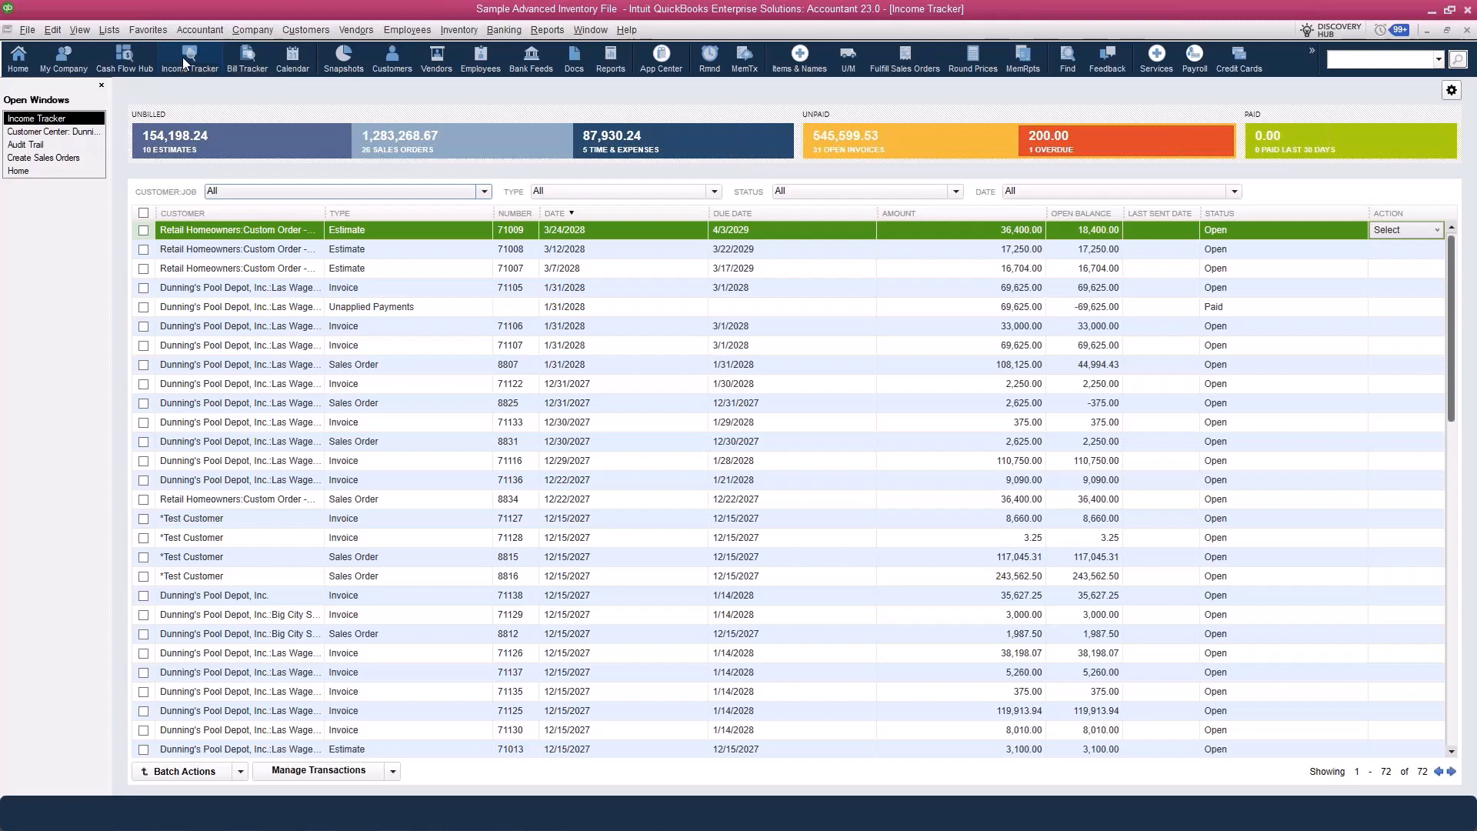
{"action": "left_click", "coordinate": [293, 32]}
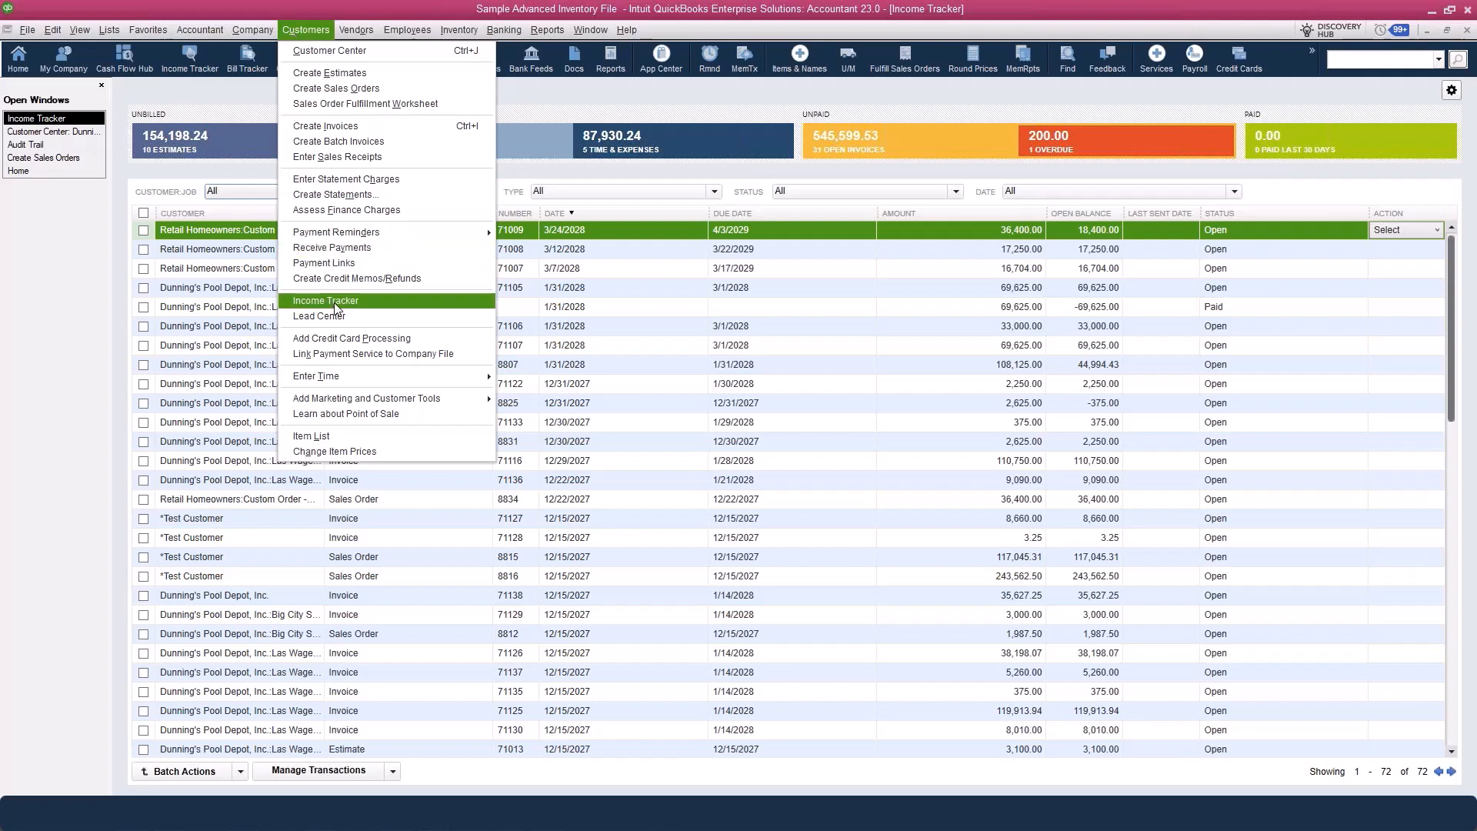
{"action": "left_click", "coordinate": [740, 93]}
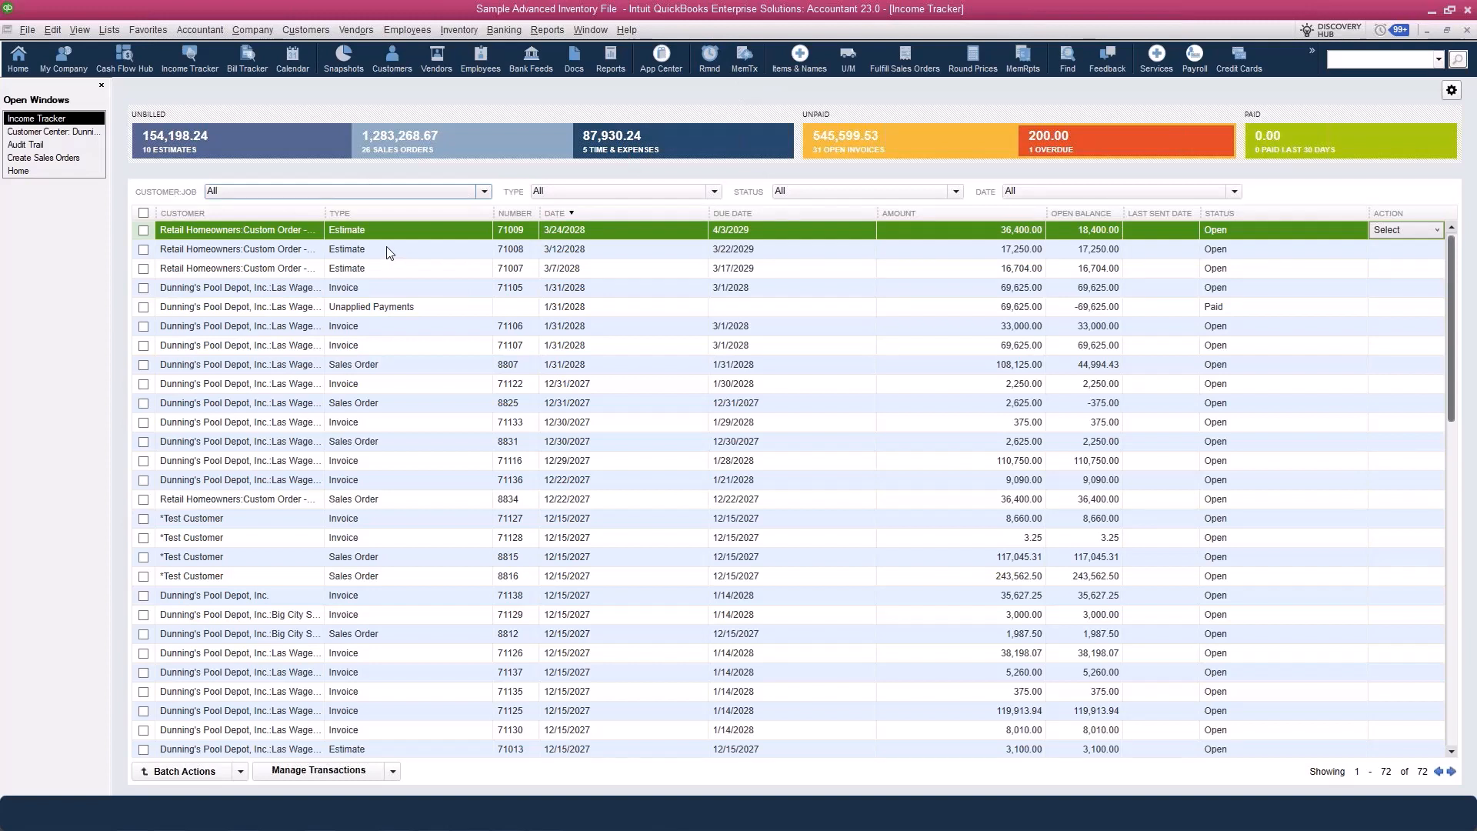
Filter the Income Tracker to open estimates and view the actions available for the first estimate.
{"action": "left_click", "coordinate": [270, 154]}
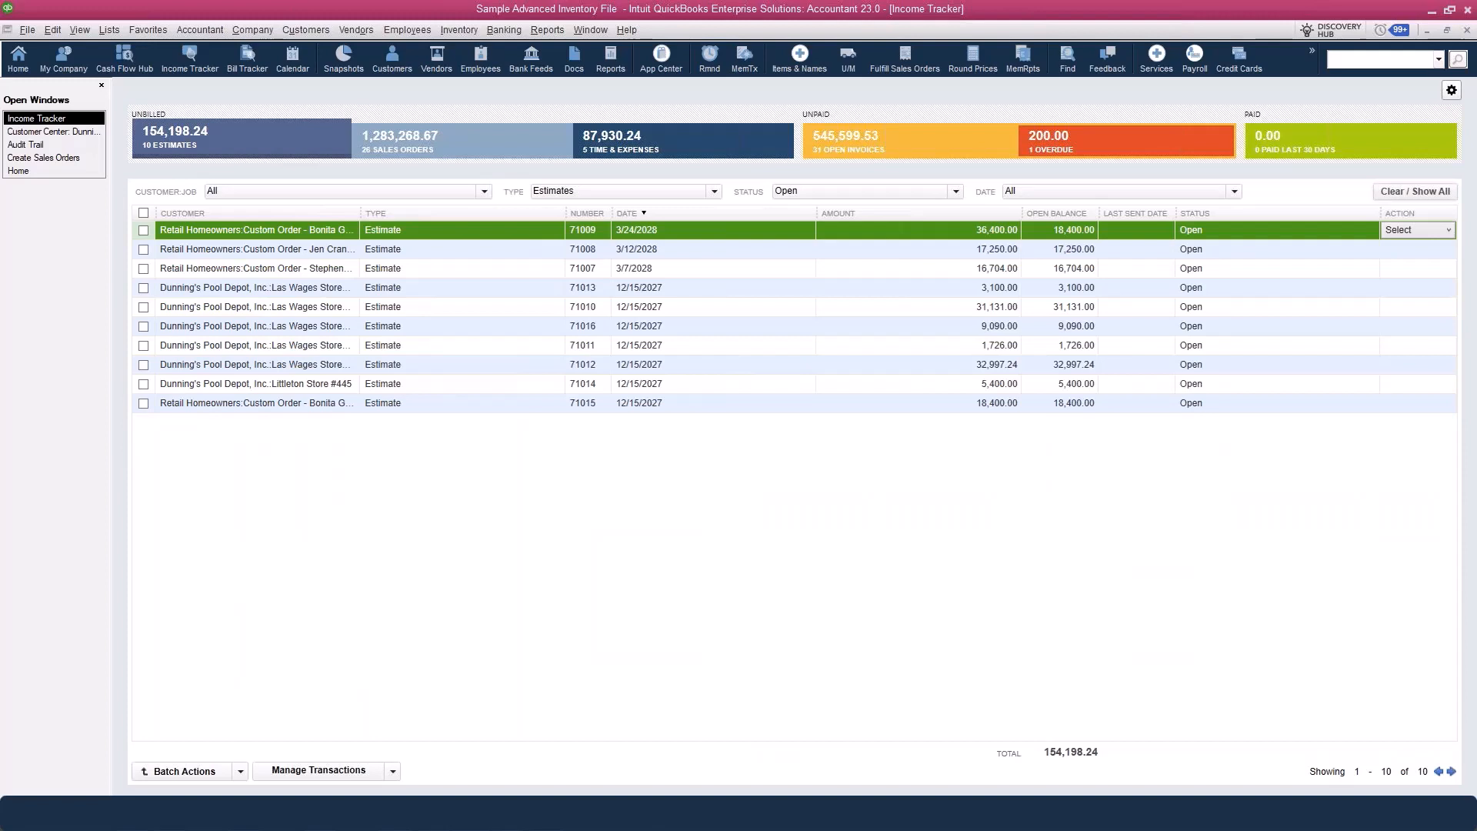
{"action": "left_click", "coordinate": [1448, 230]}
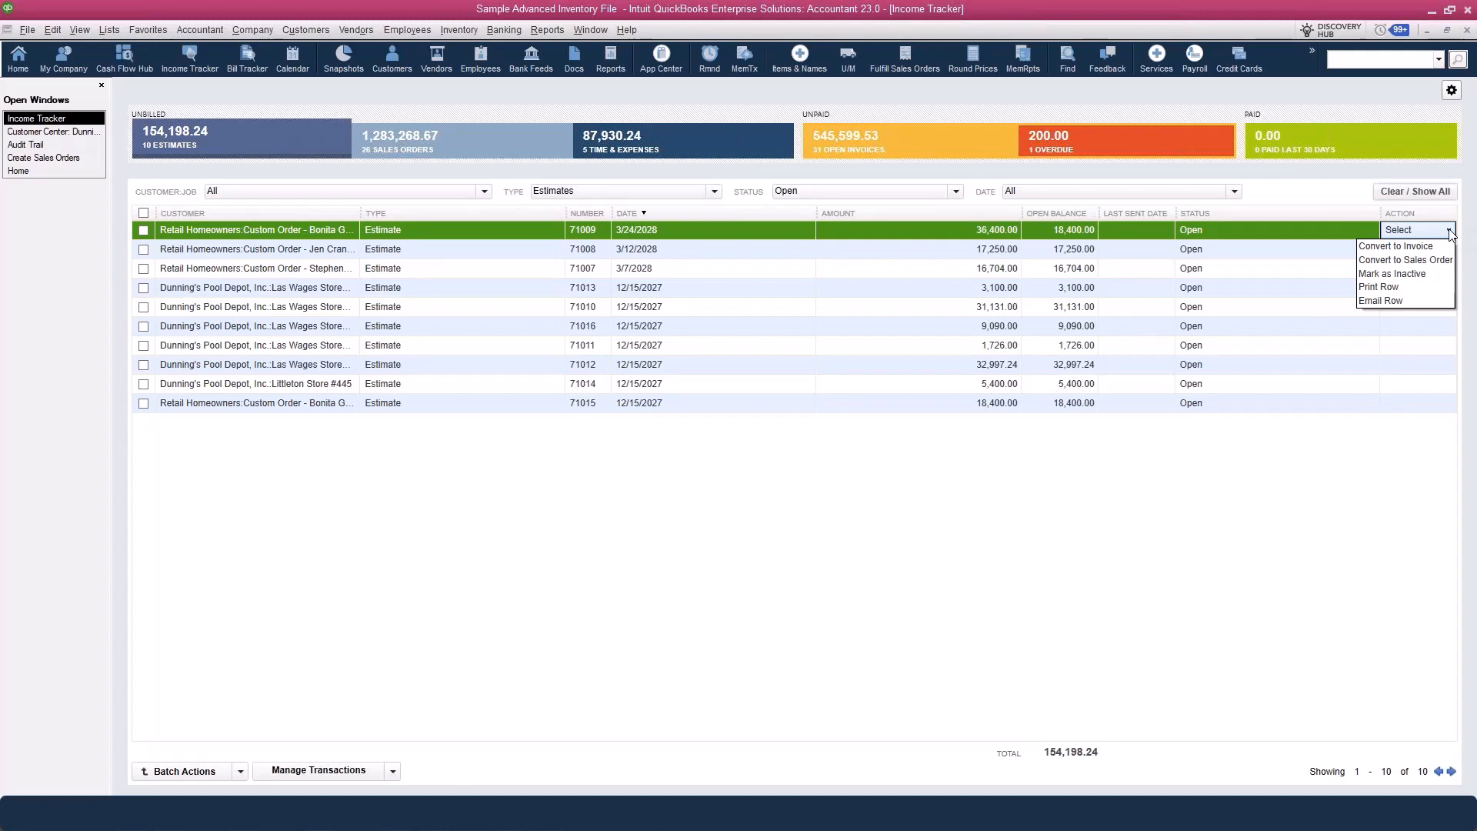
{"action": "left_click", "coordinate": [145, 245]}
Mark the first three estimates in the list and view the batch actions available for them.
{"action": "left_click", "coordinate": [143, 250]}
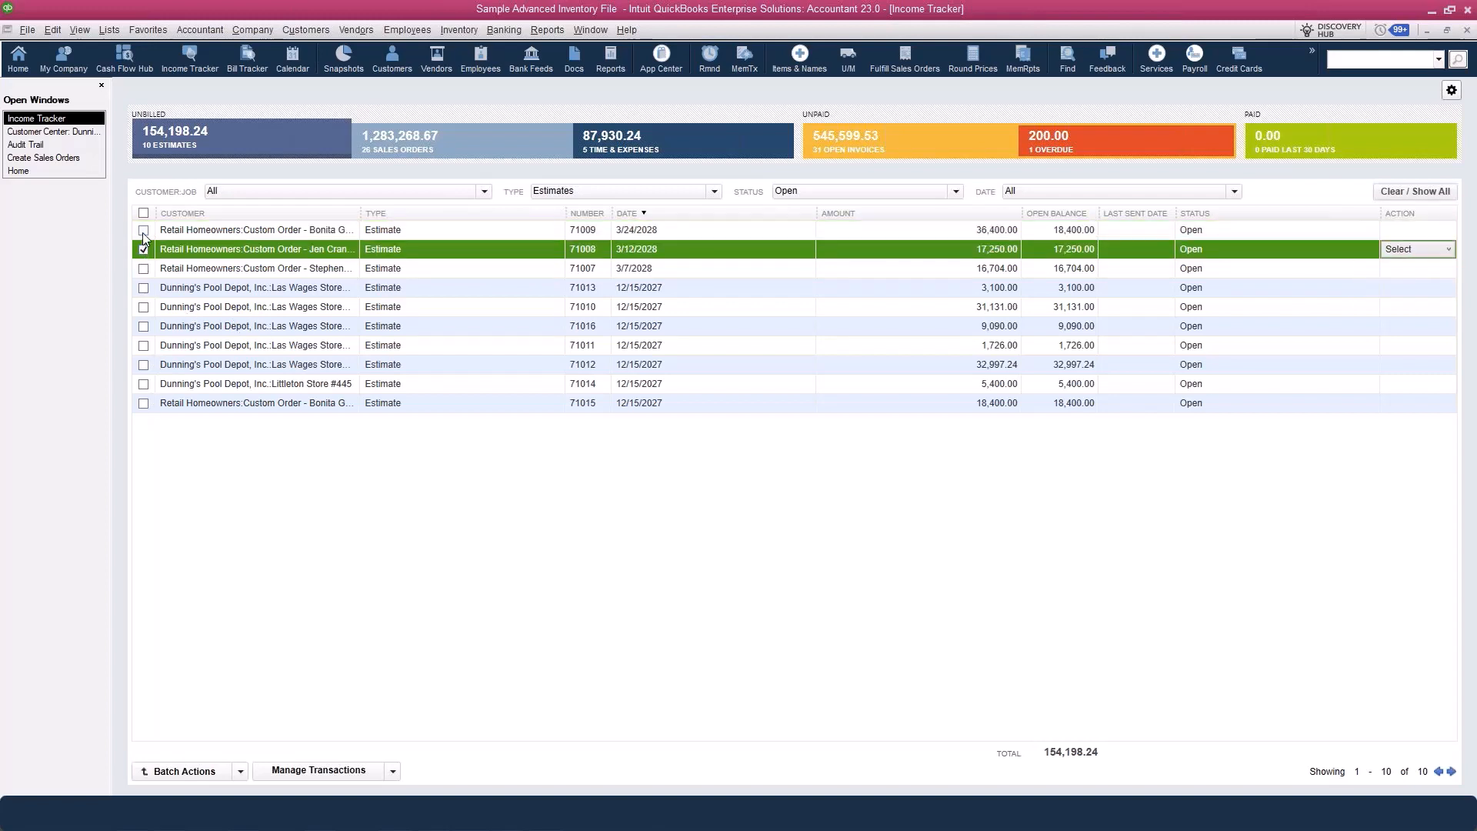
{"action": "left_click", "coordinate": [143, 230]}
{"action": "left_click", "coordinate": [143, 269]}
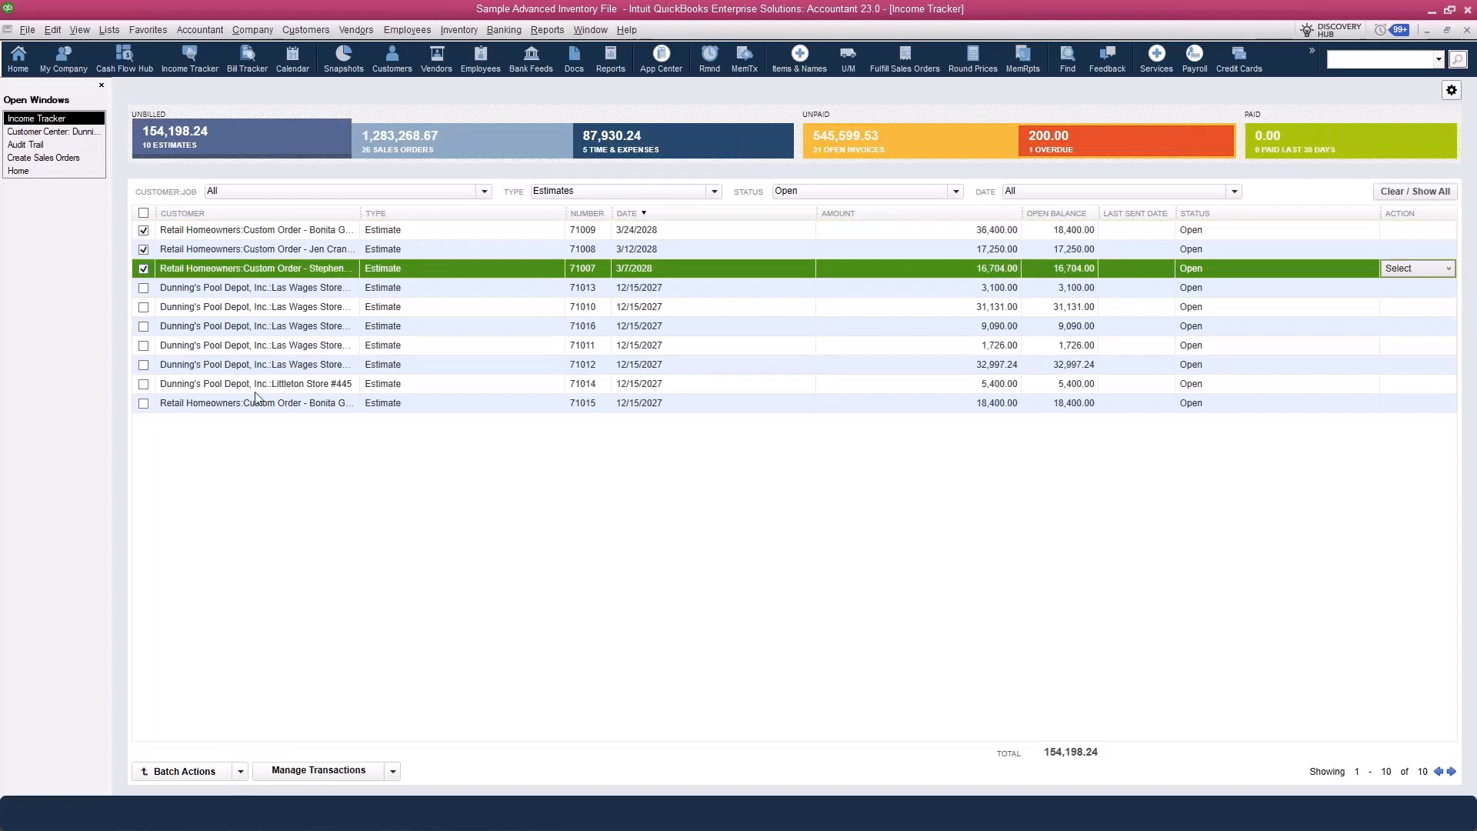
{"action": "left_click", "coordinate": [240, 771]}
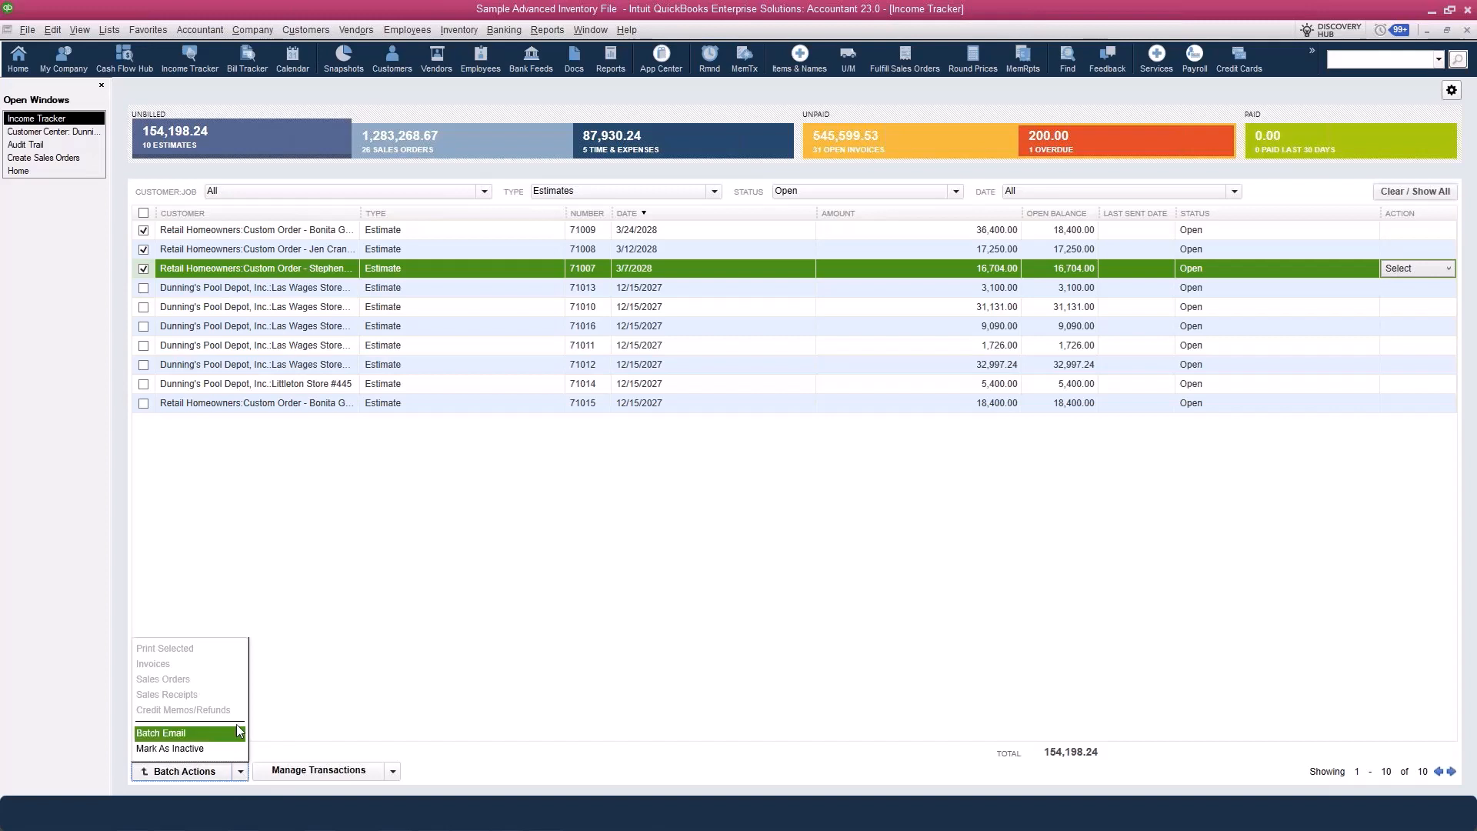
{"action": "left_click", "coordinate": [356, 543]}
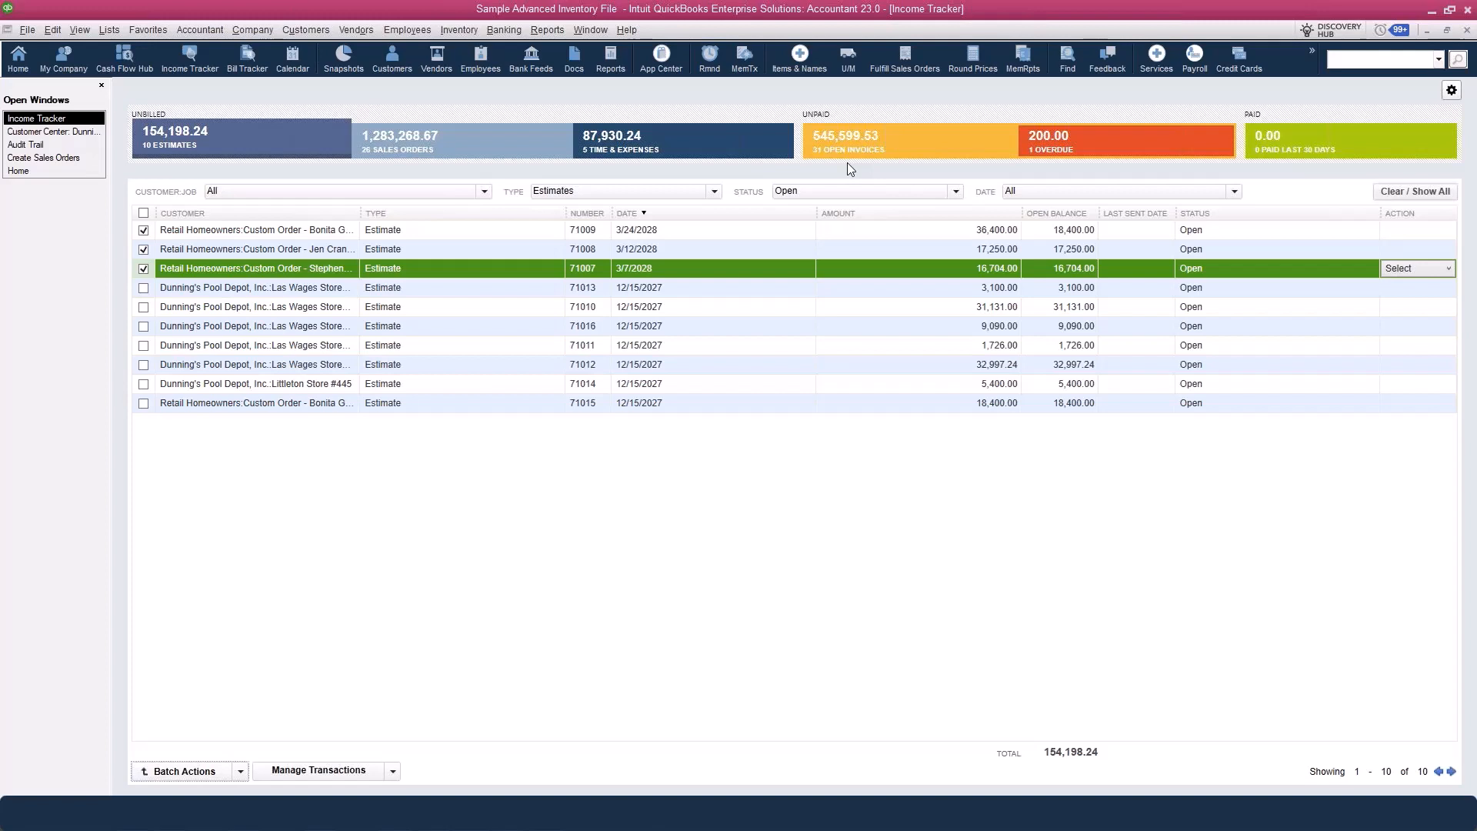
Open the Bill Tracker full size and open the Prentice Pool Materials purchase order dated 11/5/2027.
{"action": "left_click", "coordinate": [249, 55]}
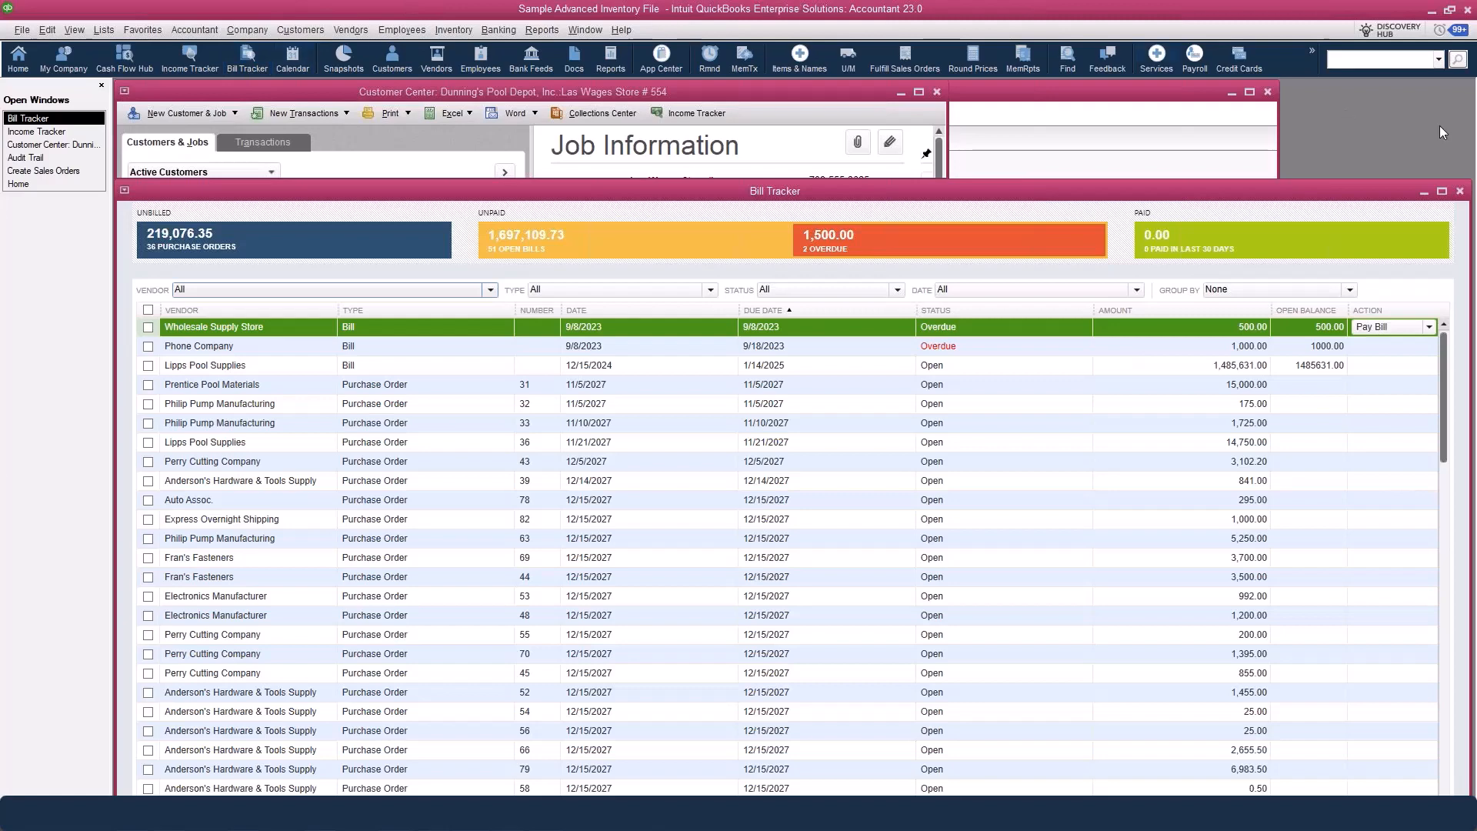
{"action": "left_click", "coordinate": [1441, 191]}
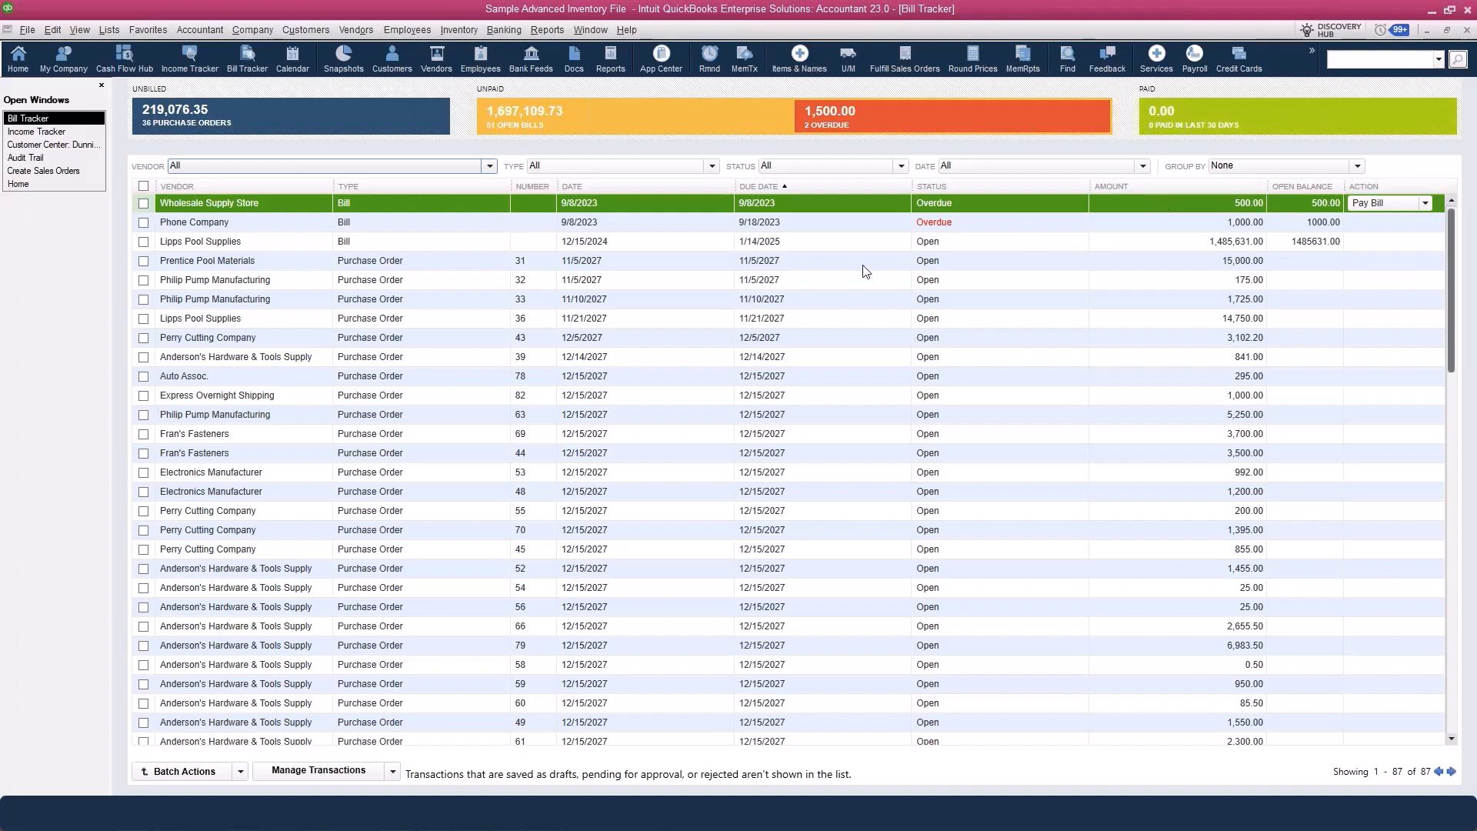
{"action": "left_click", "coordinate": [428, 260]}
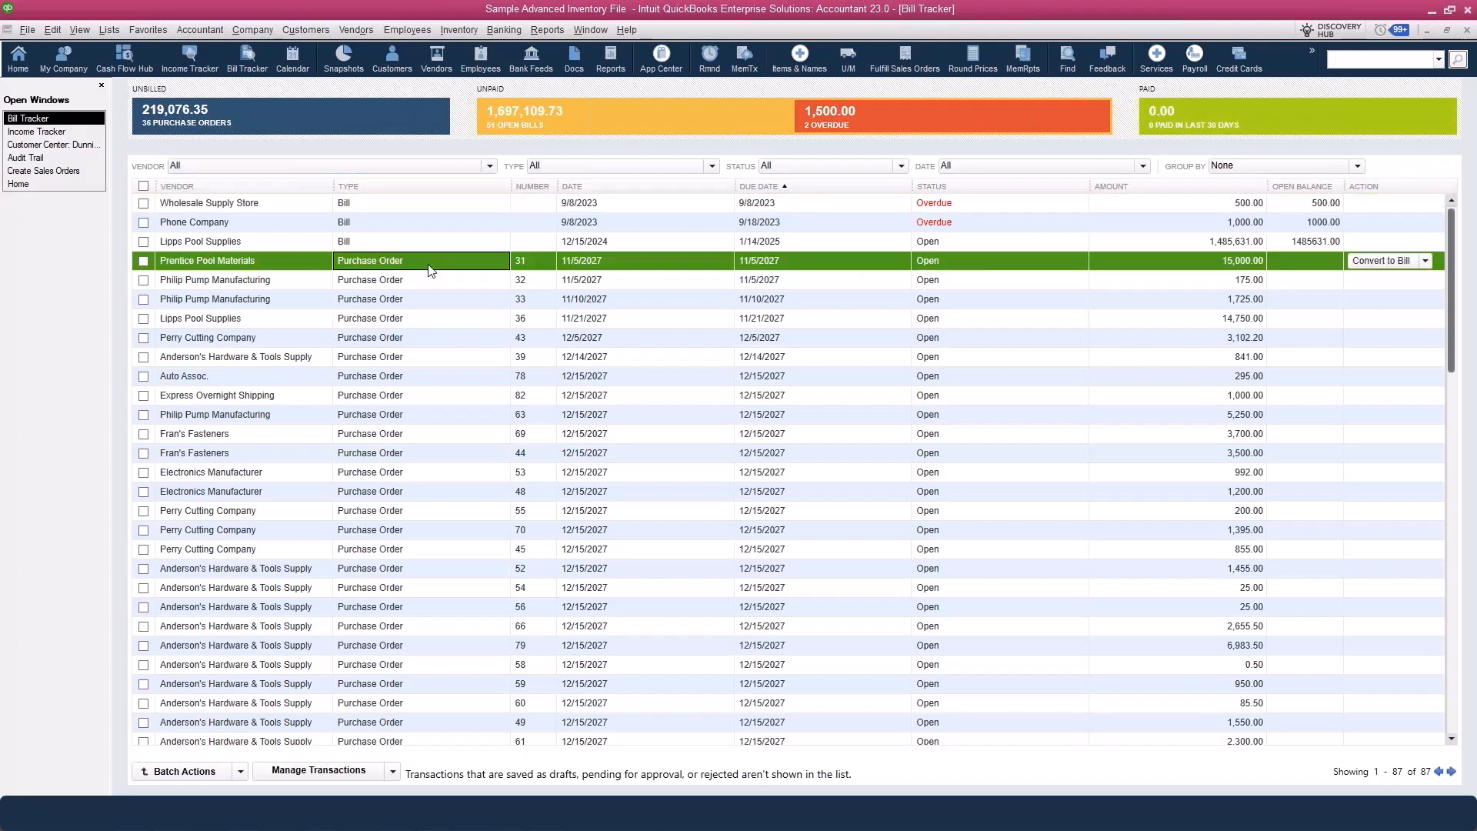
{"action": "double_click", "coordinate": [427, 268]}
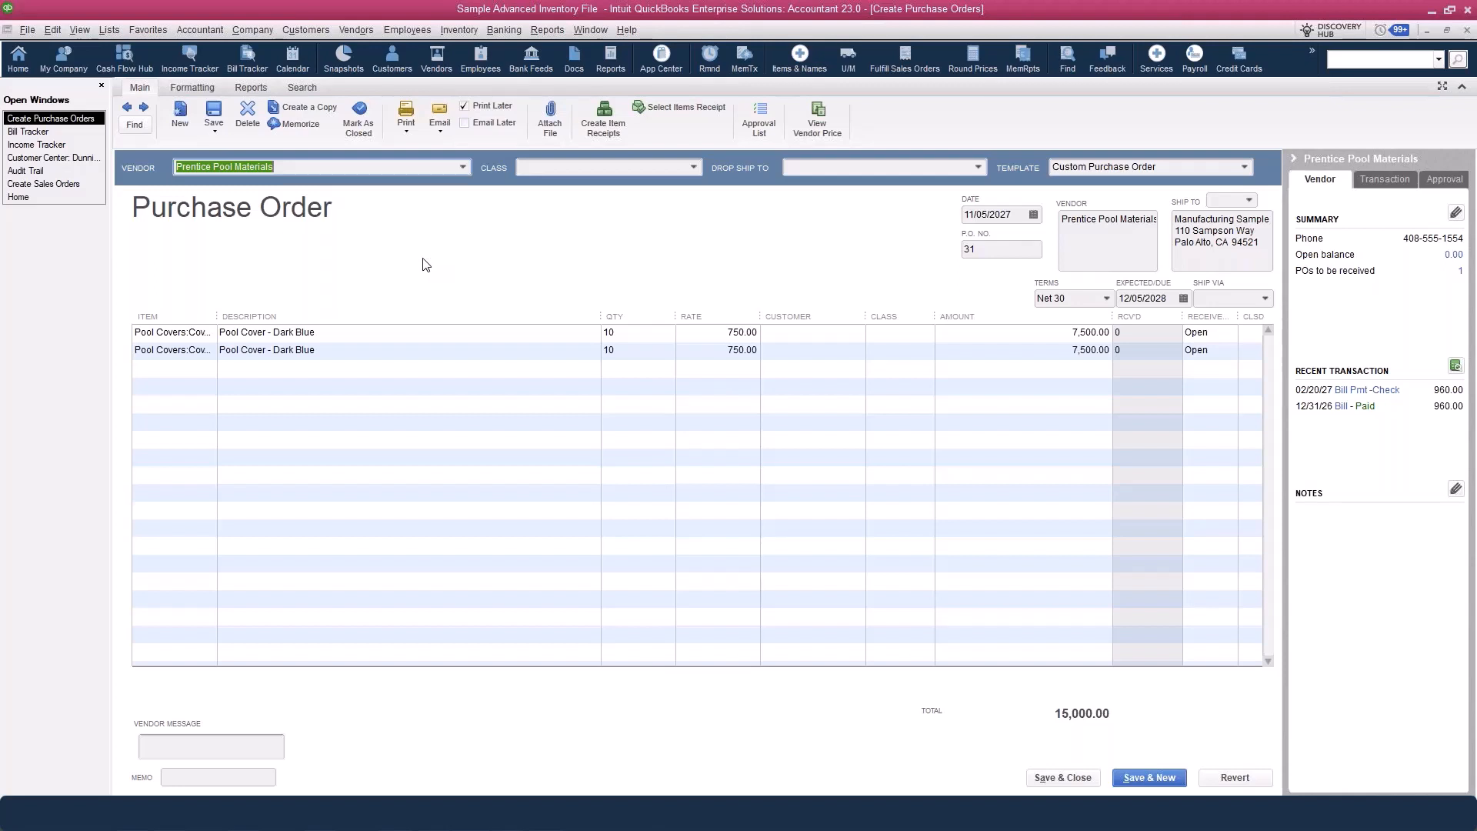
Save the purchase order and start a blank one, viewing the Find Purchase Orders search fields before closing the form.
{"action": "left_click", "coordinate": [1140, 778]}
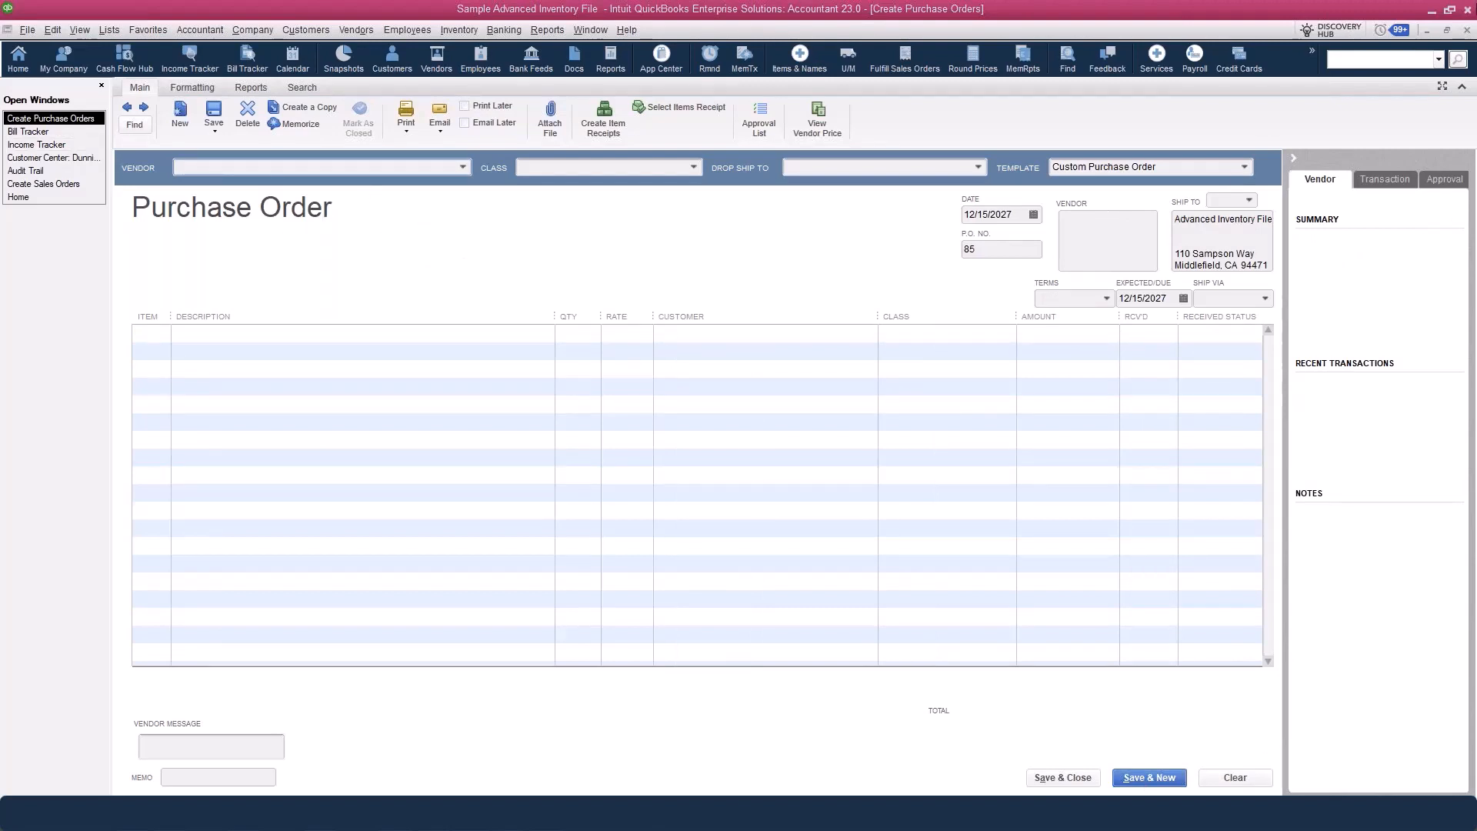
{"action": "key", "text": "ctrl+f"}
{"action": "left_click_drag", "start_coordinate": [692, 168], "coordinate": [564, 247]}
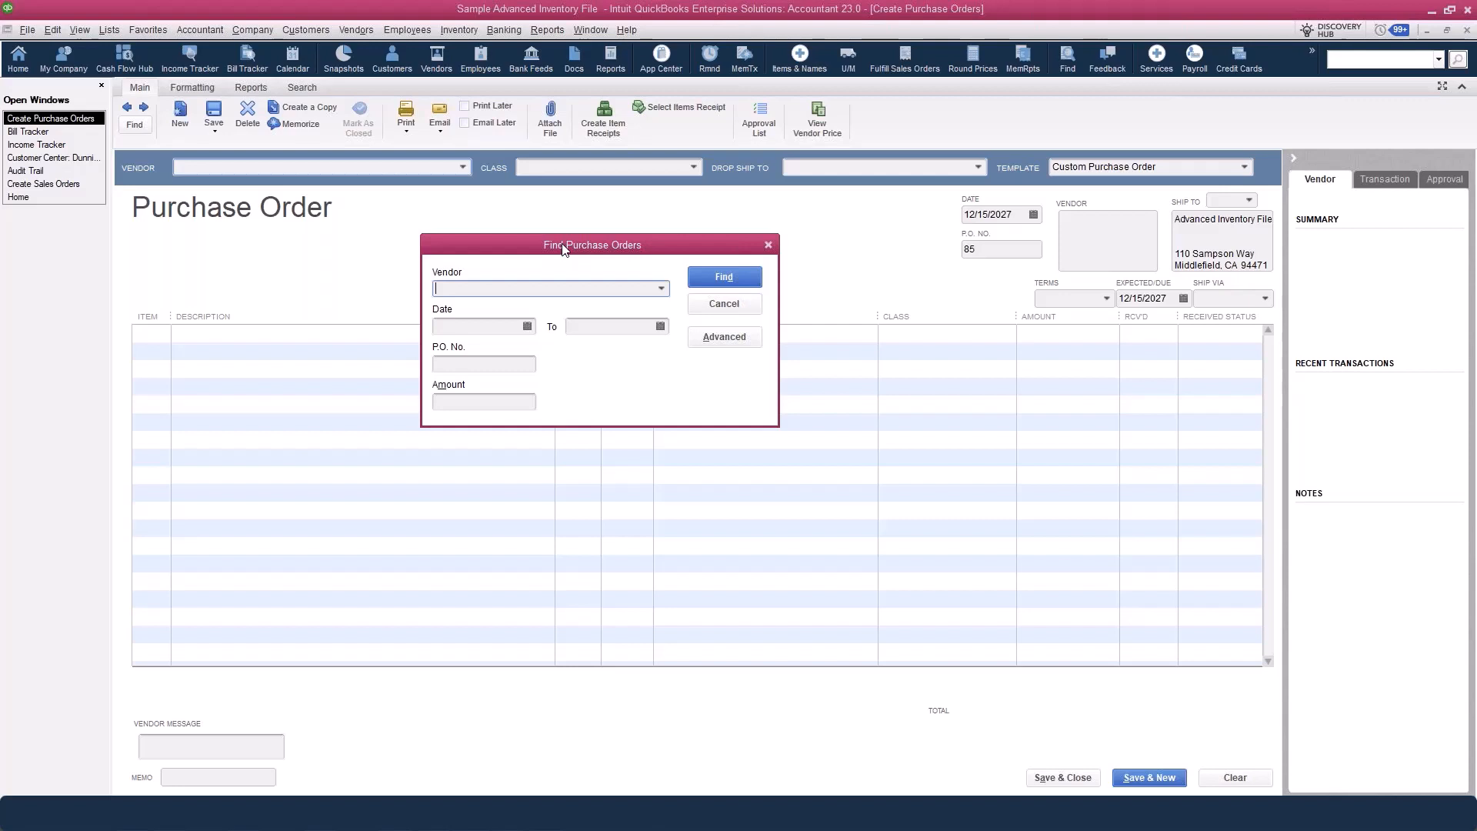
{"action": "left_click", "coordinate": [699, 306]}
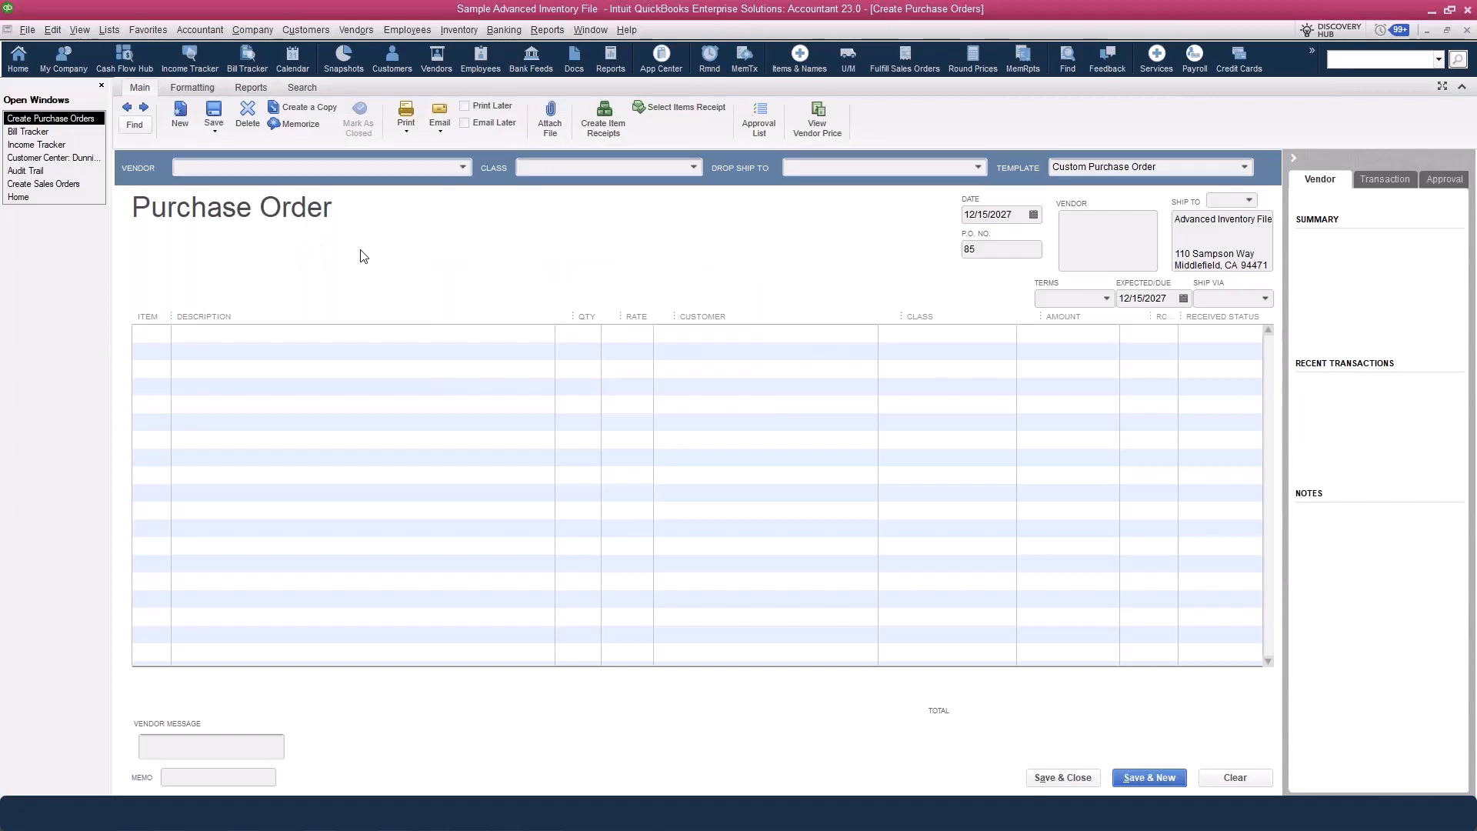
{"action": "key", "text": "Escape"}
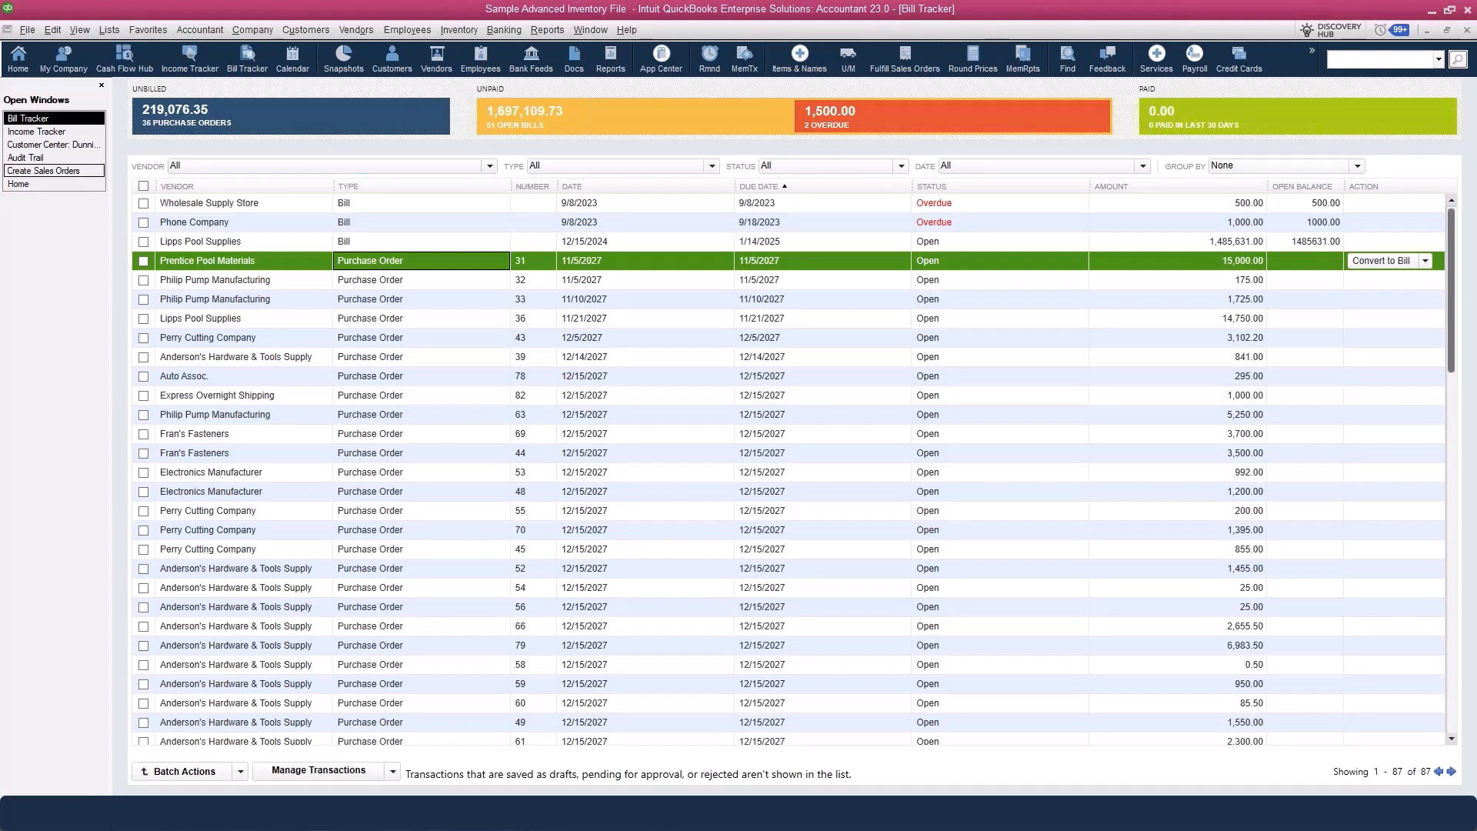
Open the general Find window from the home page and compare its Advanced filters with the Simple search.
{"action": "left_click", "coordinate": [48, 185]}
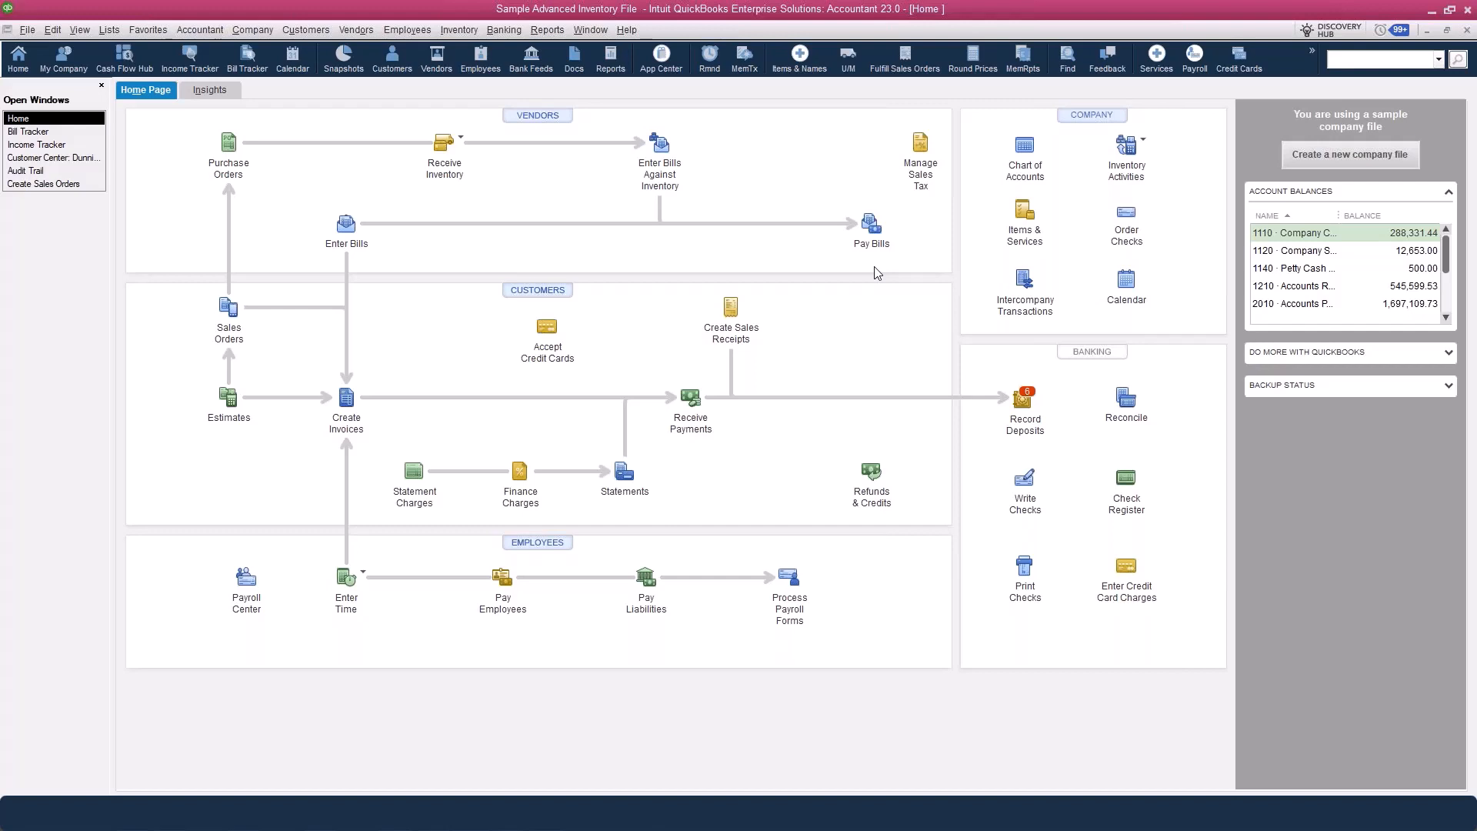
{"action": "key", "text": "ctrl+f"}
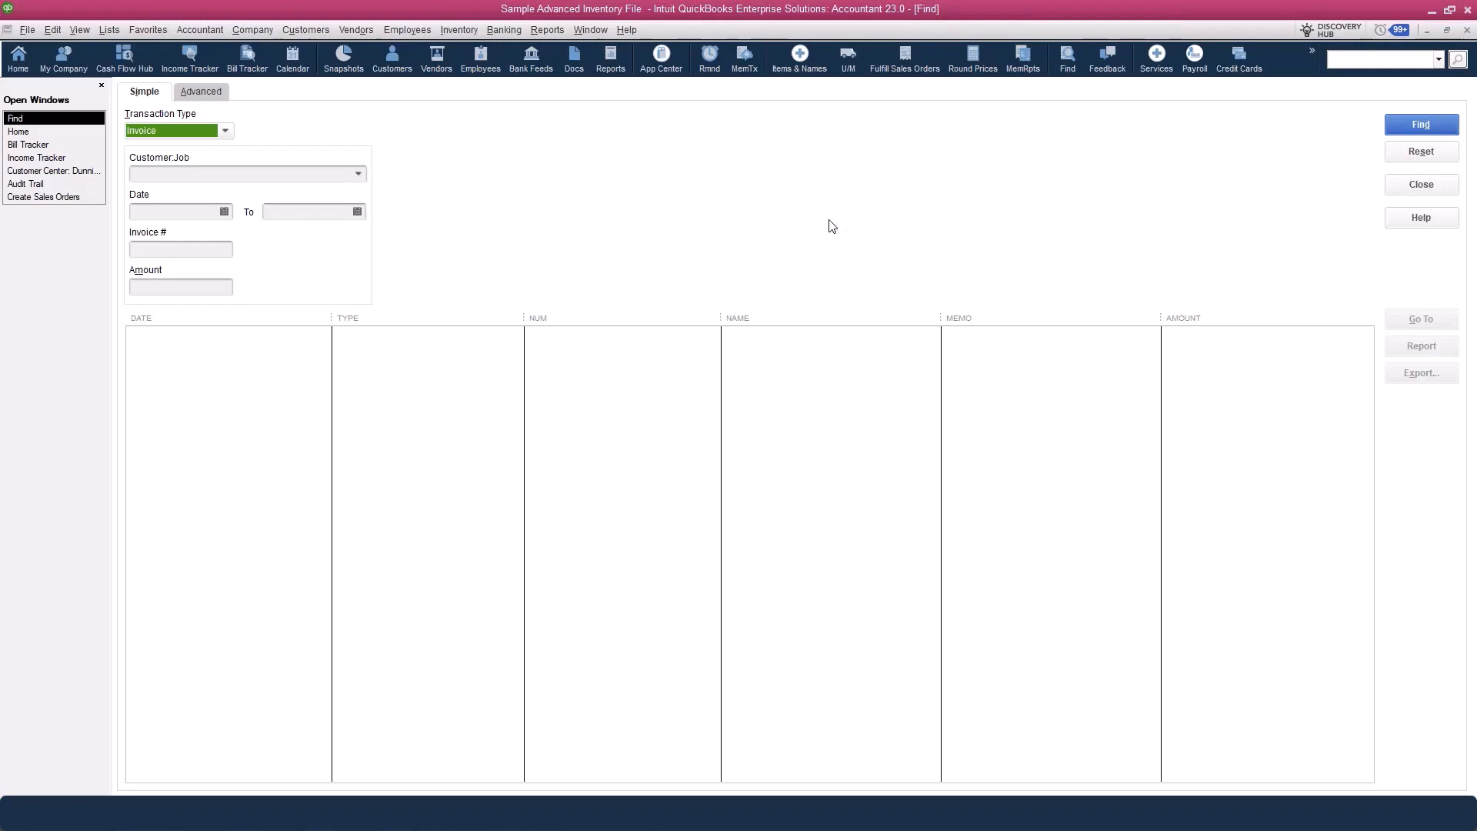
{"action": "left_click", "coordinate": [213, 92]}
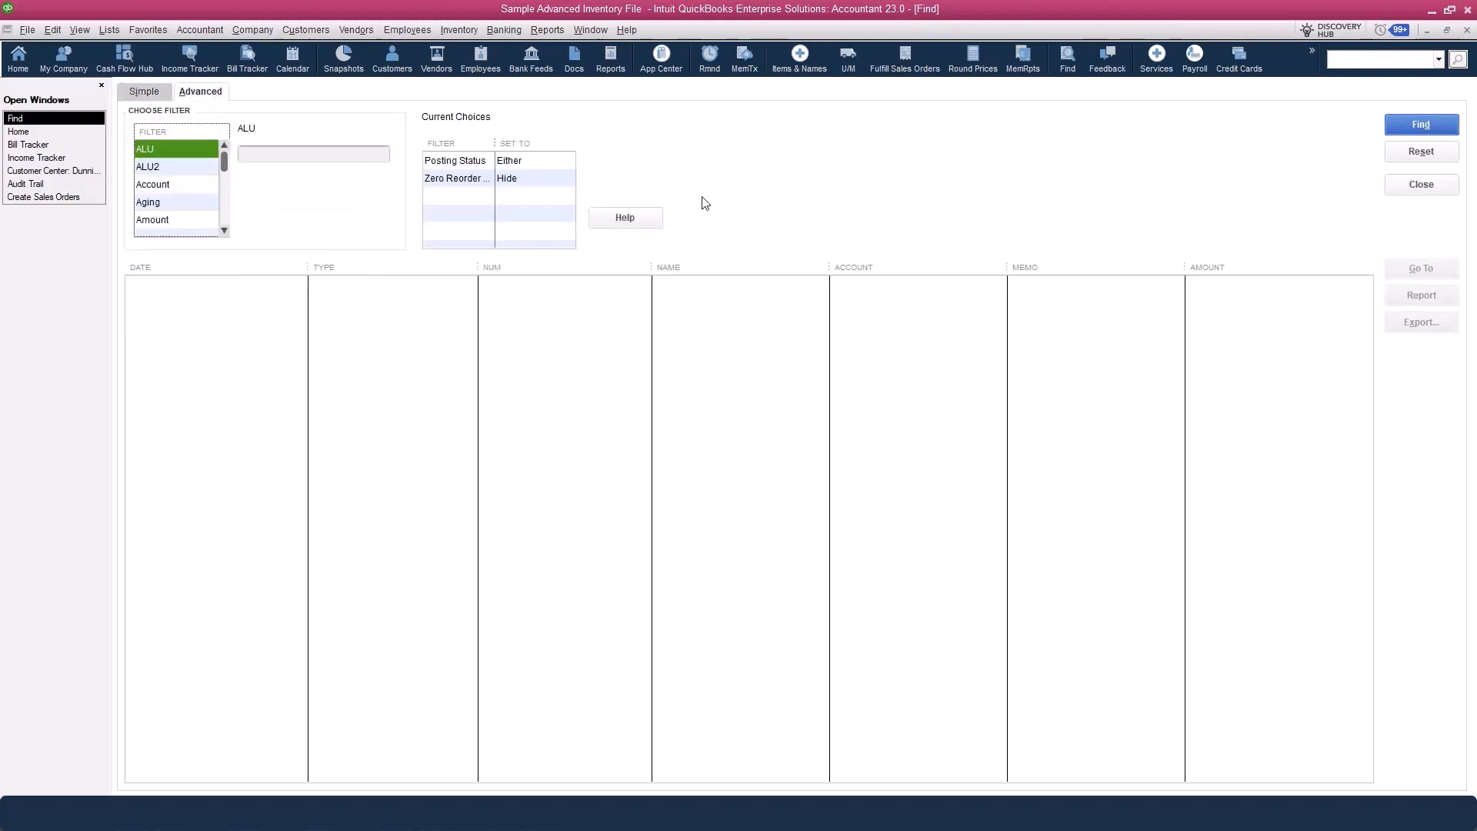
{"action": "left_click", "coordinate": [144, 91]}
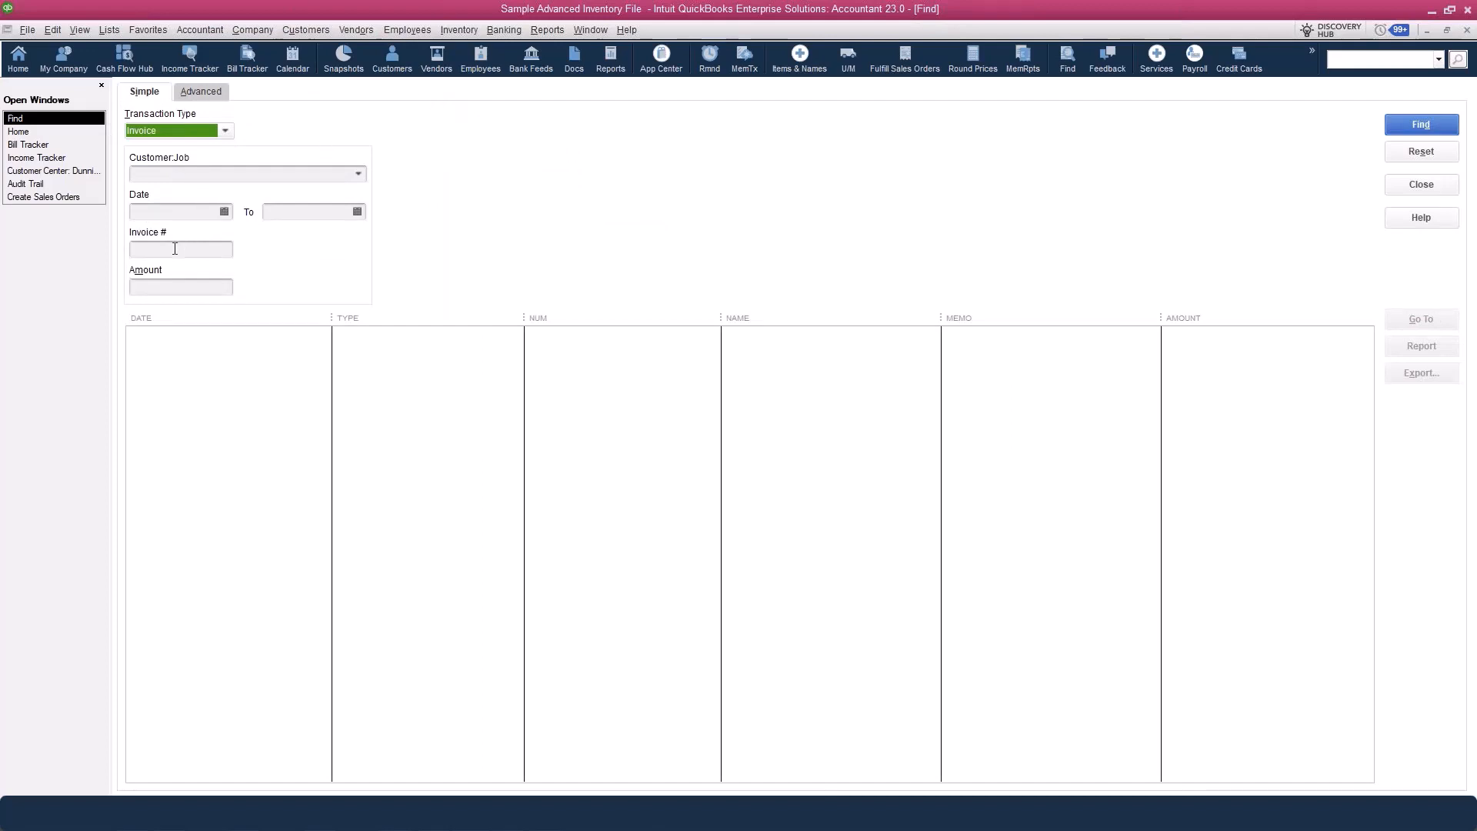
Search for all invoices of customer Dunning's Pool Depot, Inc.
{"action": "left_click", "coordinate": [195, 175]}
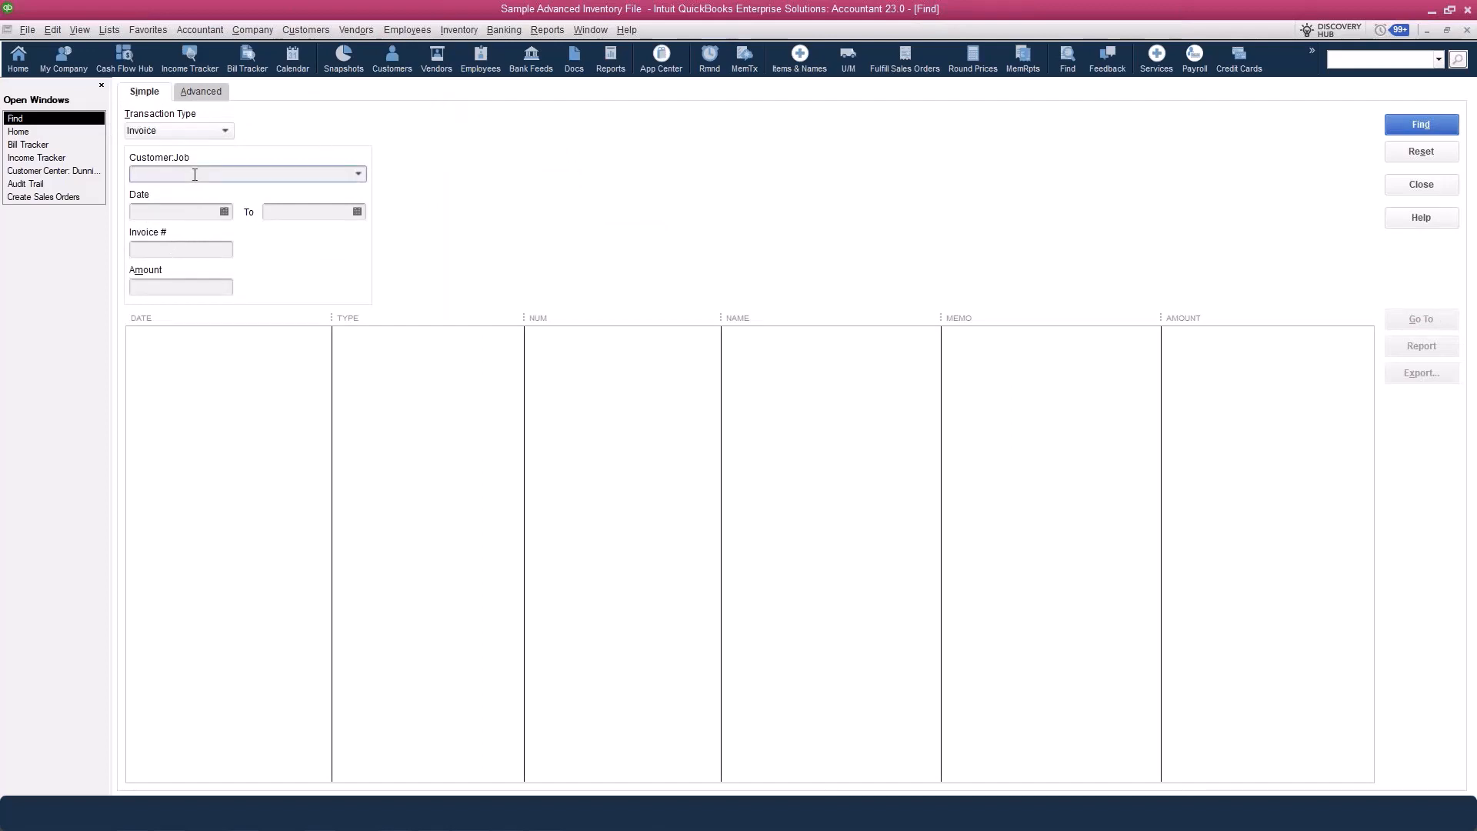
{"action": "type", "text": "Dunning's Pool Depot, Inc."}
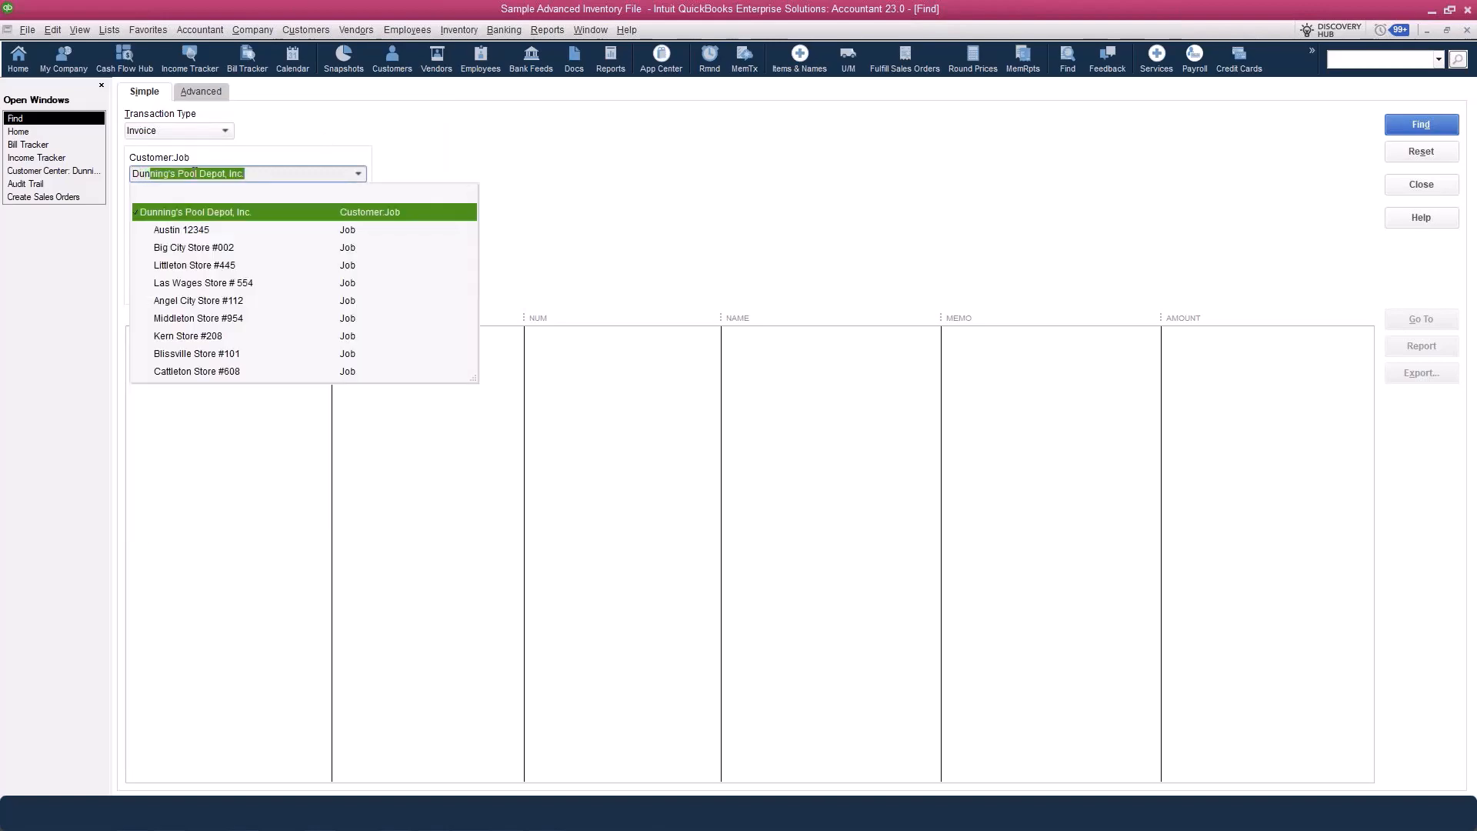
{"action": "left_click", "coordinate": [274, 215]}
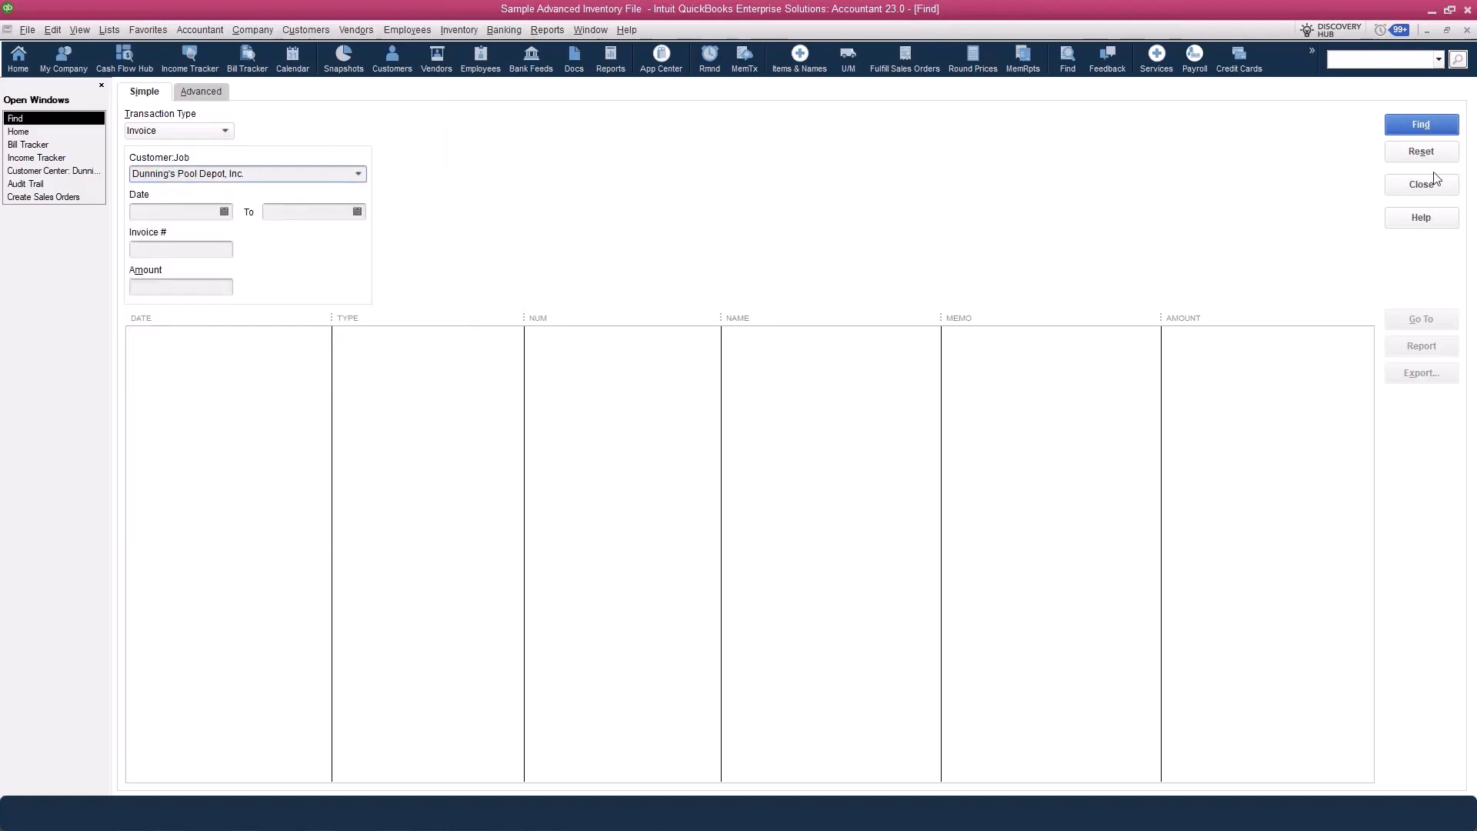
{"action": "left_click", "coordinate": [1420, 124]}
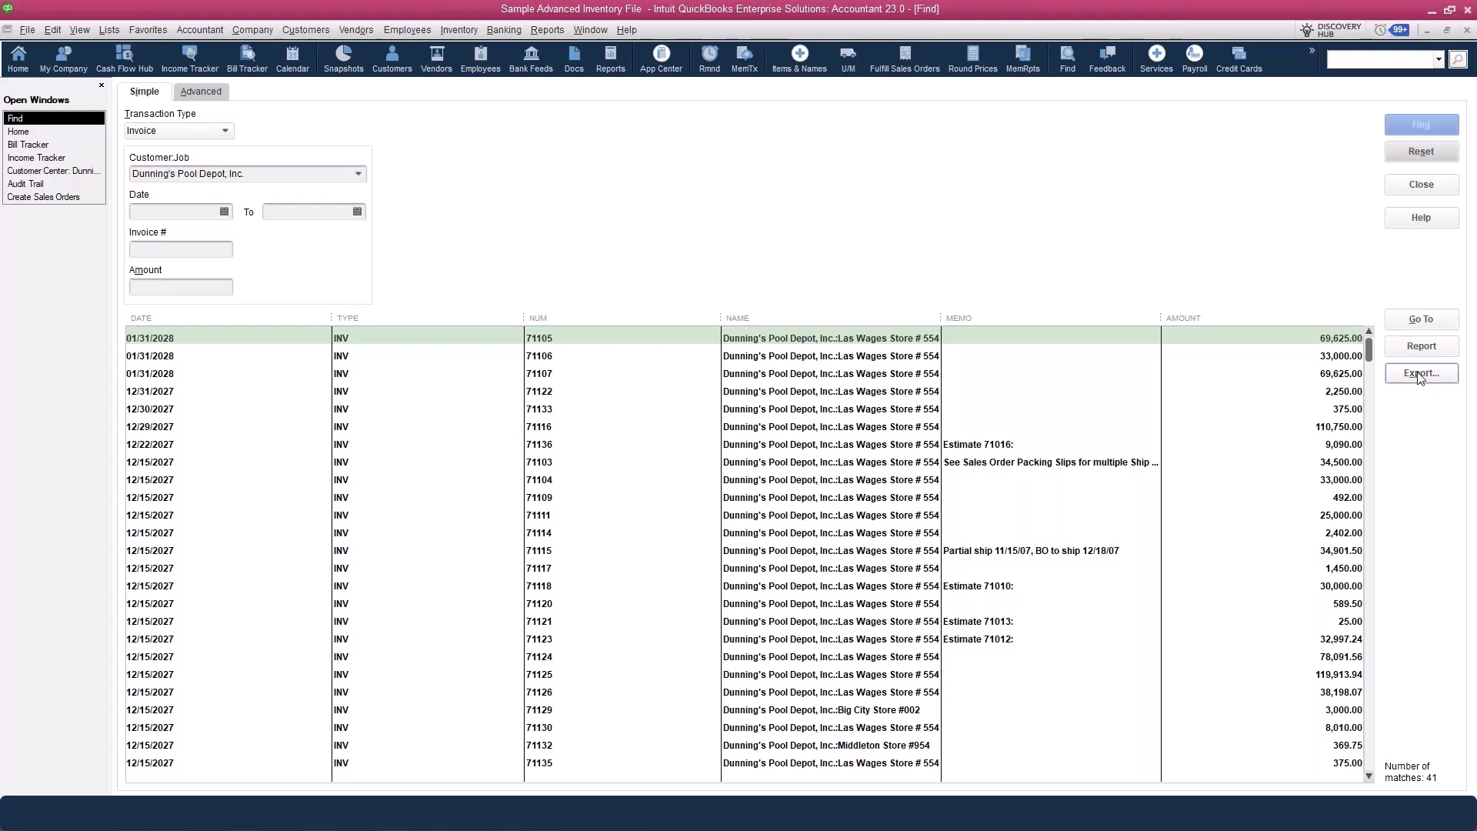
View the third invoice in the results and the sales order linked to its Labor line, closing both again.
{"action": "double_click", "coordinate": [578, 374]}
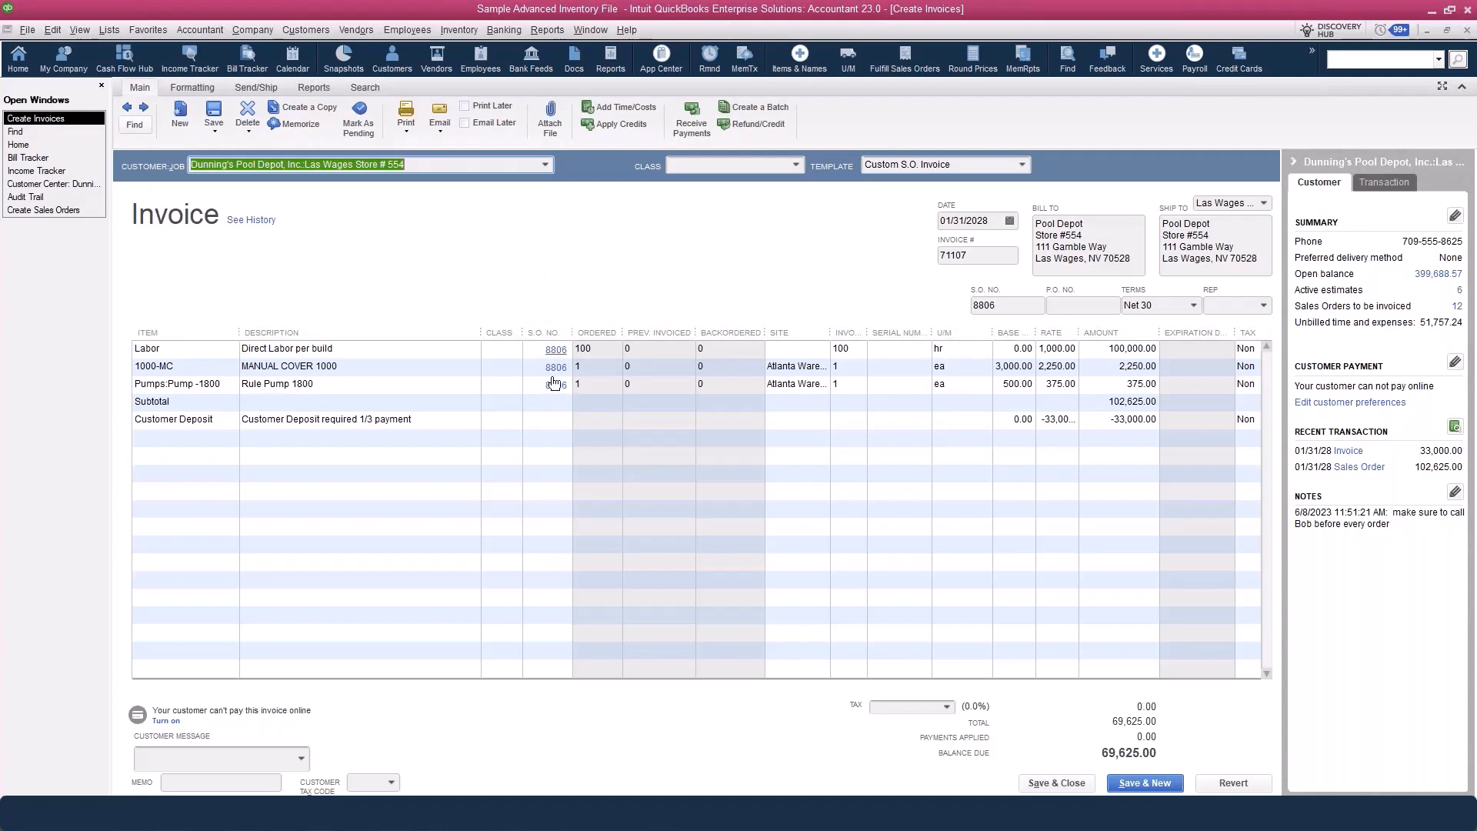
{"action": "left_click", "coordinate": [555, 350]}
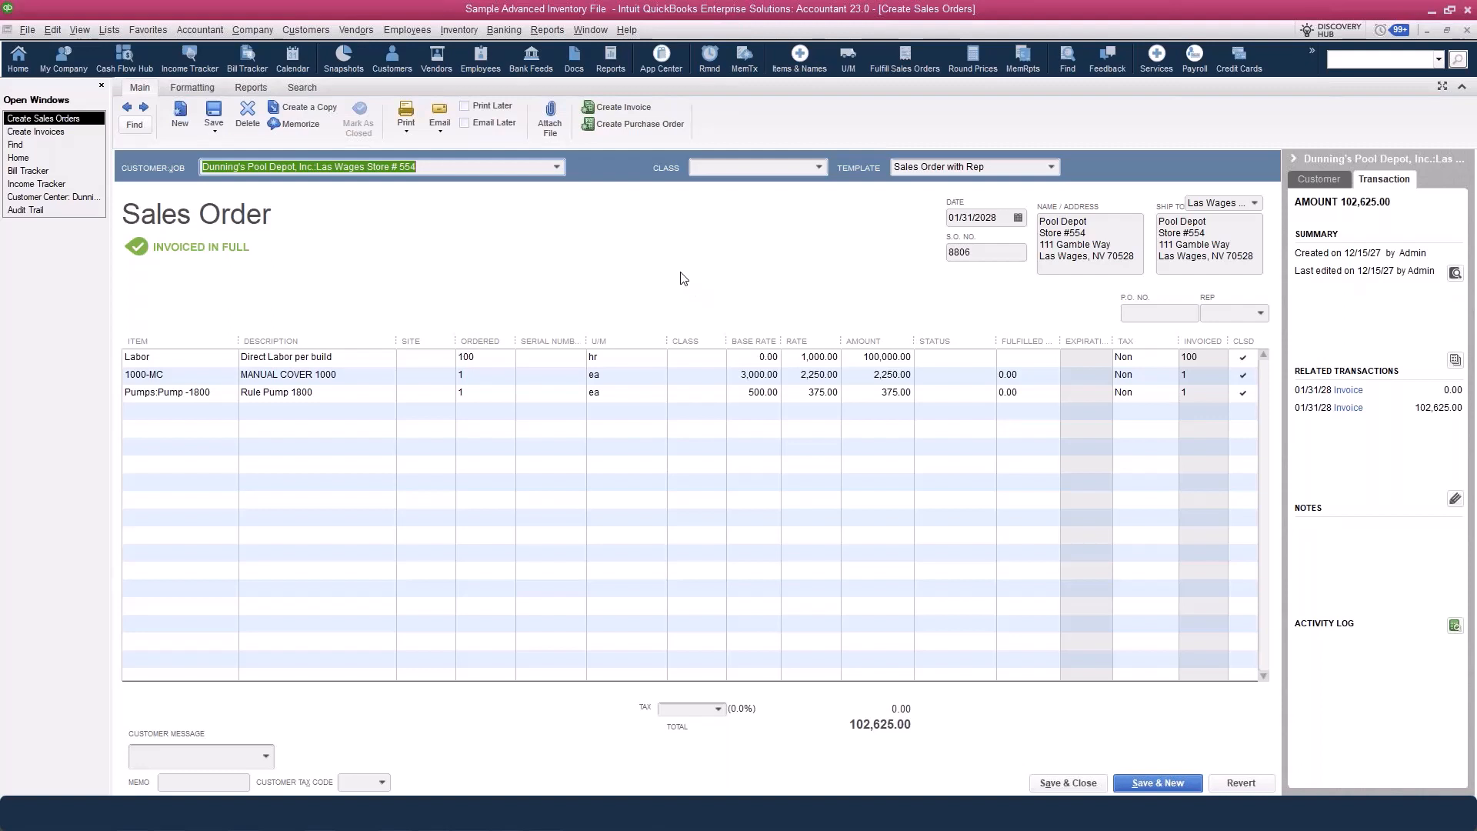
{"action": "key", "text": "Escape"}
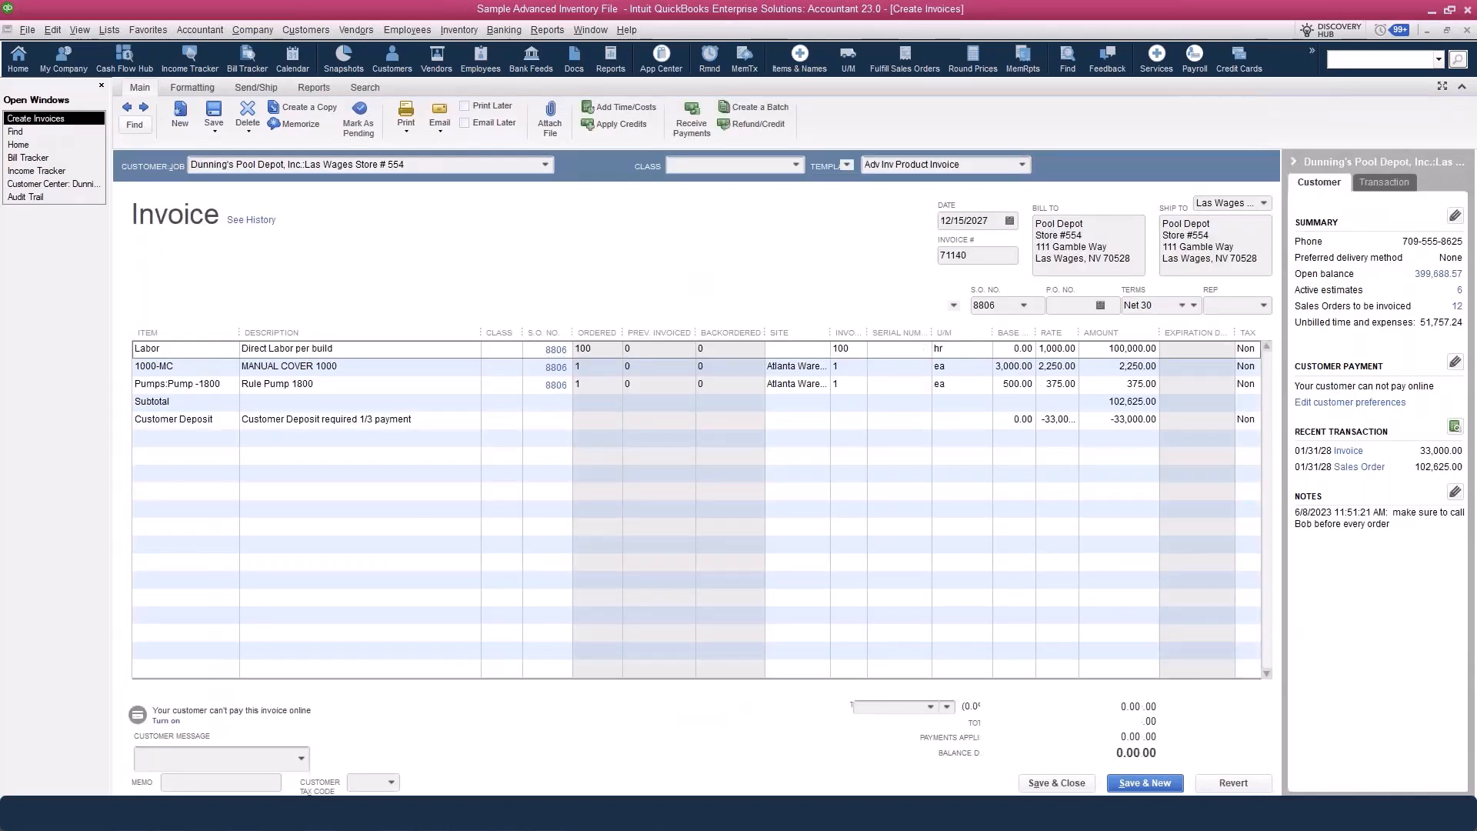
{"action": "key", "text": "Escape"}
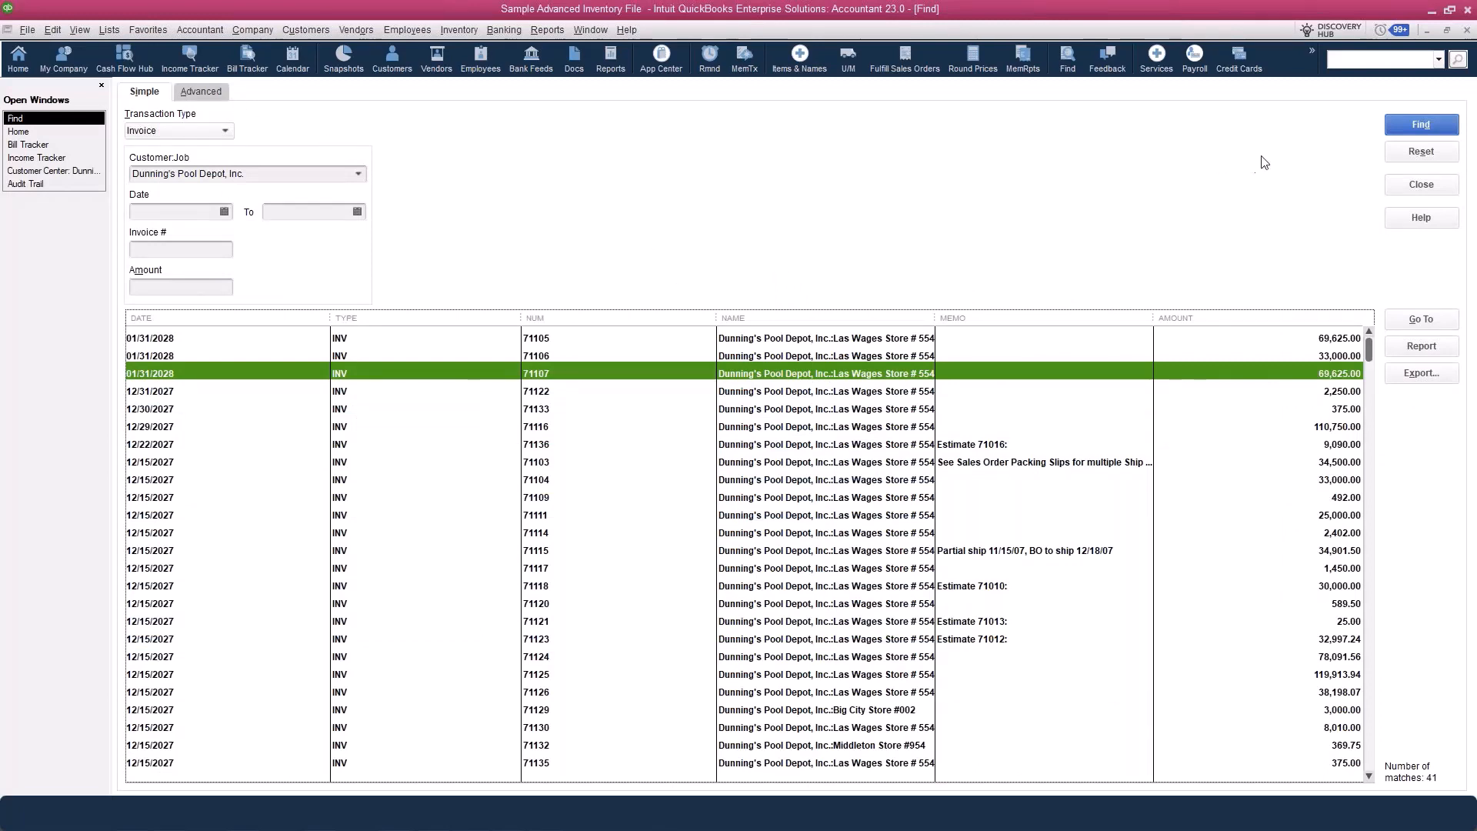
Reset the search, view the searchable transaction types, and show the Advanced search filters.
{"action": "left_click", "coordinate": [1401, 158]}
{"action": "left_click", "coordinate": [223, 130]}
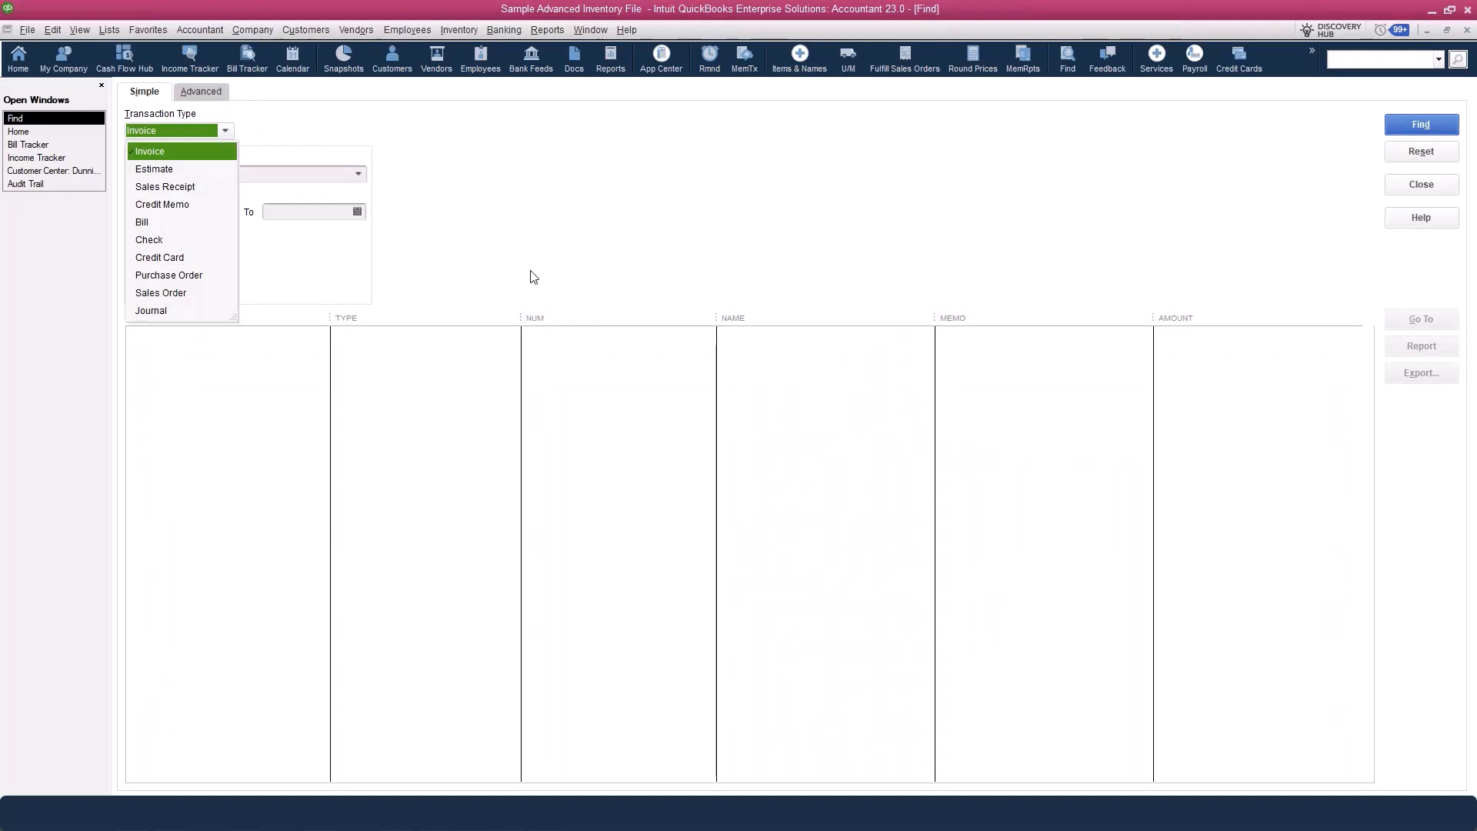
{"action": "left_click", "coordinate": [607, 252]}
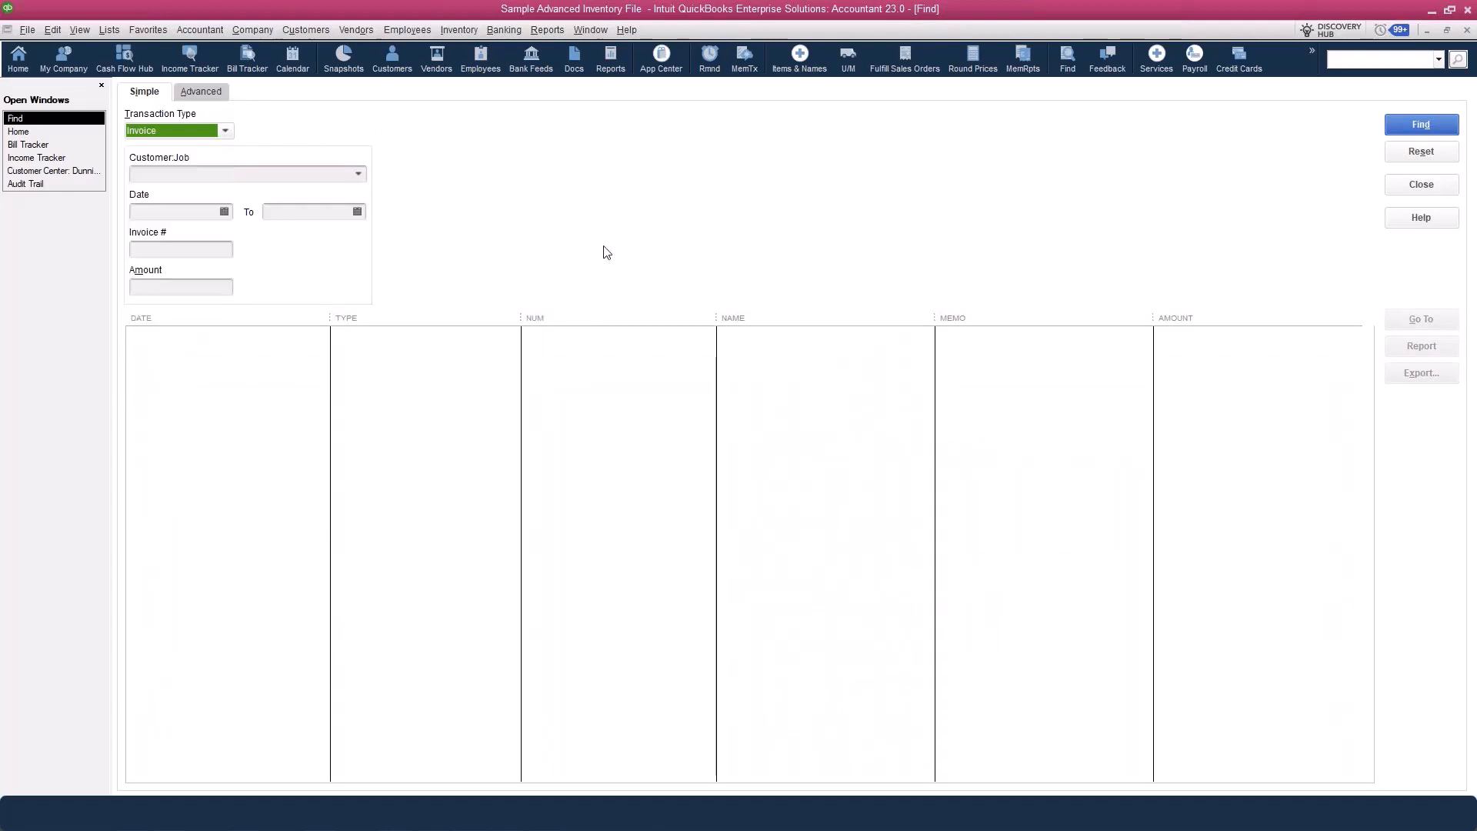
{"action": "left_click", "coordinate": [206, 92]}
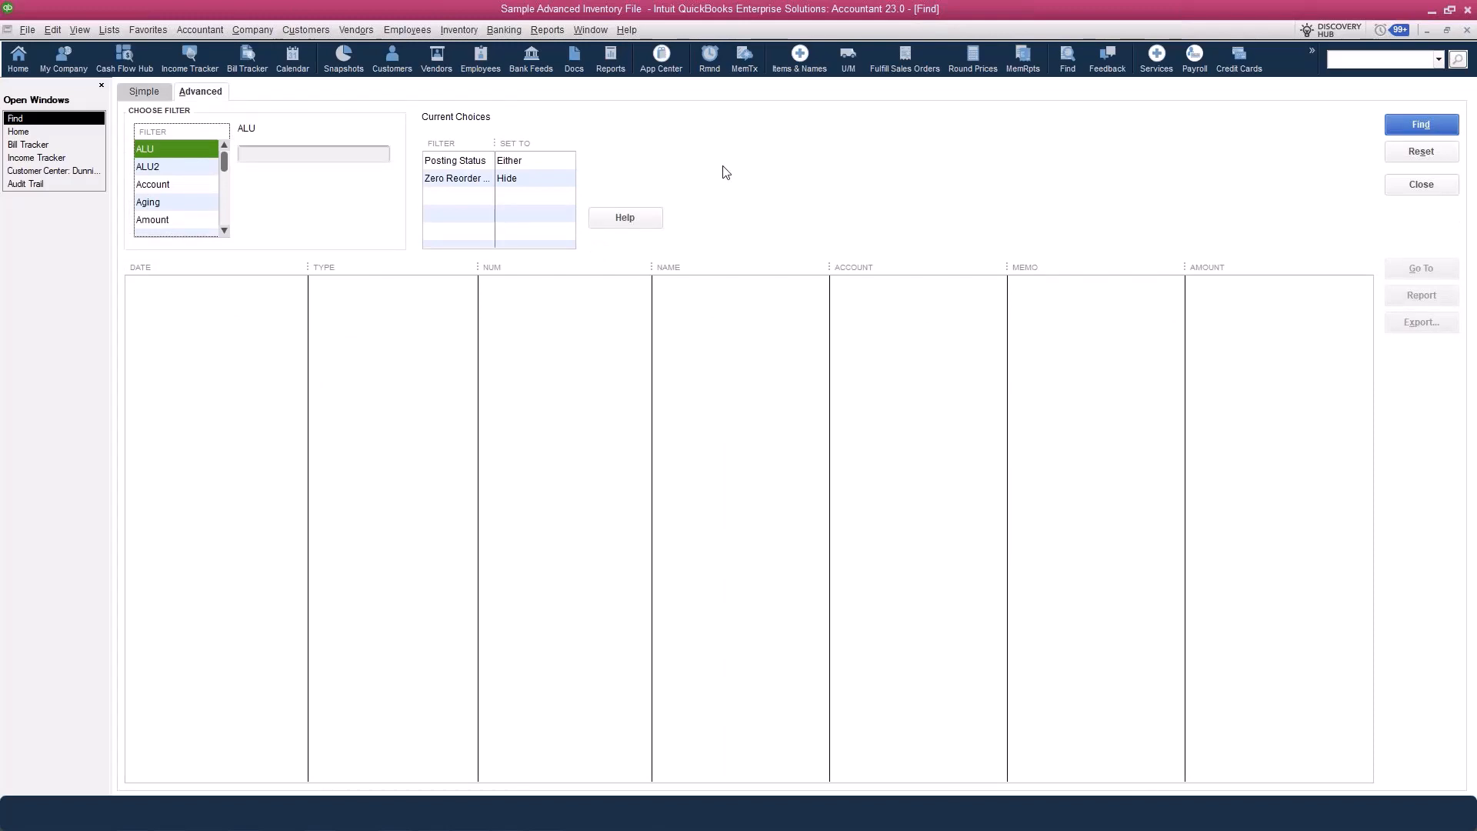
Add an exact-match Amount filter to the Advanced search without entering an amount.
{"action": "left_click", "coordinate": [192, 221]}
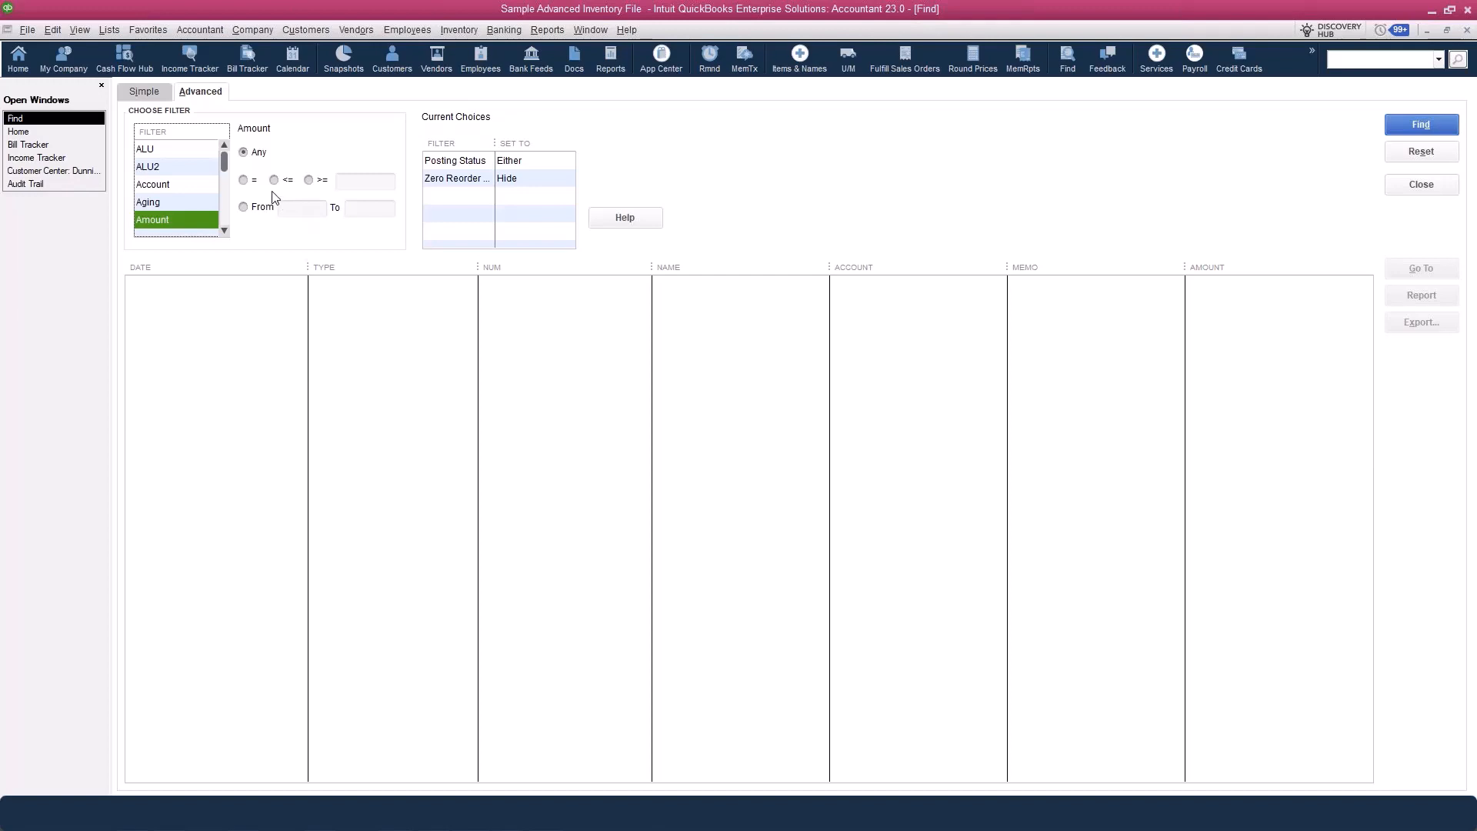
{"action": "left_click", "coordinate": [248, 180]}
{"action": "left_click", "coordinate": [356, 179]}
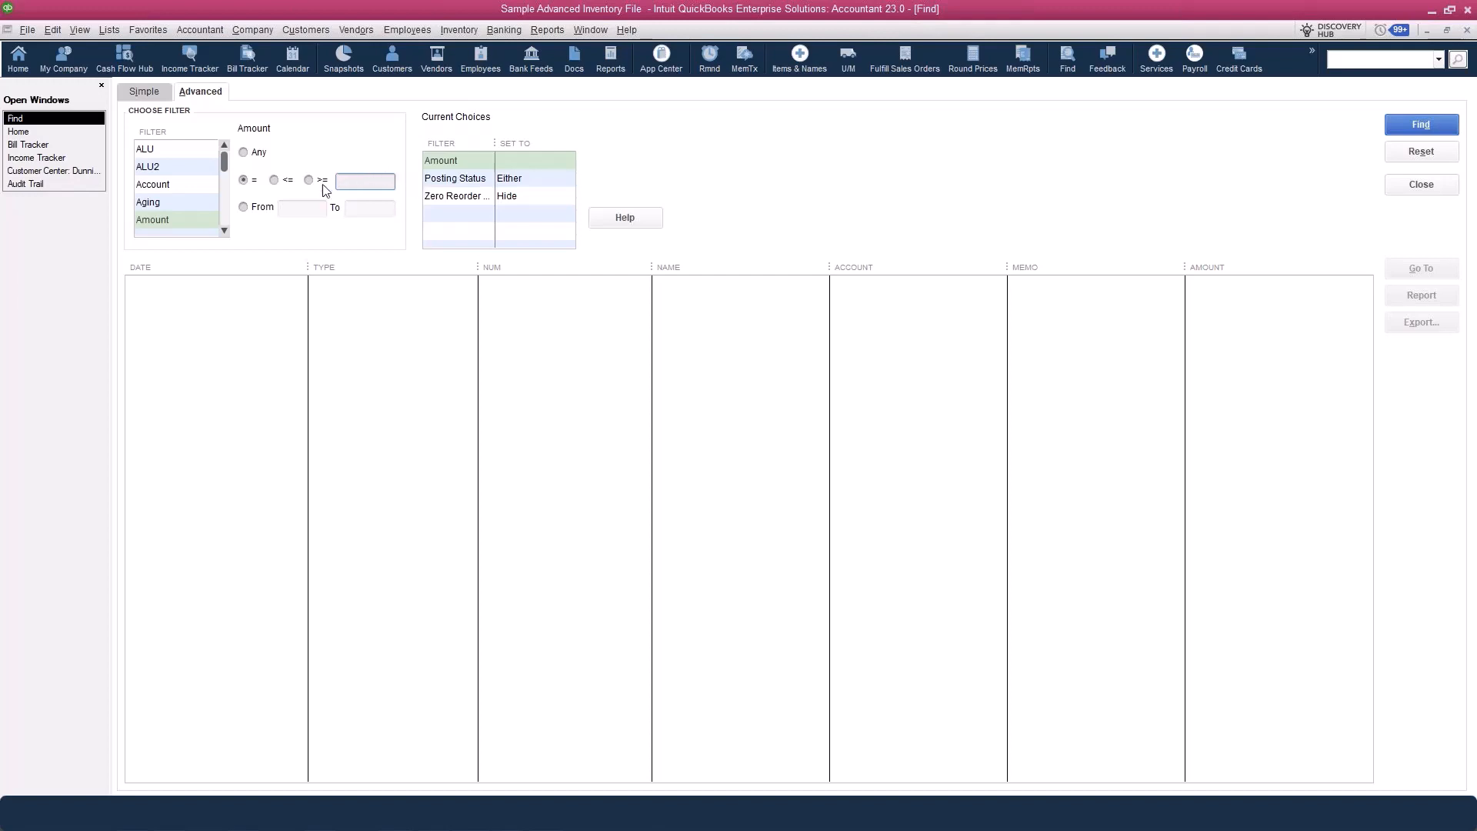
Set the Date filter of the Advanced search to run from 12/01/2027 to 12/15/2027.
{"action": "left_click", "coordinate": [226, 231]}
{"action": "left_click", "coordinate": [225, 230]}
{"action": "left_click", "coordinate": [224, 231]}
{"action": "left_click", "coordinate": [224, 231]}
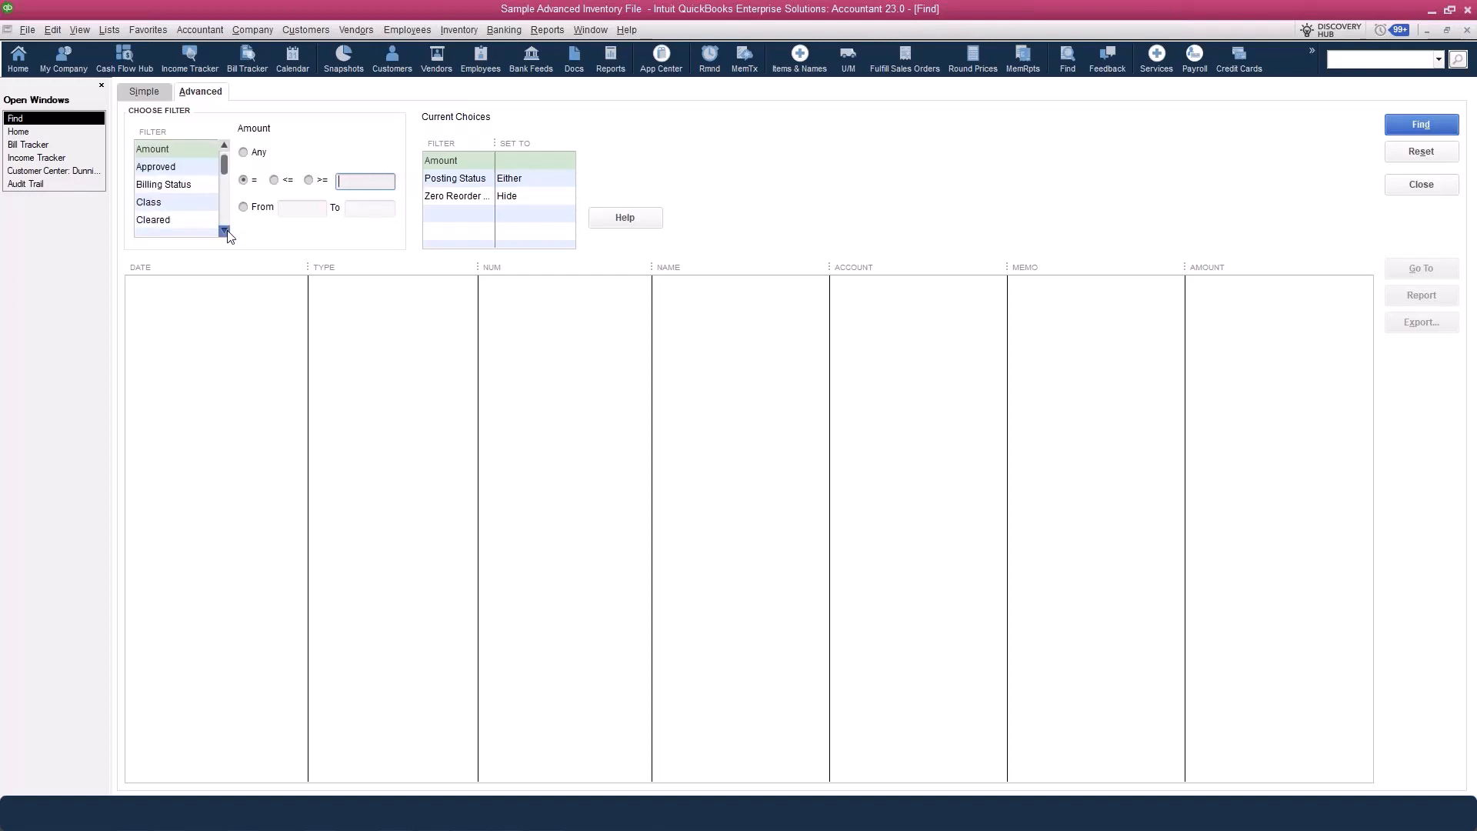
{"action": "left_click", "coordinate": [225, 231]}
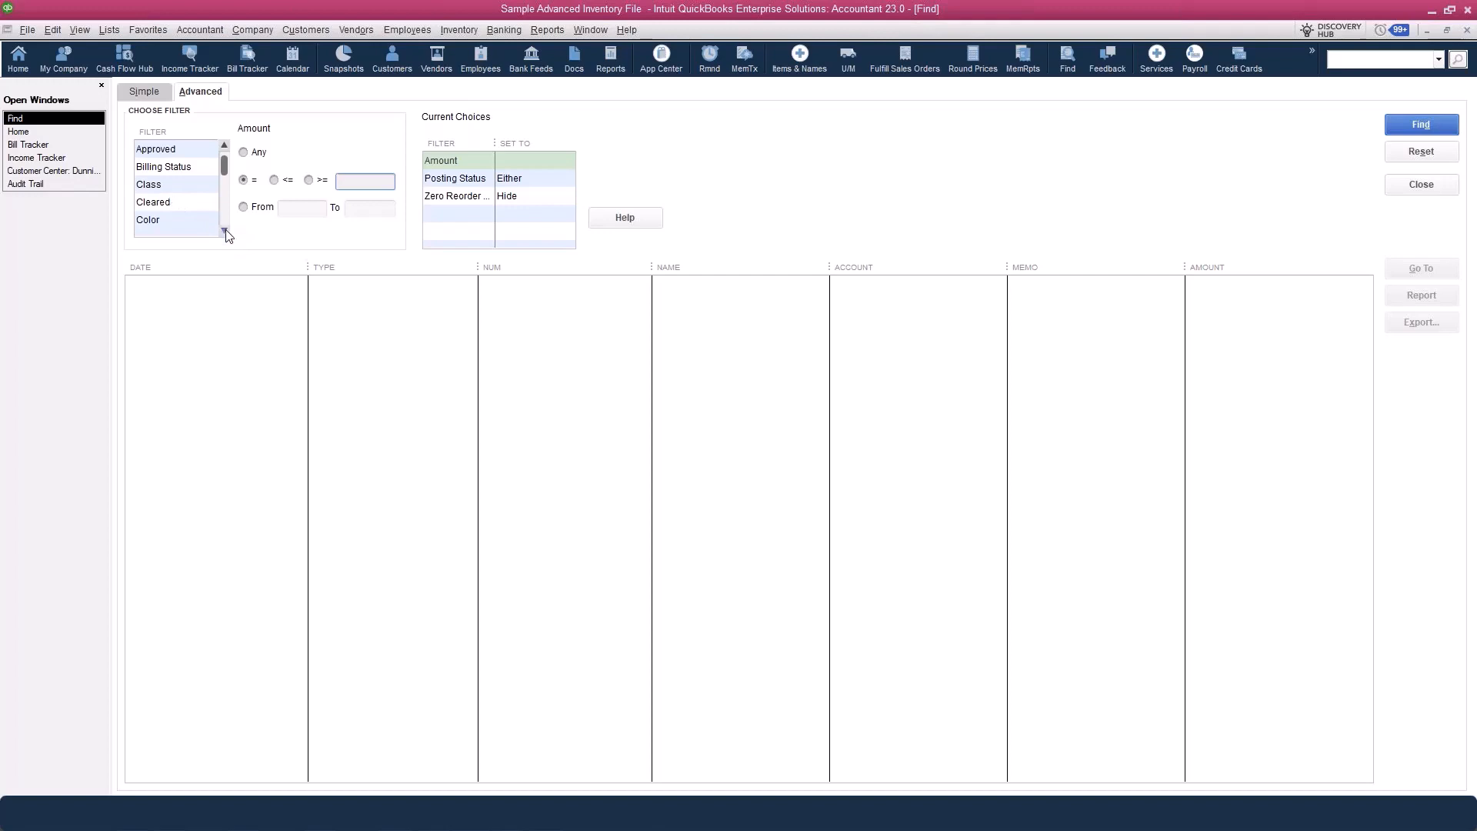
{"action": "left_click", "coordinate": [225, 231]}
{"action": "left_click", "coordinate": [226, 231]}
{"action": "left_click", "coordinate": [226, 230]}
{"action": "left_click", "coordinate": [225, 231]}
{"action": "left_click", "coordinate": [225, 231]}
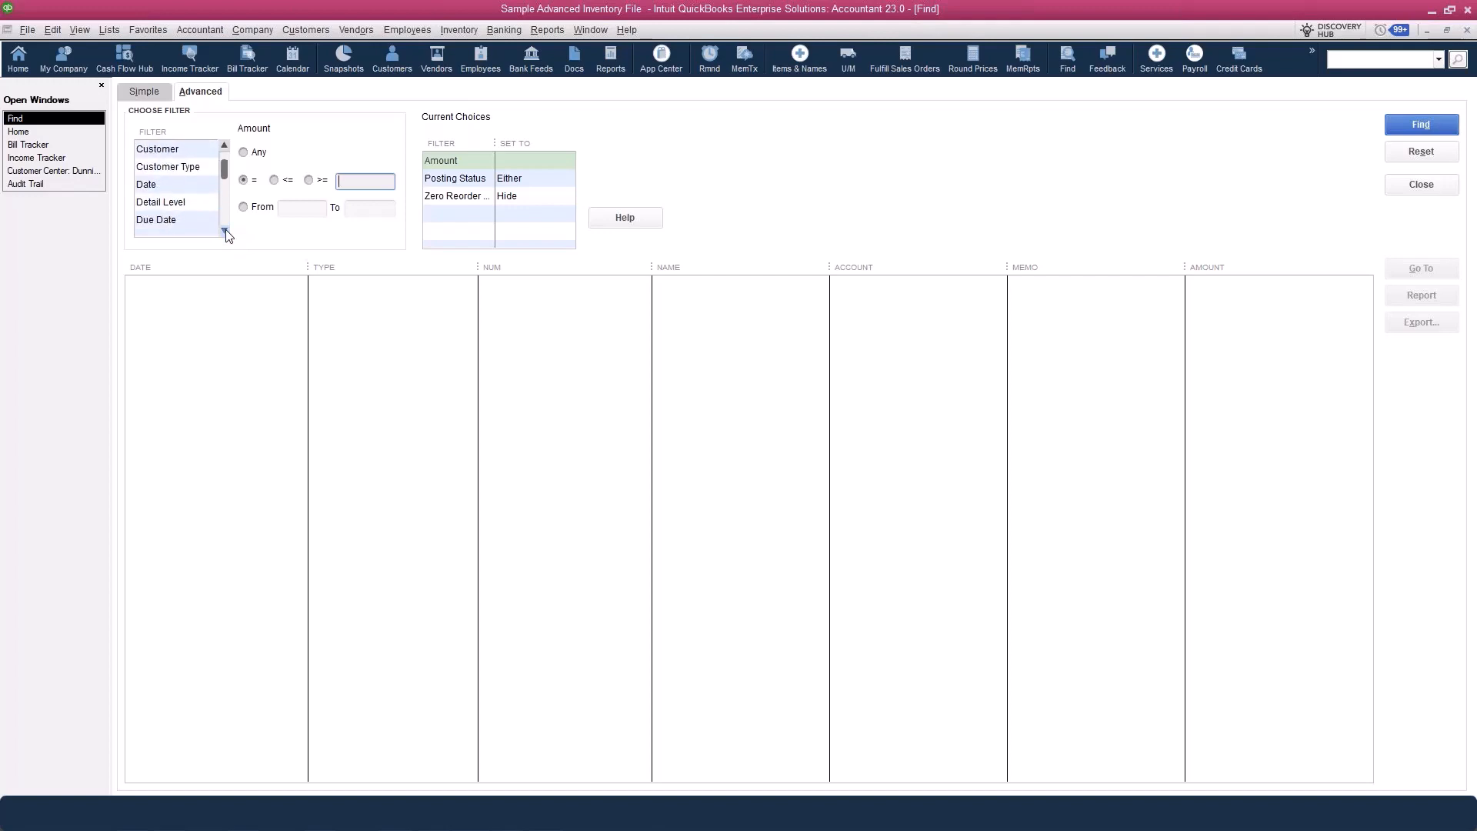
{"action": "left_click", "coordinate": [189, 189]}
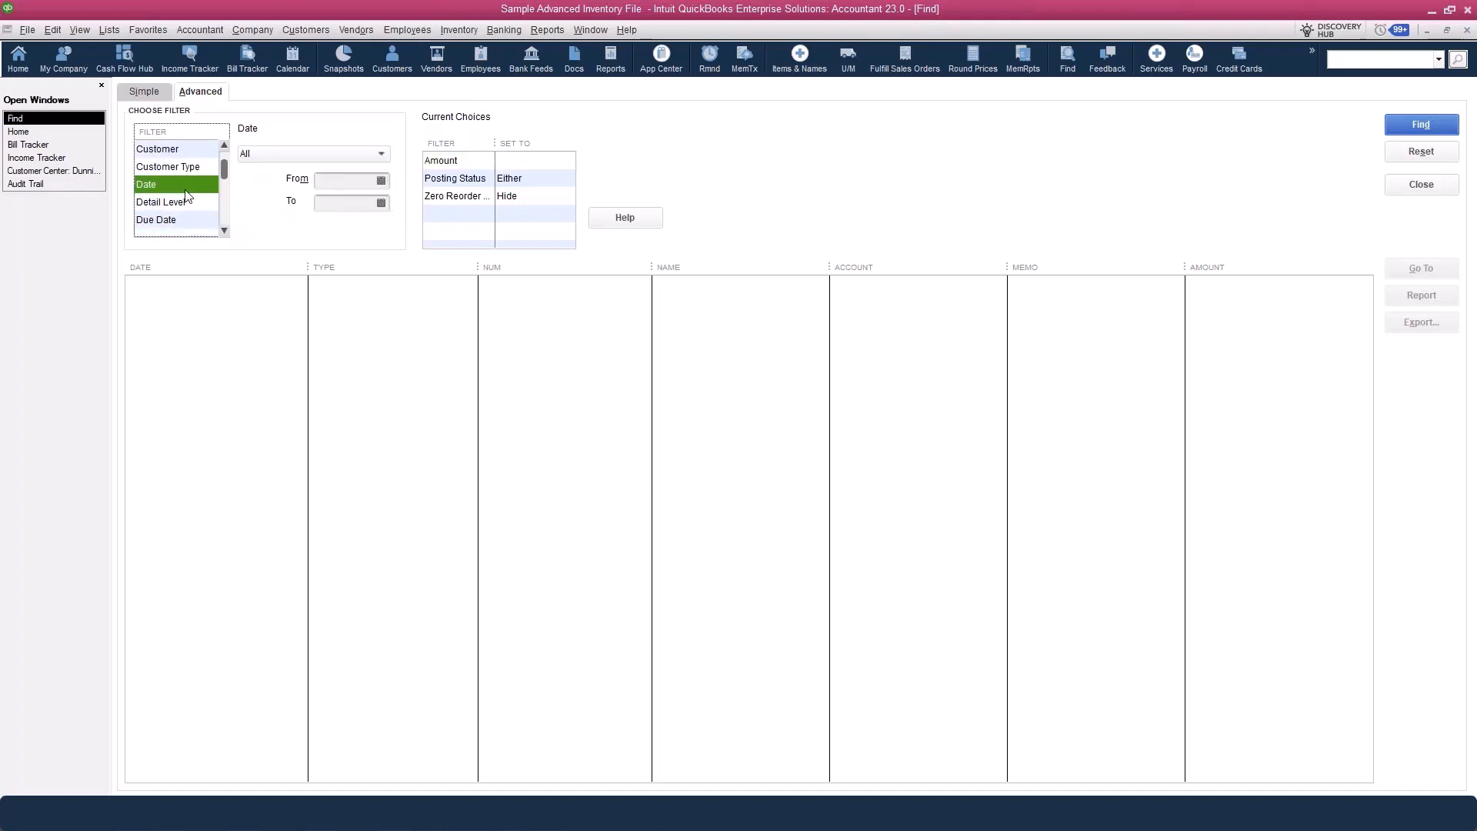
{"action": "left_click", "coordinate": [380, 182]}
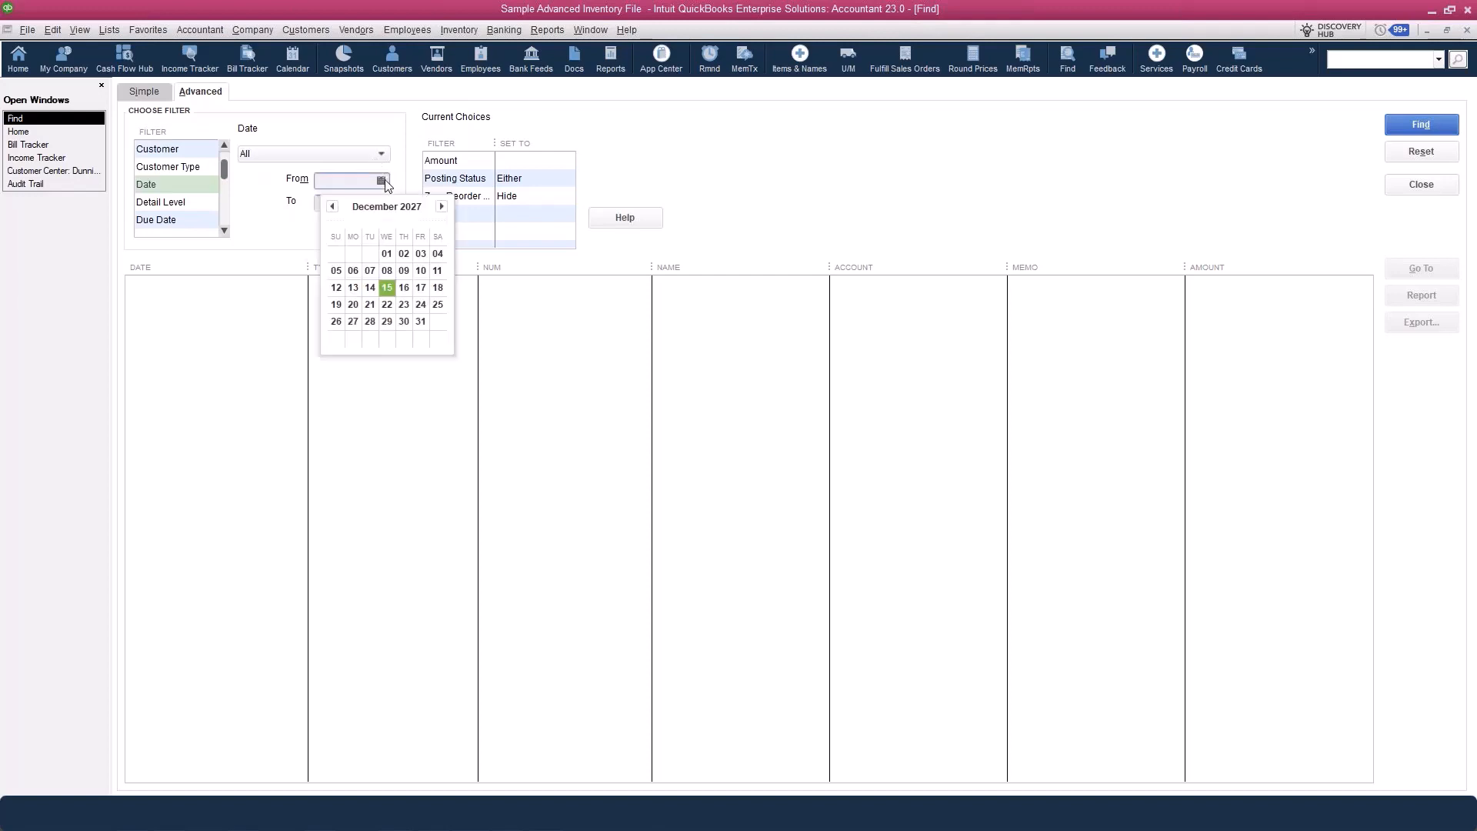
{"action": "left_click", "coordinate": [387, 253]}
{"action": "left_click", "coordinate": [380, 203]}
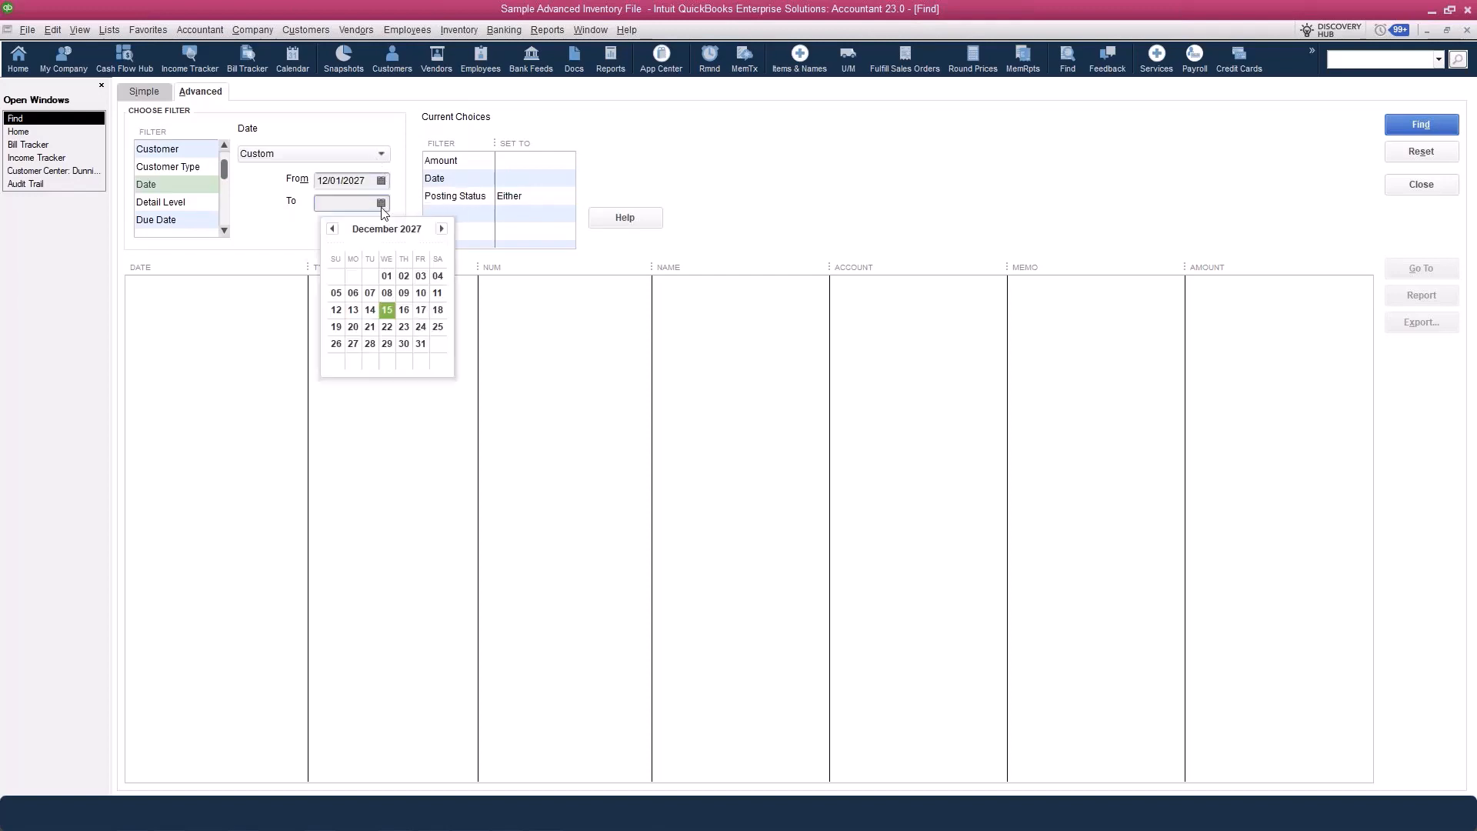
{"action": "left_click", "coordinate": [386, 309]}
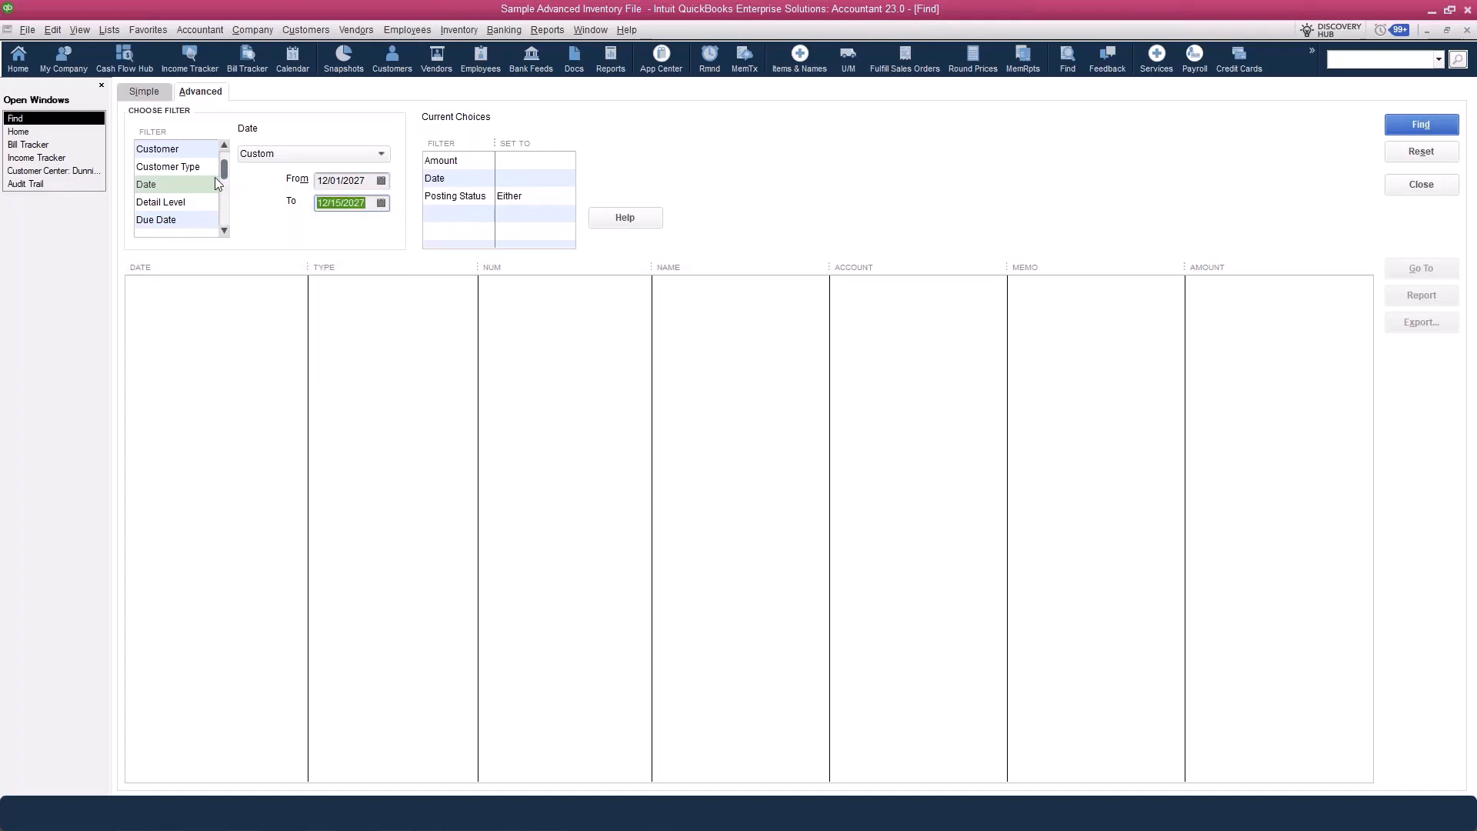
Set the Amount filter to a range from 100.00 to 12,000.00 and run the Advanced search.
{"action": "left_click", "coordinate": [225, 145]}
{"action": "left_click", "coordinate": [225, 145]}
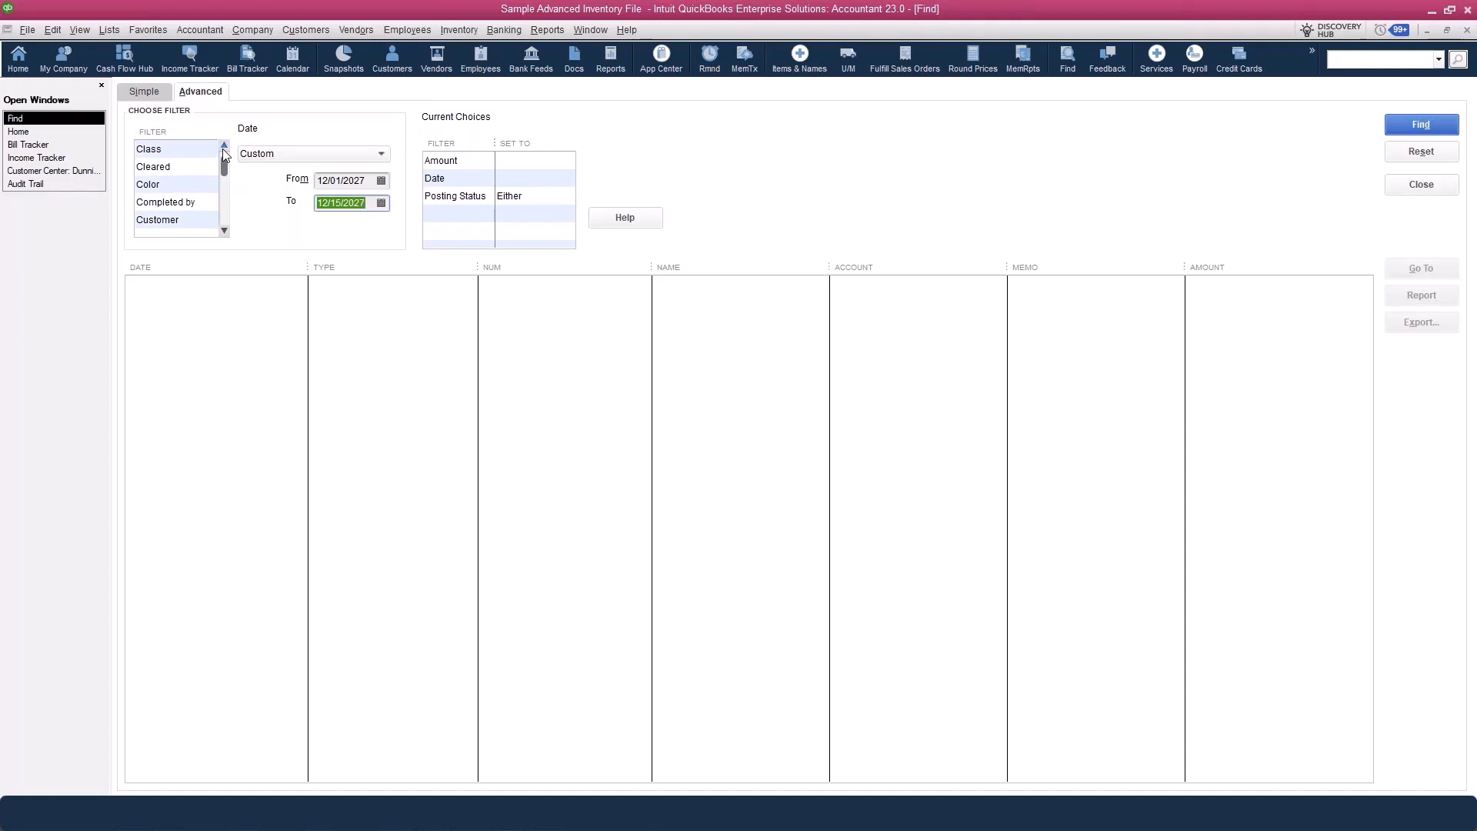
{"action": "left_click", "coordinate": [225, 145]}
{"action": "left_click", "coordinate": [225, 145]}
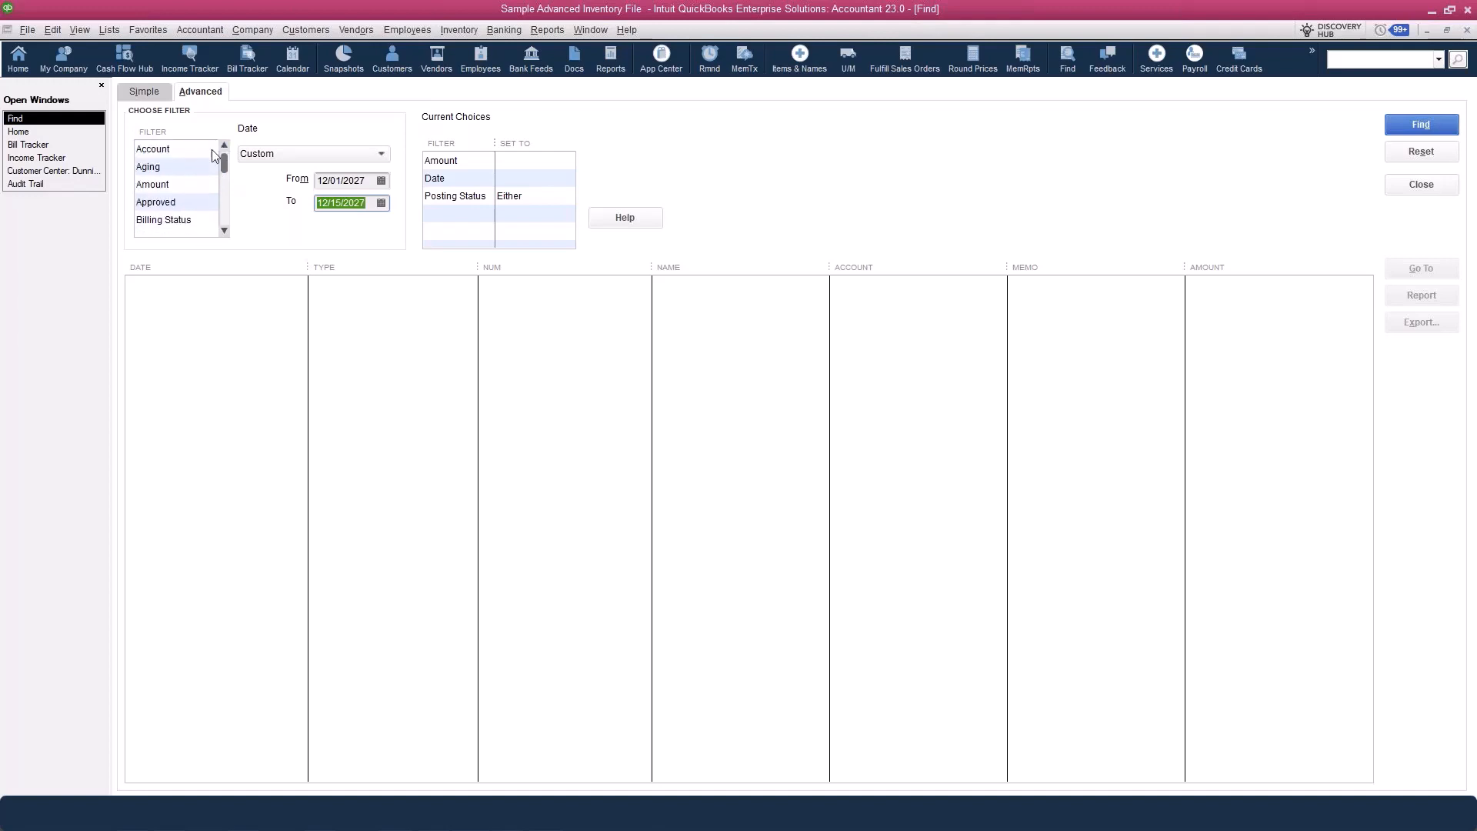
{"action": "left_click", "coordinate": [184, 189]}
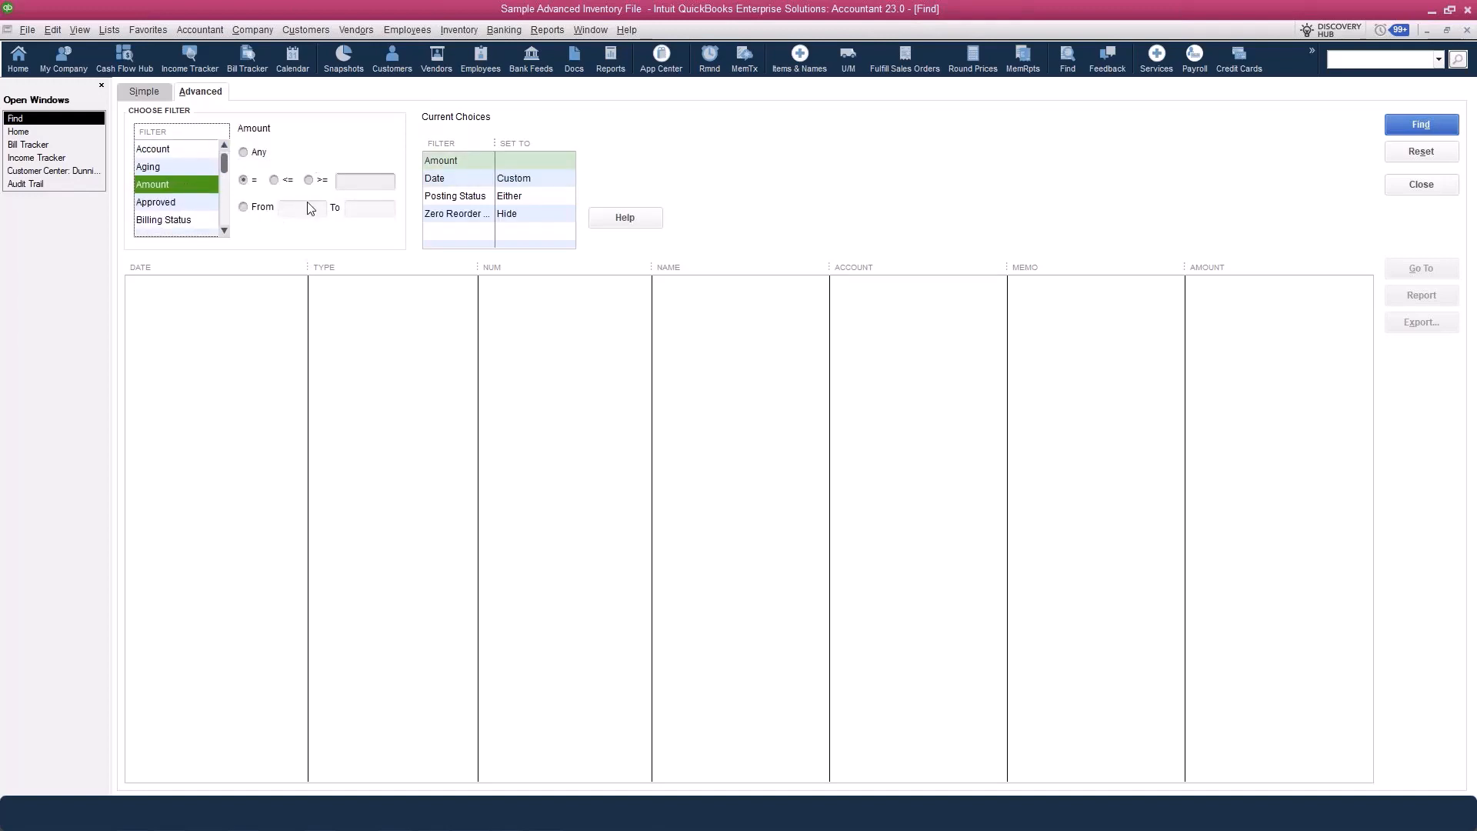
{"action": "left_click", "coordinate": [261, 206]}
{"action": "left_click", "coordinate": [286, 207]}
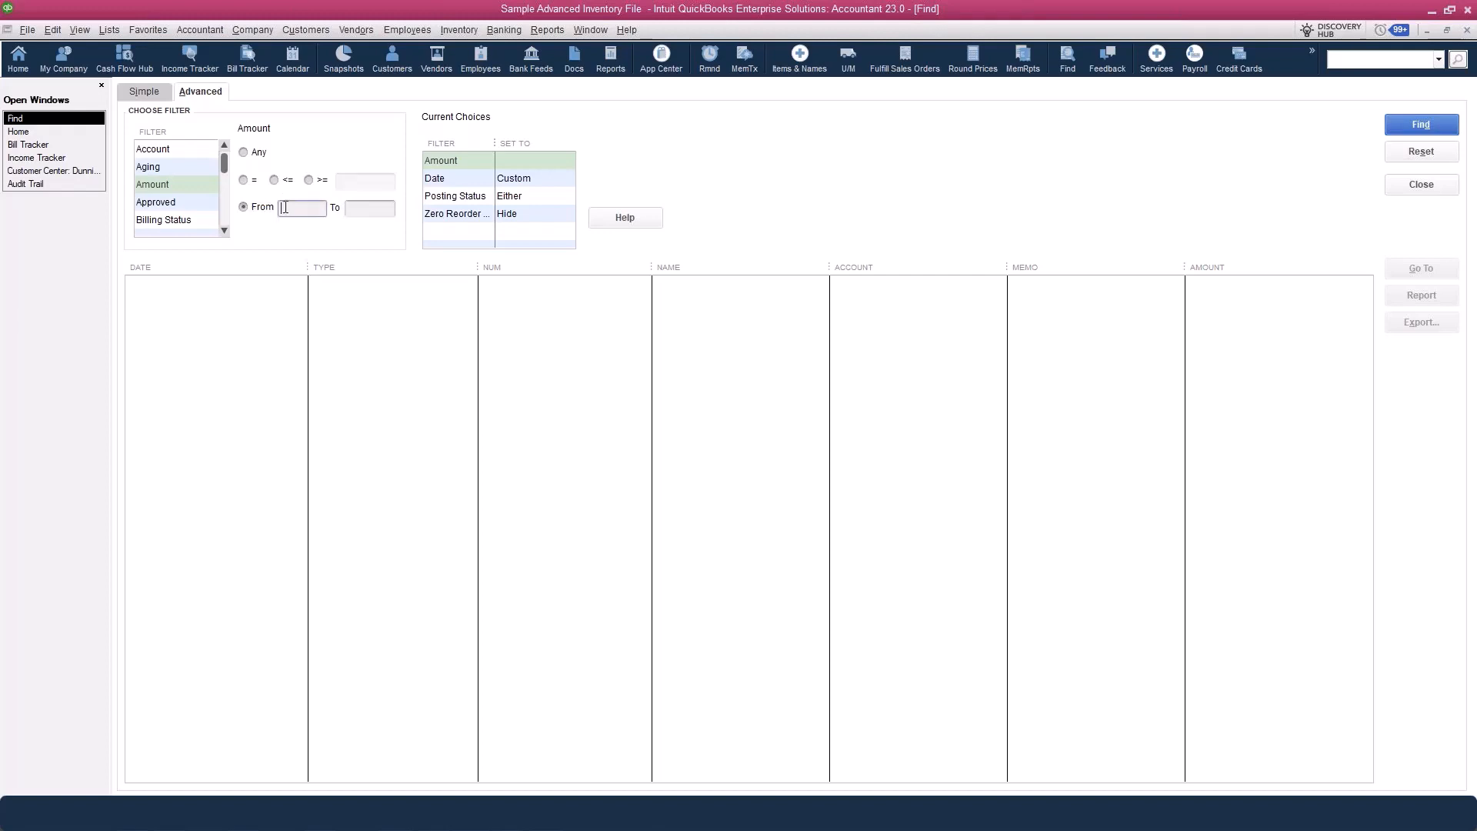
{"action": "type", "text": "100.00"}
{"action": "key", "text": "Tab"}
{"action": "type", "text": "12,000.00"}
{"action": "key", "text": "Tab"}
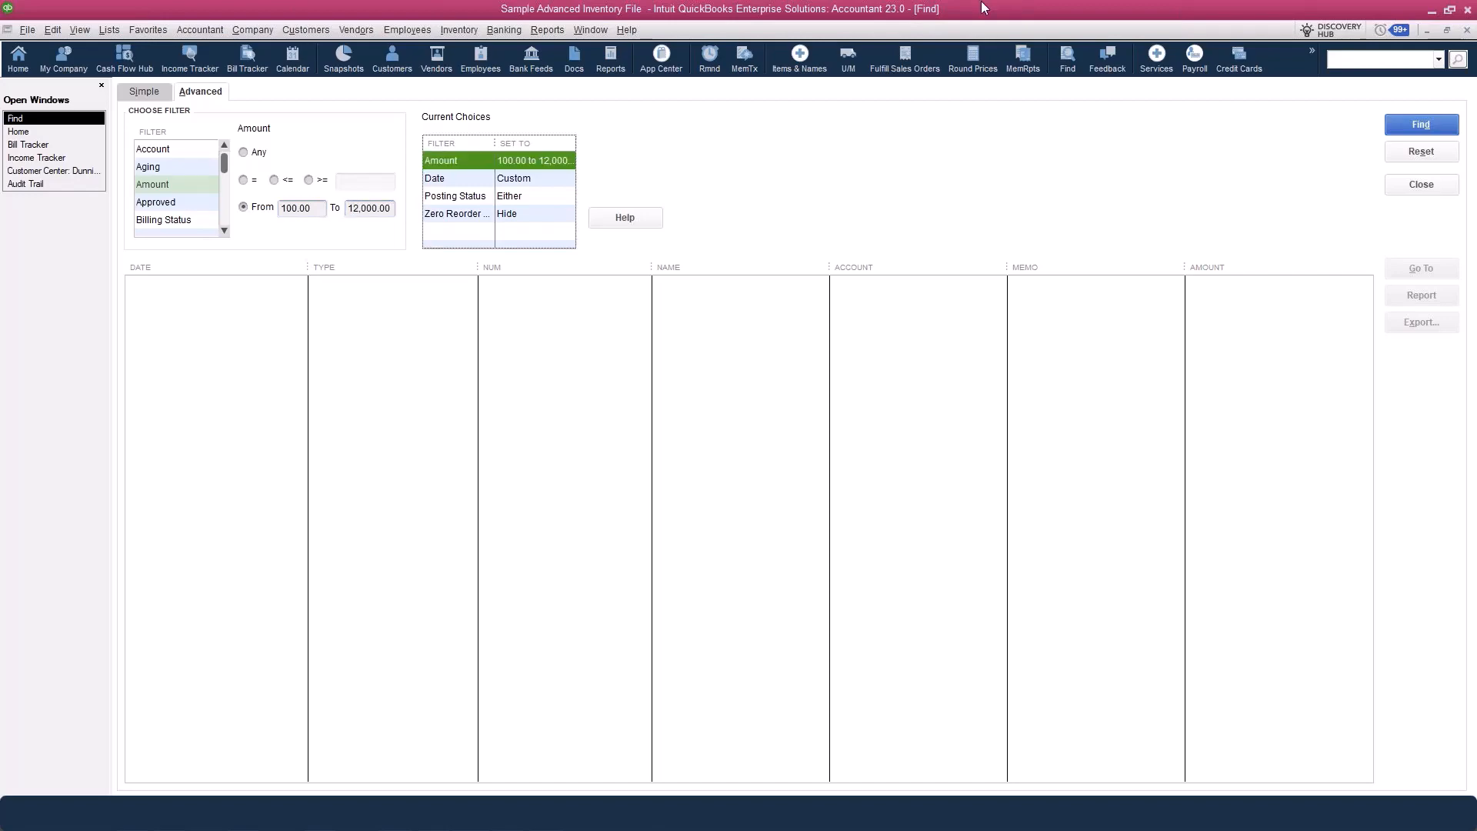
{"action": "left_click", "coordinate": [1428, 126]}
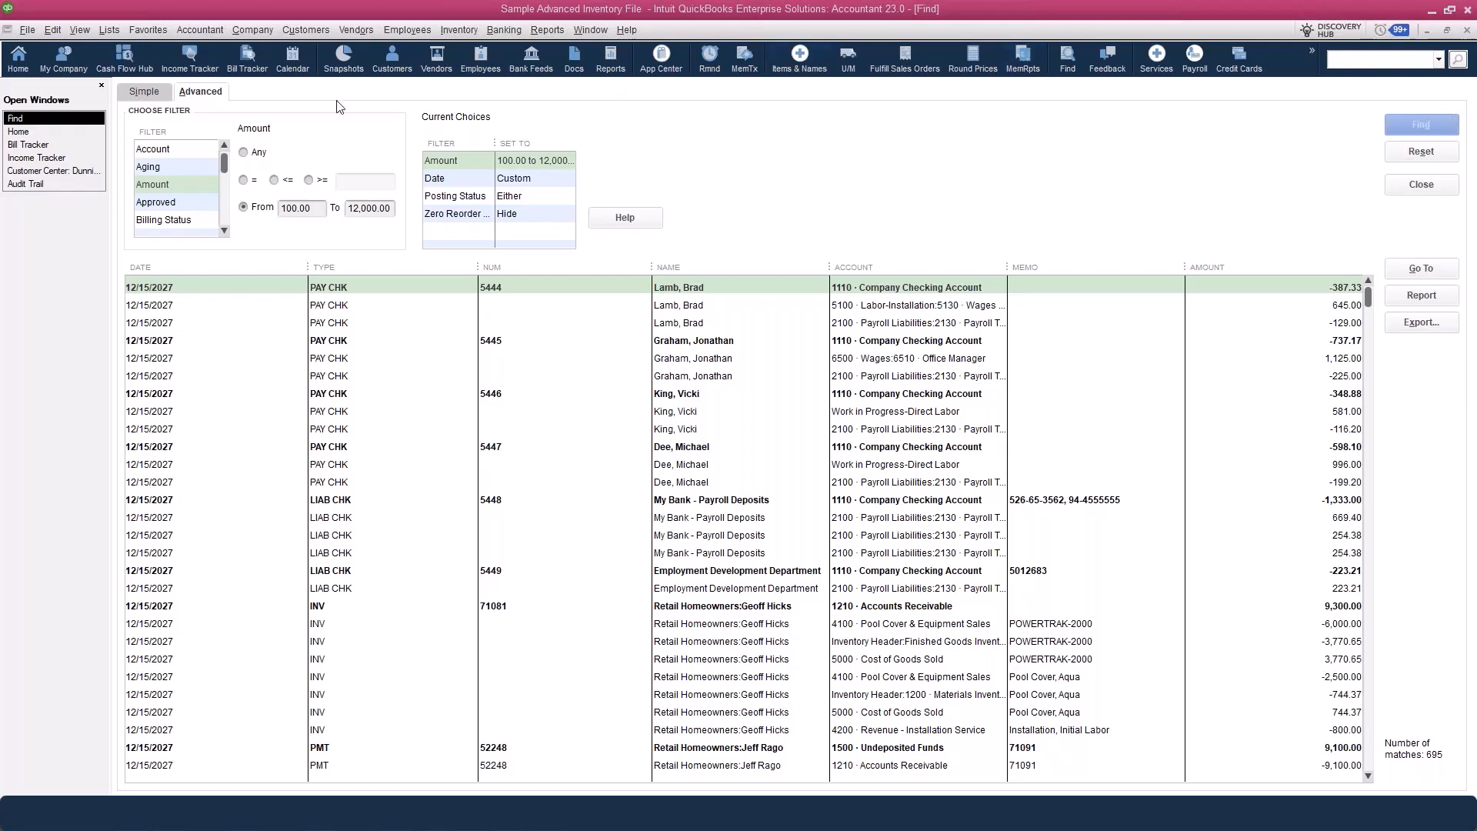
Open a blank check from the home page and widen the Amount column of its expense lines, closing the form without entering anything.
{"action": "left_click", "coordinate": [88, 133]}
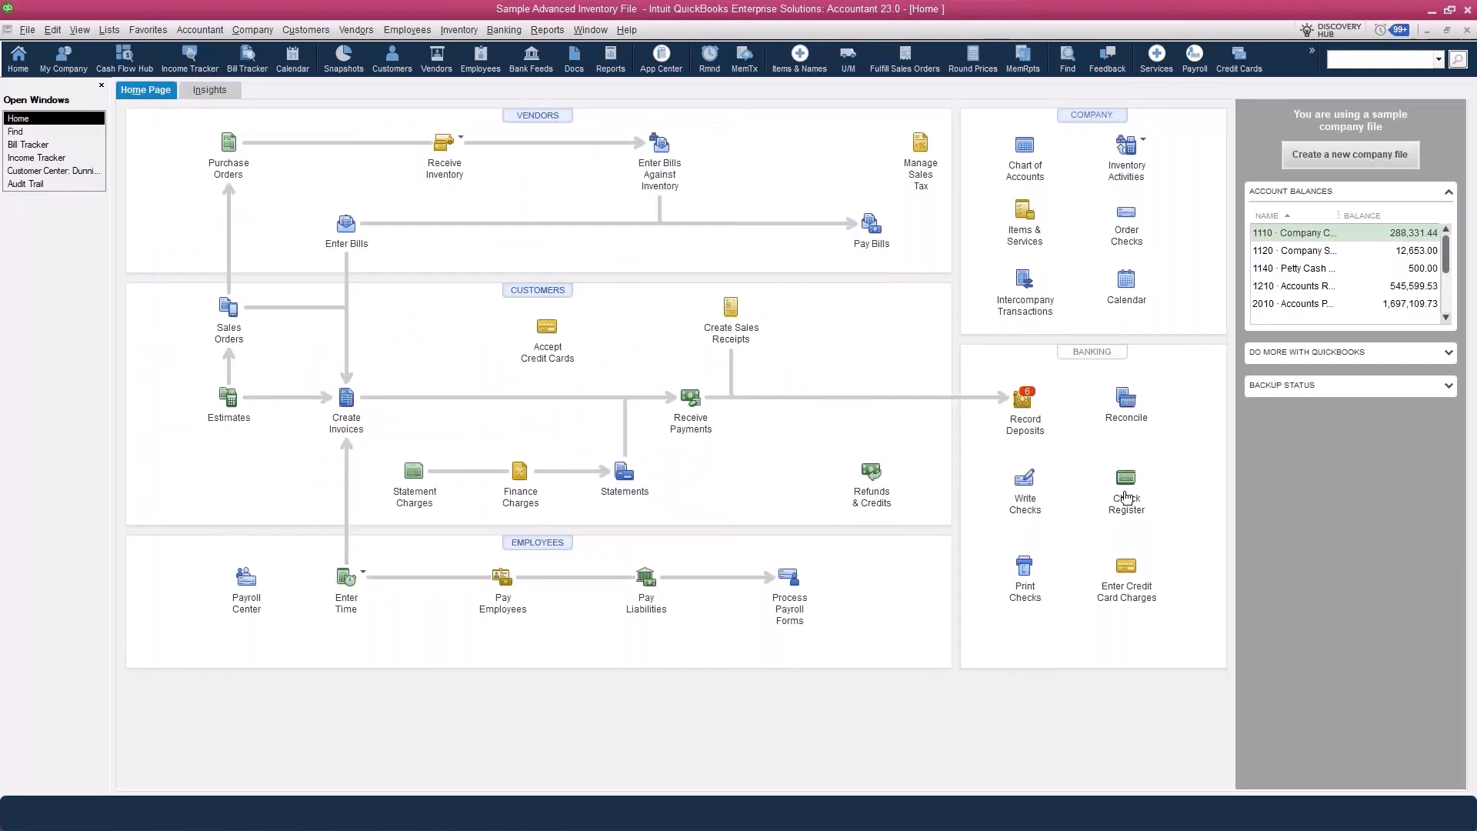
{"action": "left_click", "coordinate": [1017, 483]}
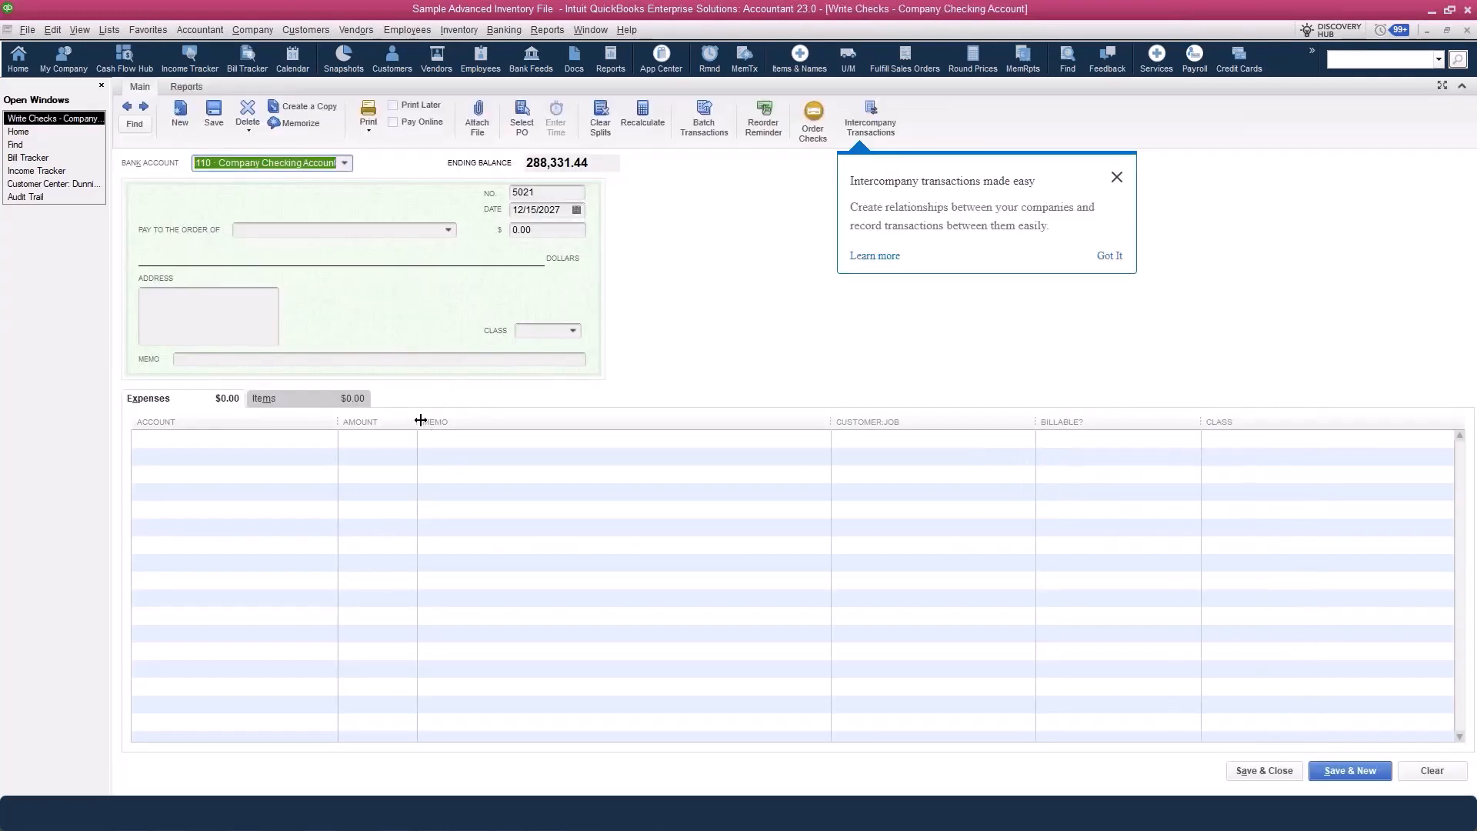
{"action": "left_click_drag", "start_coordinate": [416, 422], "coordinate": [582, 421]}
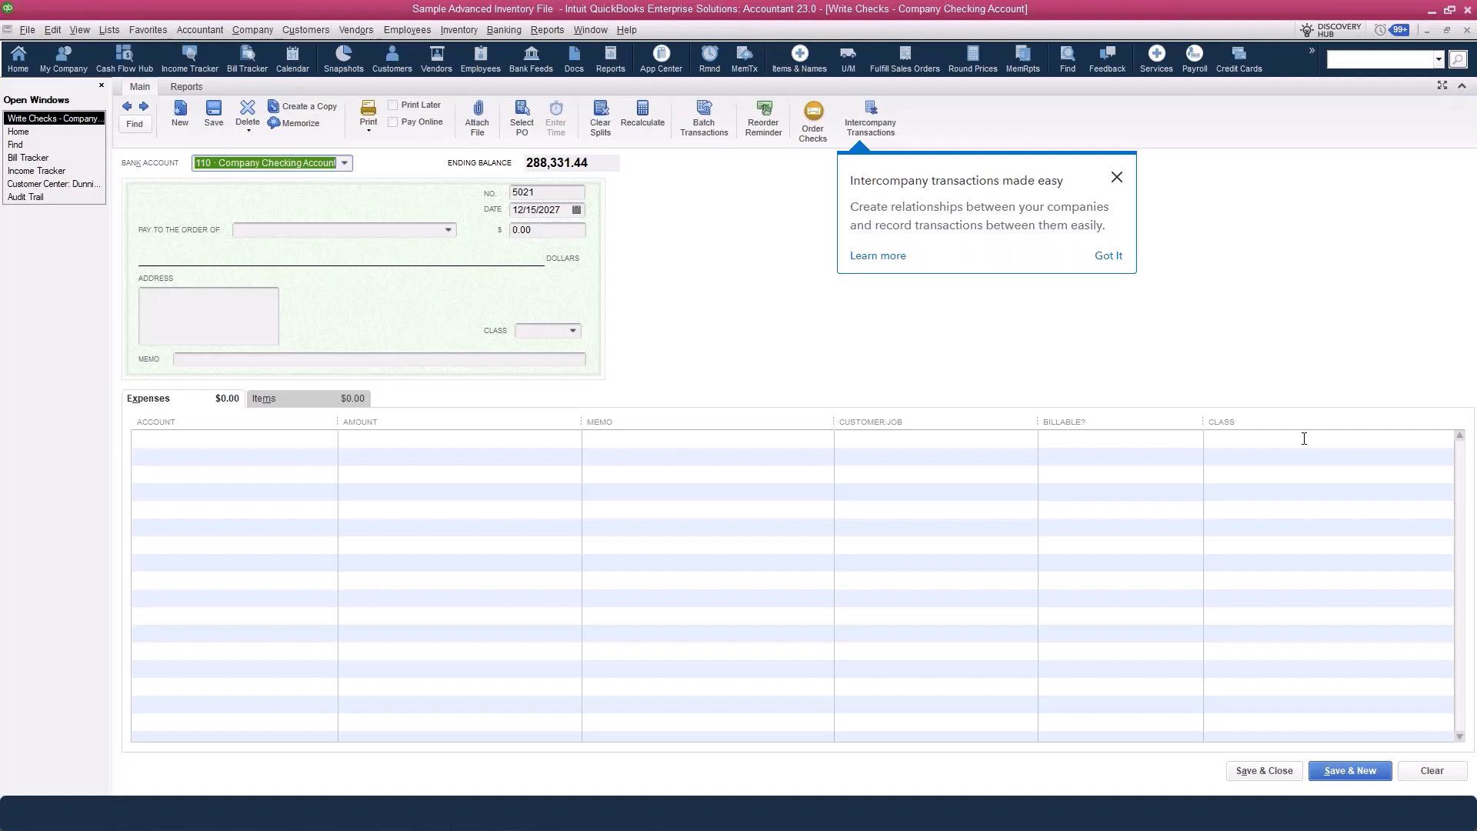
{"action": "left_click", "coordinate": [1116, 178]}
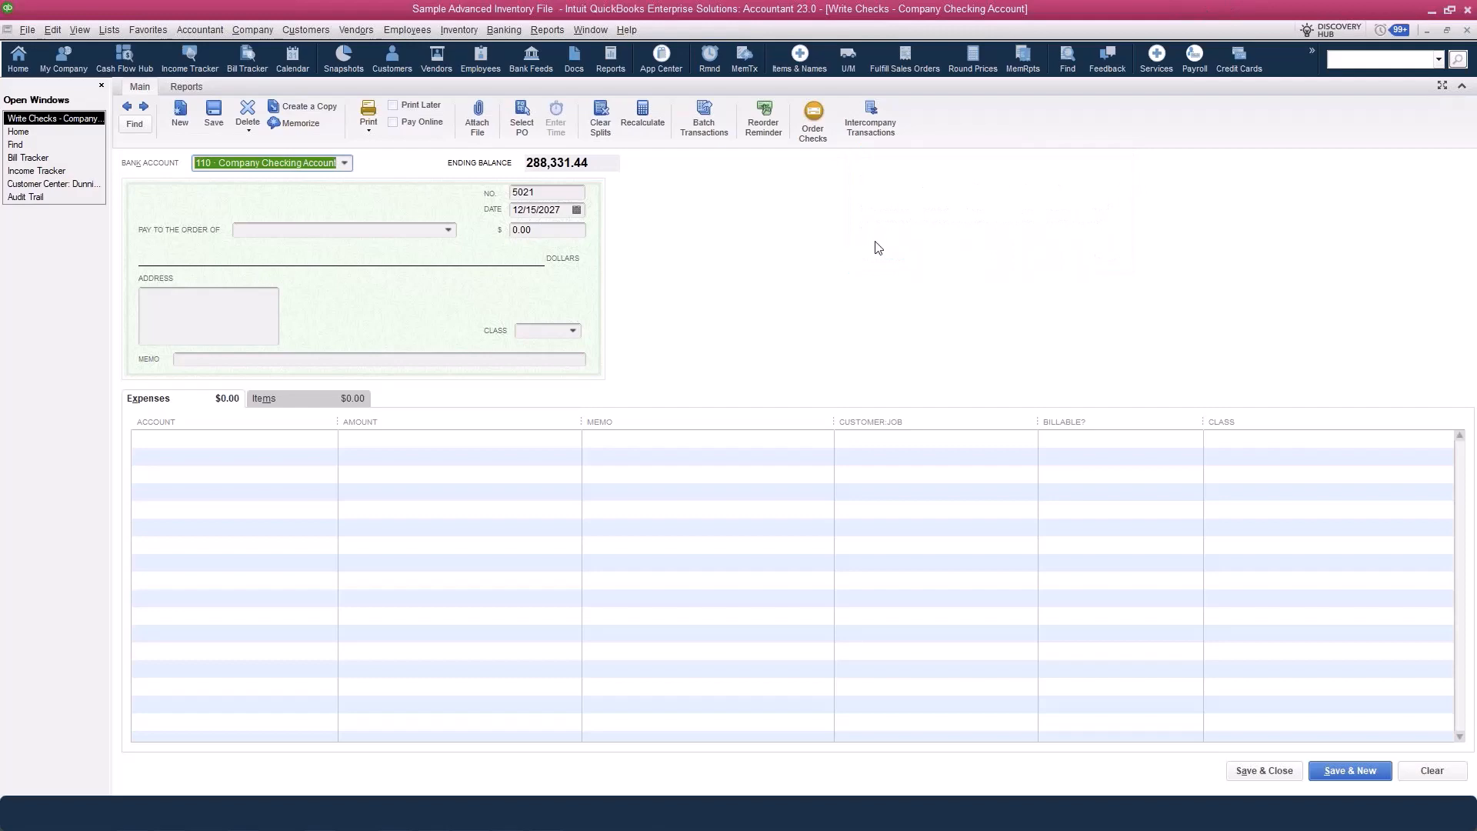
{"action": "left_click", "coordinate": [1467, 30]}
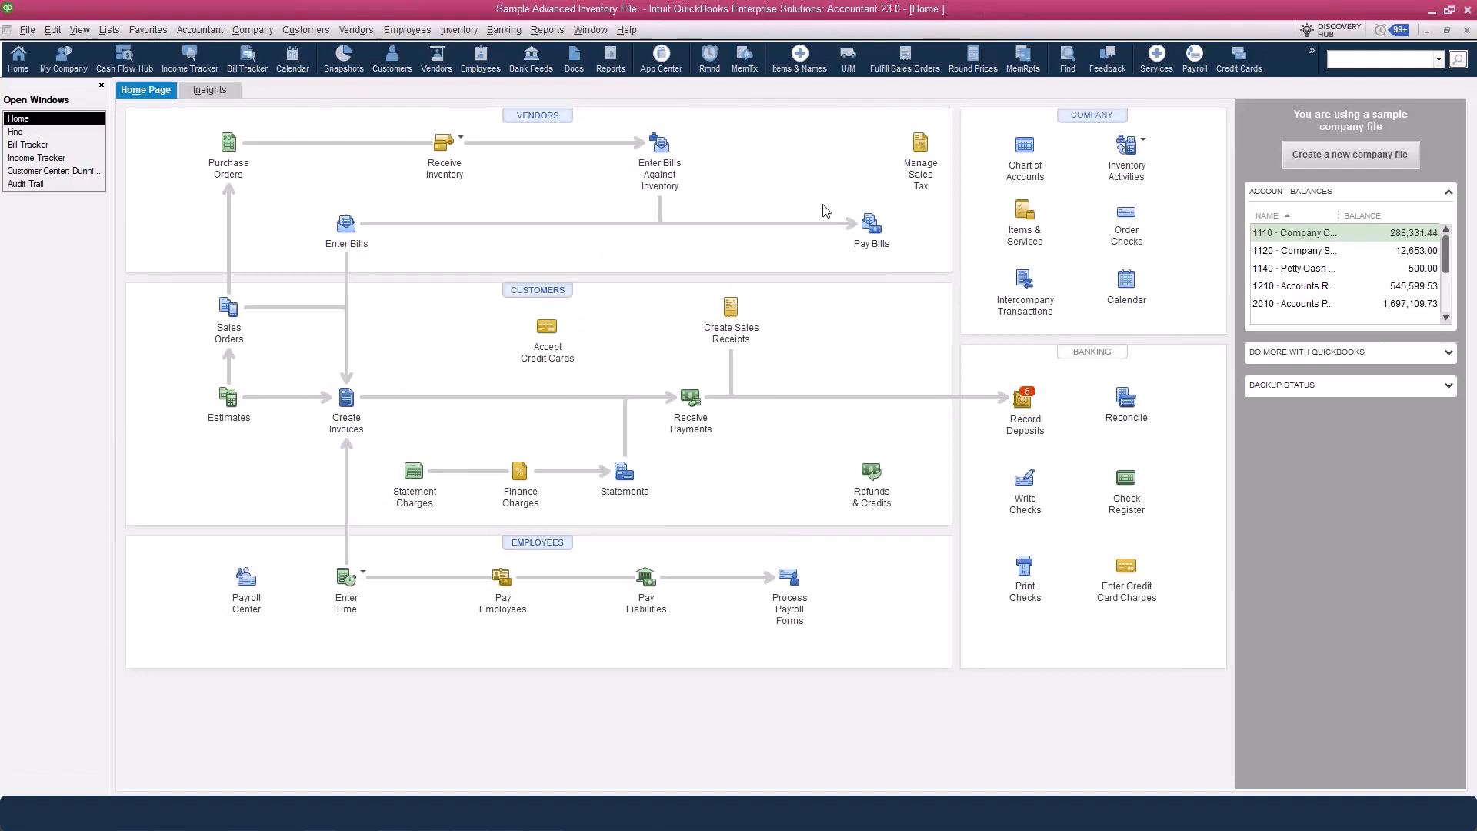
Return to the Find results and view the first invoice listed, closing it again.
{"action": "left_click", "coordinate": [17, 133]}
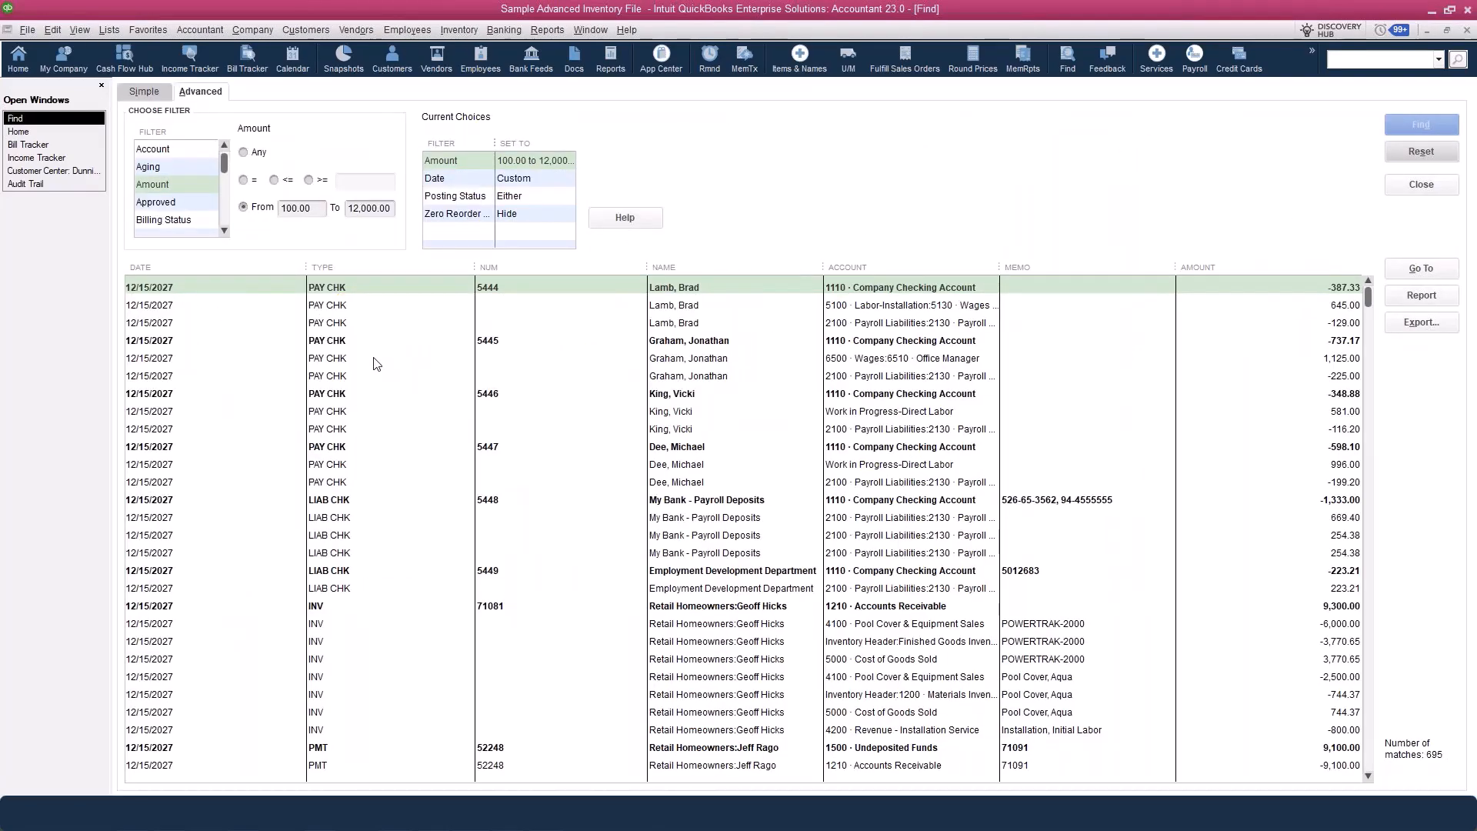
{"action": "left_click", "coordinate": [344, 609]}
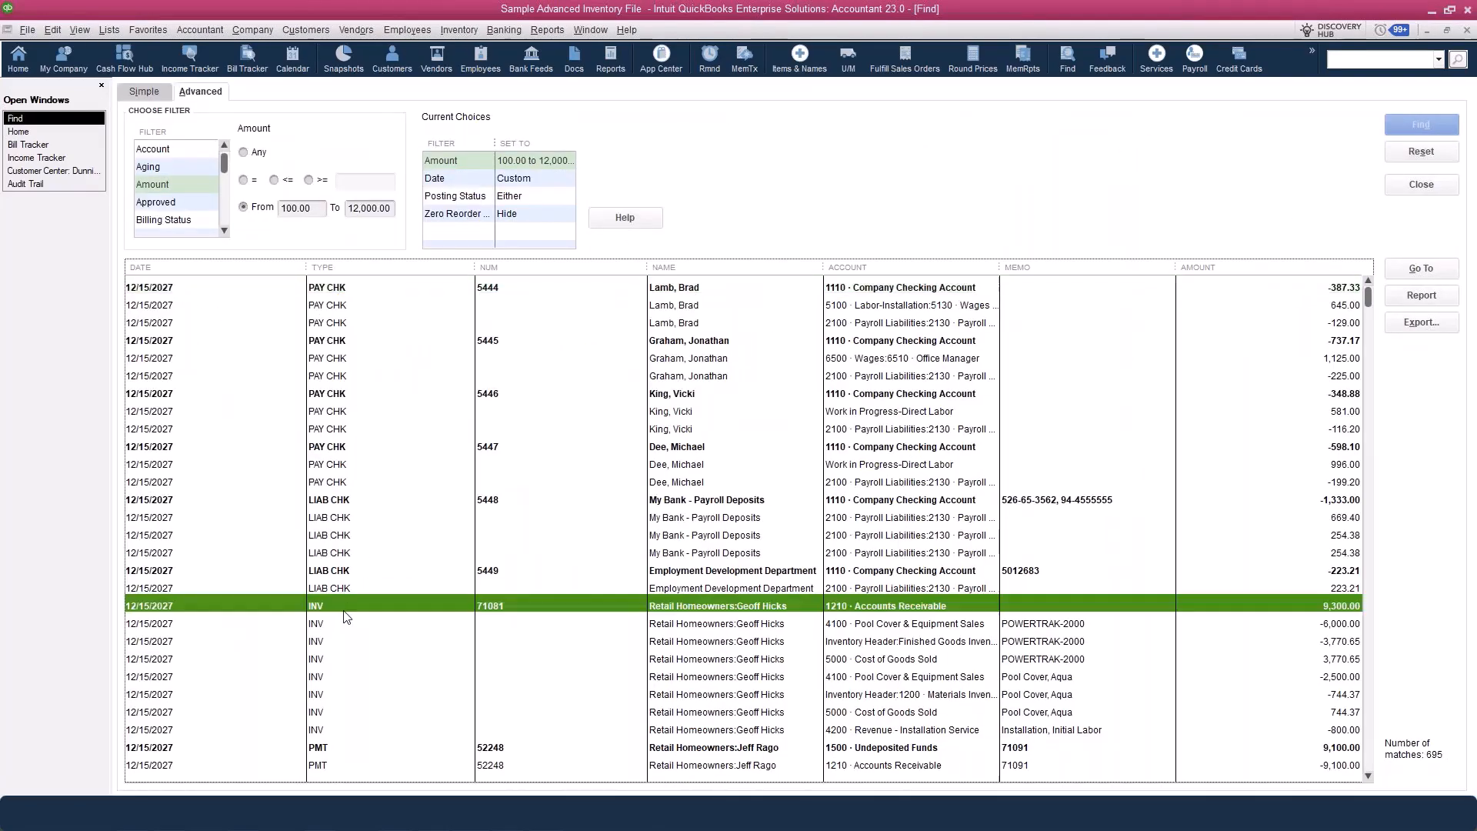
{"action": "double_click", "coordinate": [345, 609]}
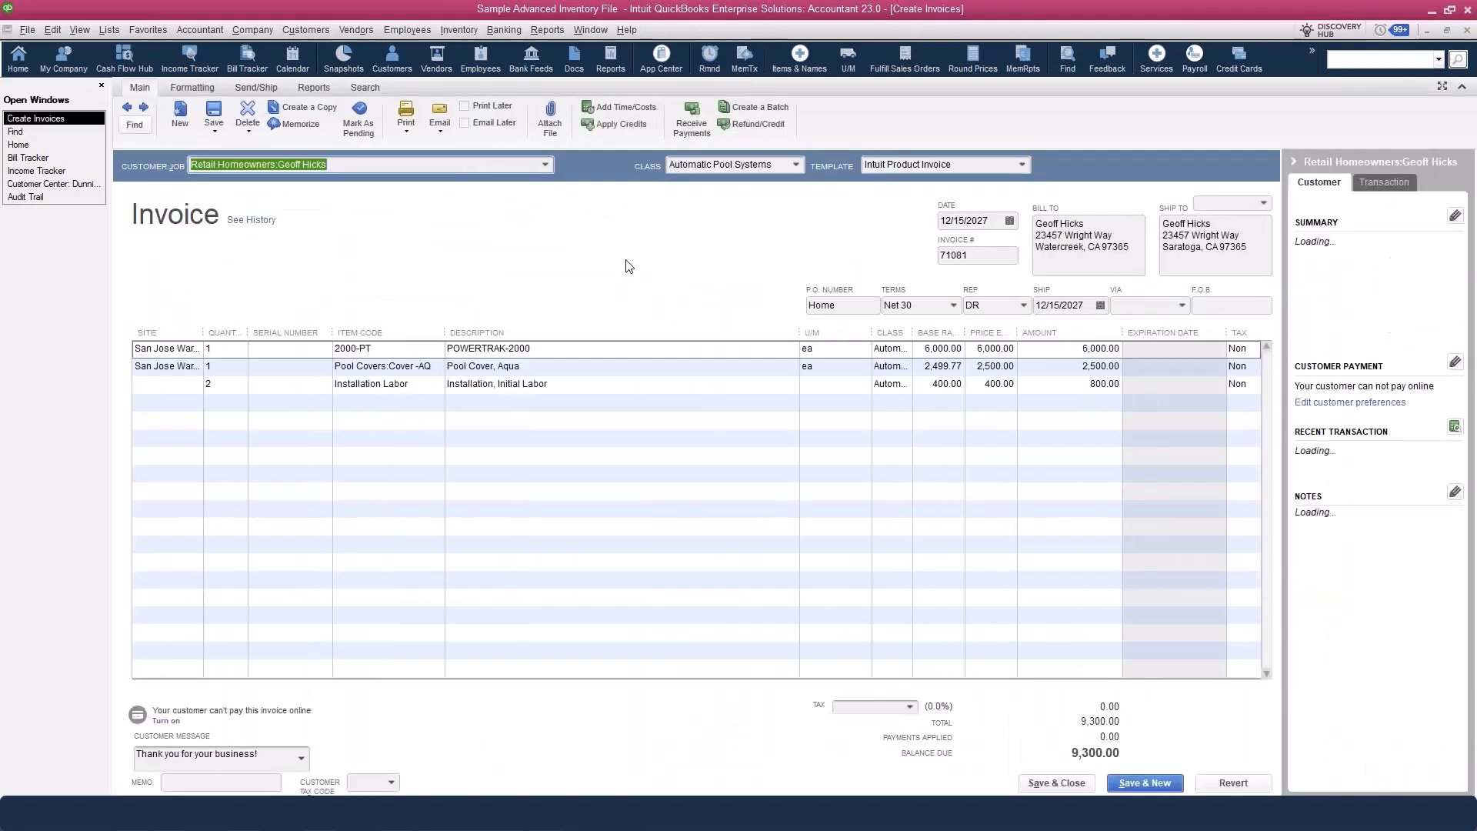
{"action": "key", "text": "Escape"}
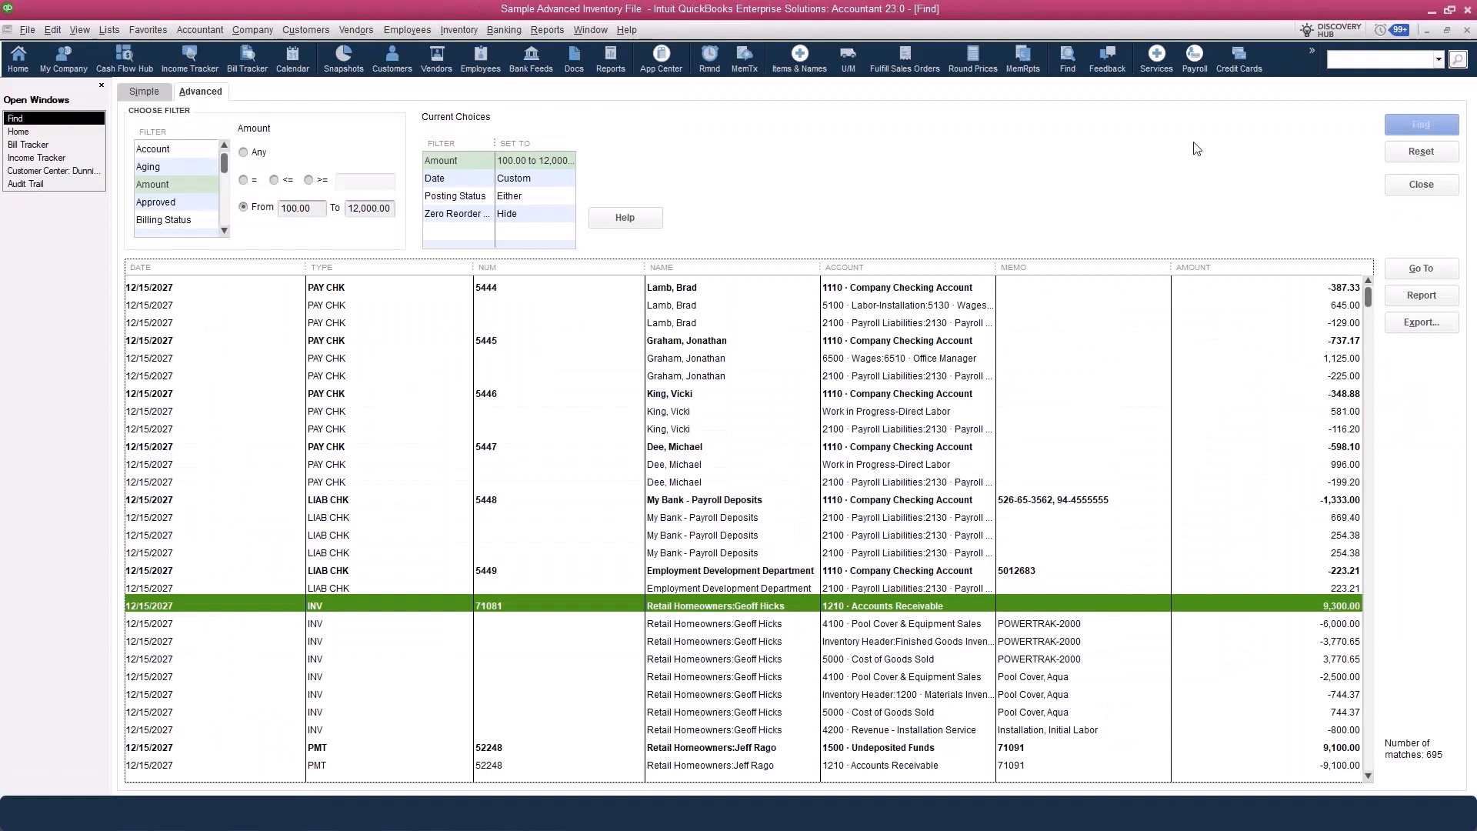
Search the whole company file for "dunning" and examine the results and their available actions in a maximized window.
{"action": "left_click", "coordinate": [1364, 66]}
{"action": "type", "text": "dunning"}
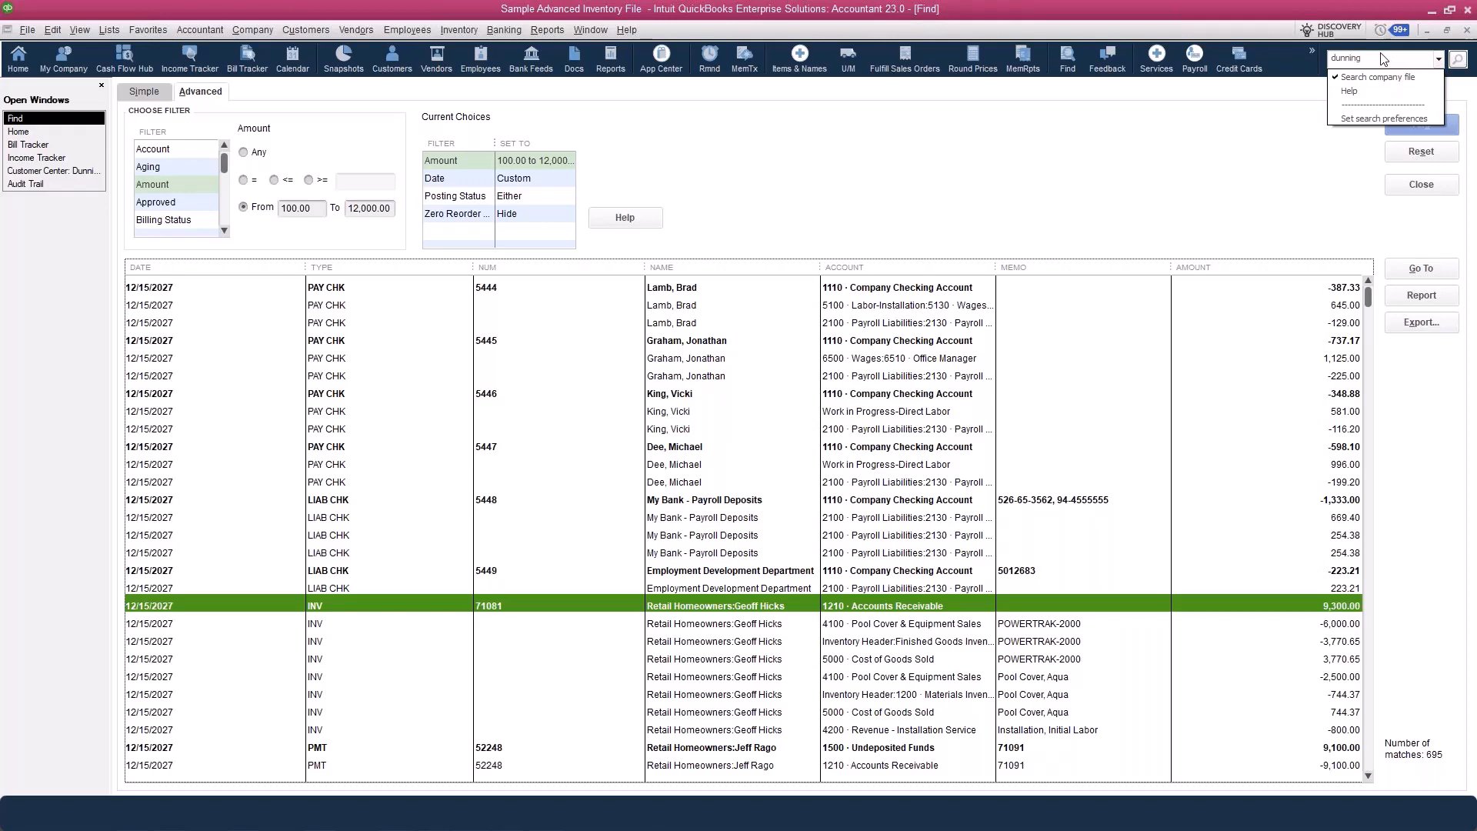
{"action": "key", "text": "Return"}
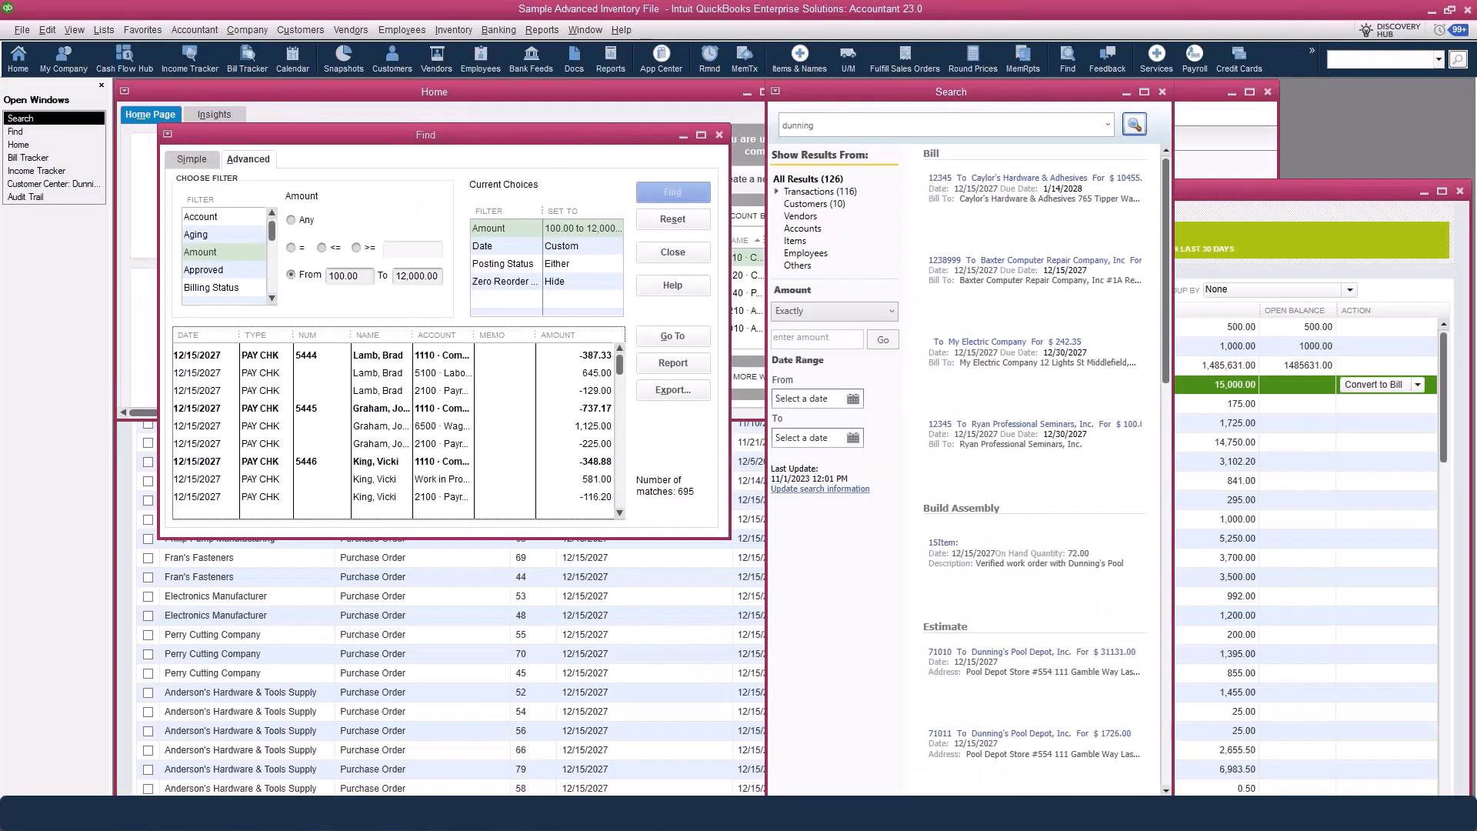
{"action": "left_click", "coordinate": [1144, 92]}
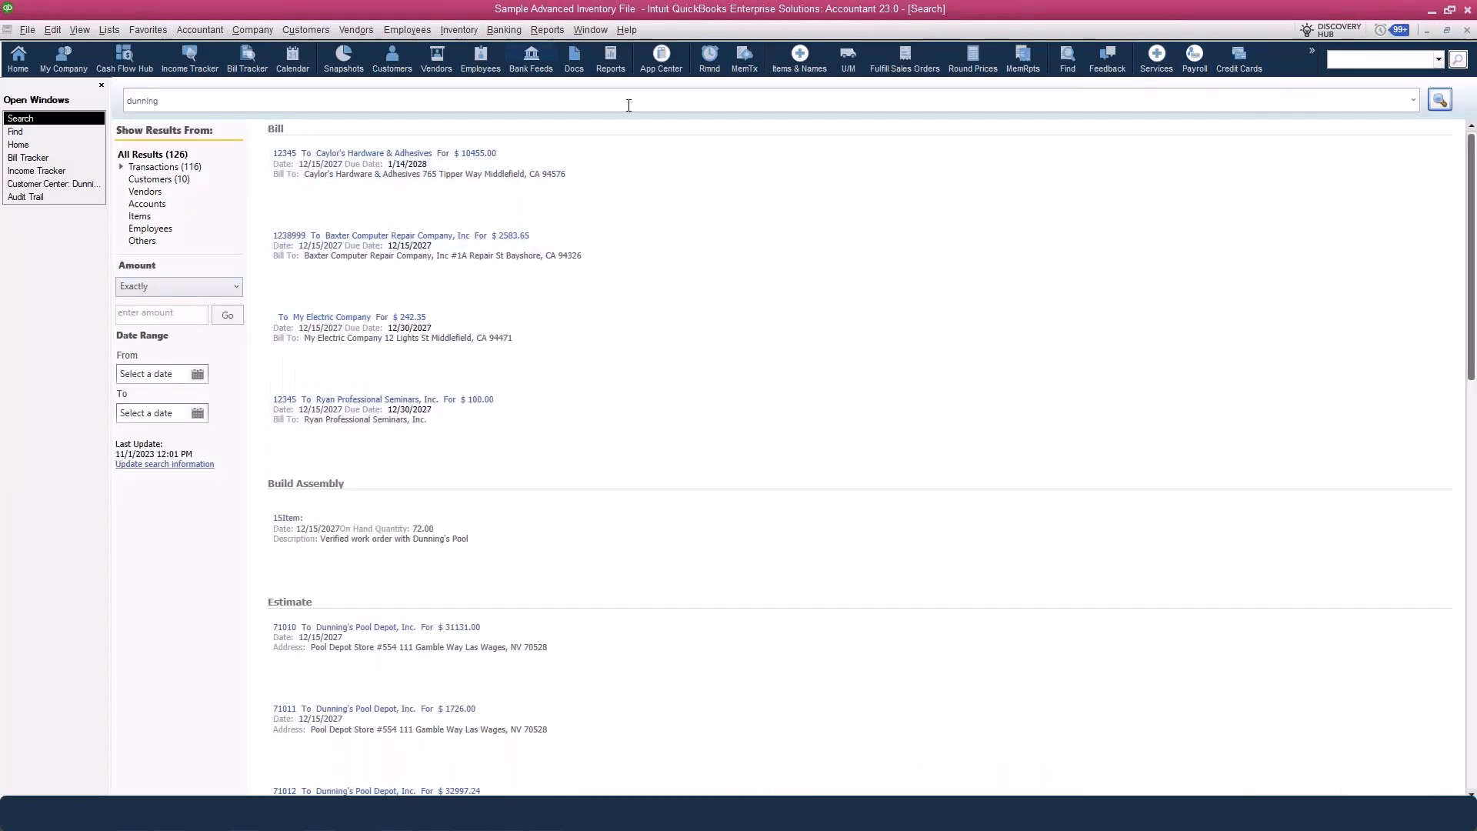
{"action": "mouse_move", "coordinate": [1159, 341]}
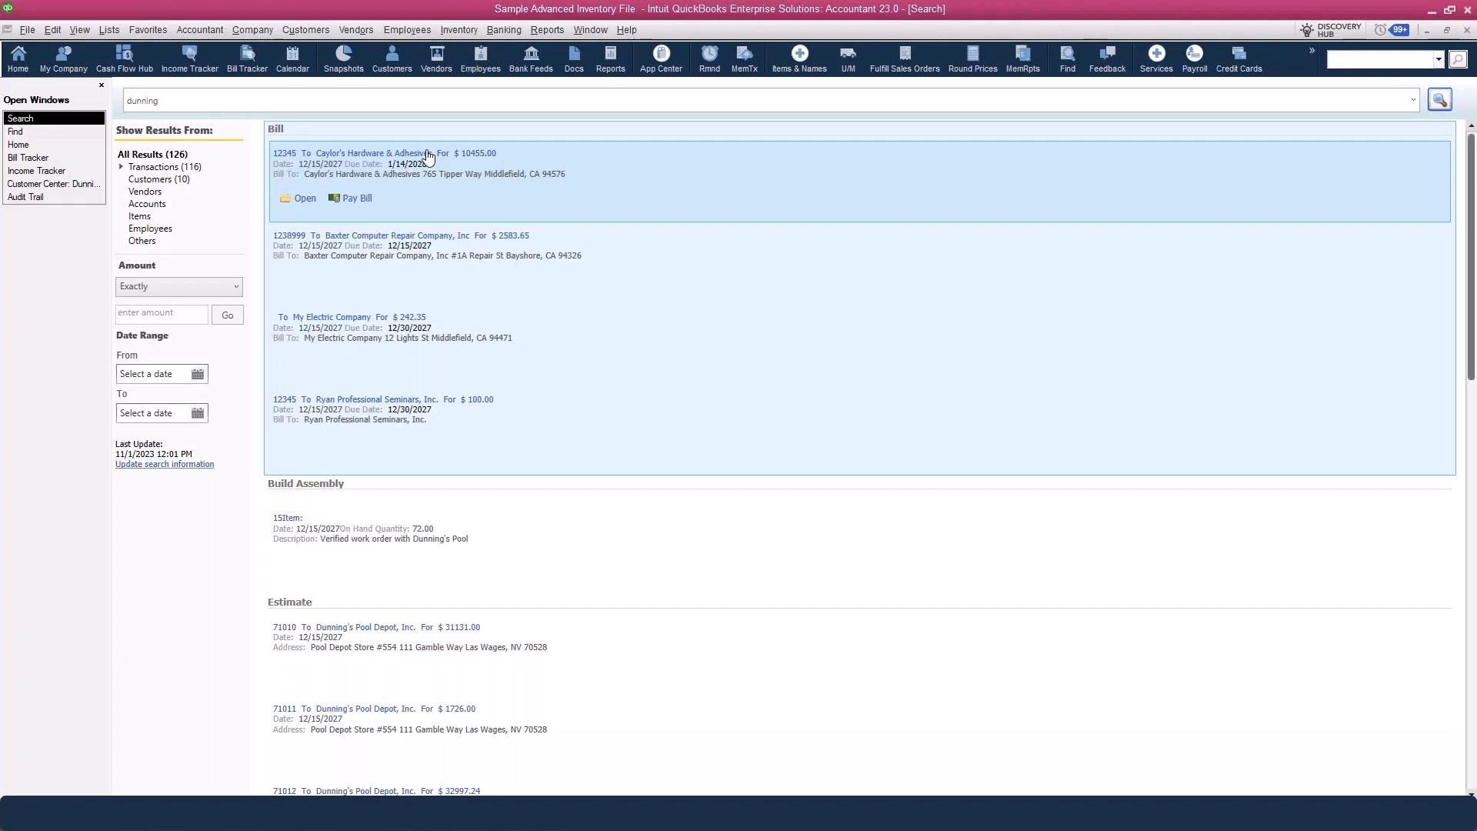
Open the A/R Aging Summary report and check the option for customizing favorites.
{"action": "left_click", "coordinate": [537, 32]}
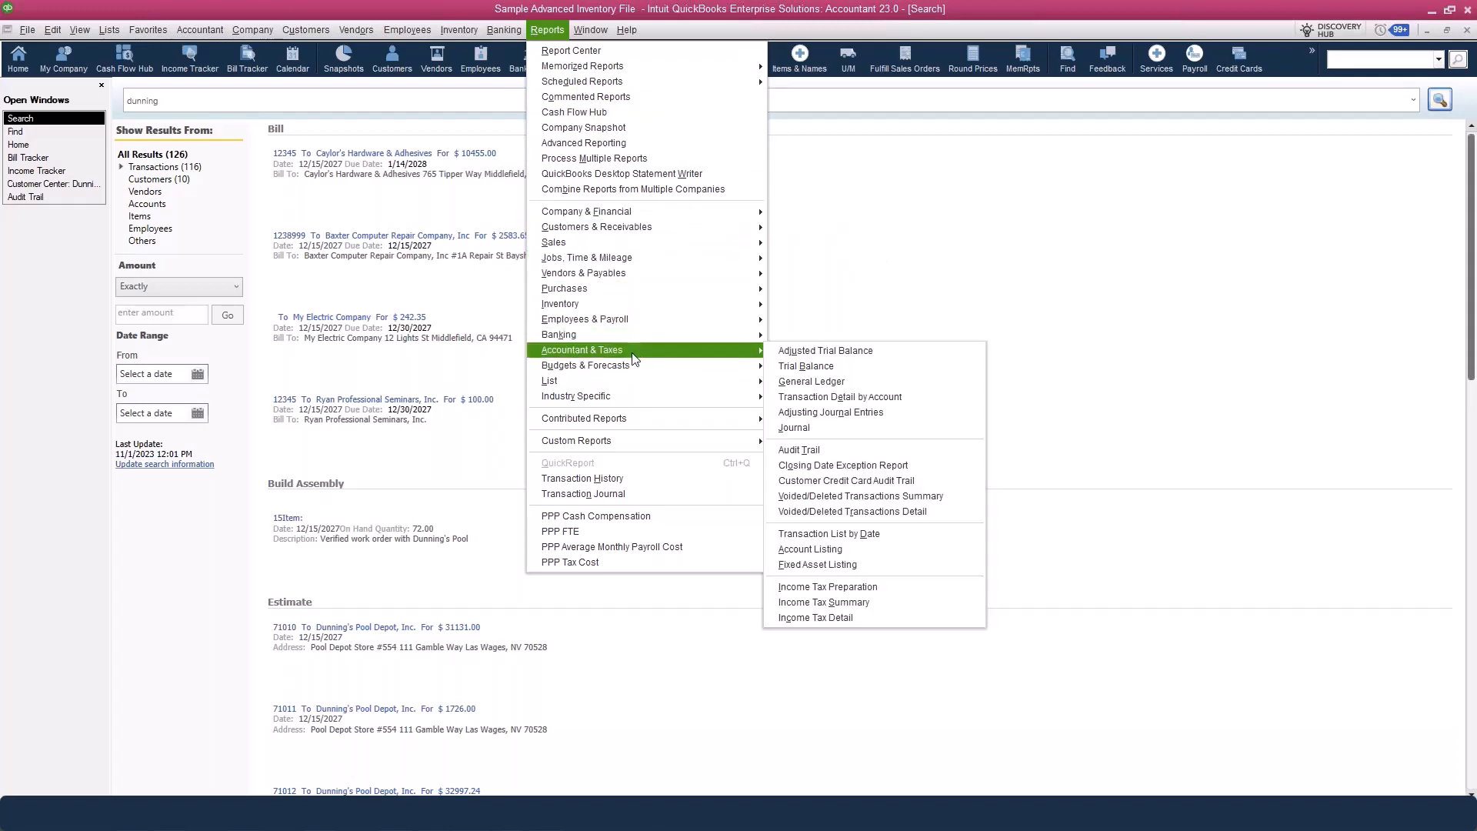
{"action": "mouse_move", "coordinate": [655, 235]}
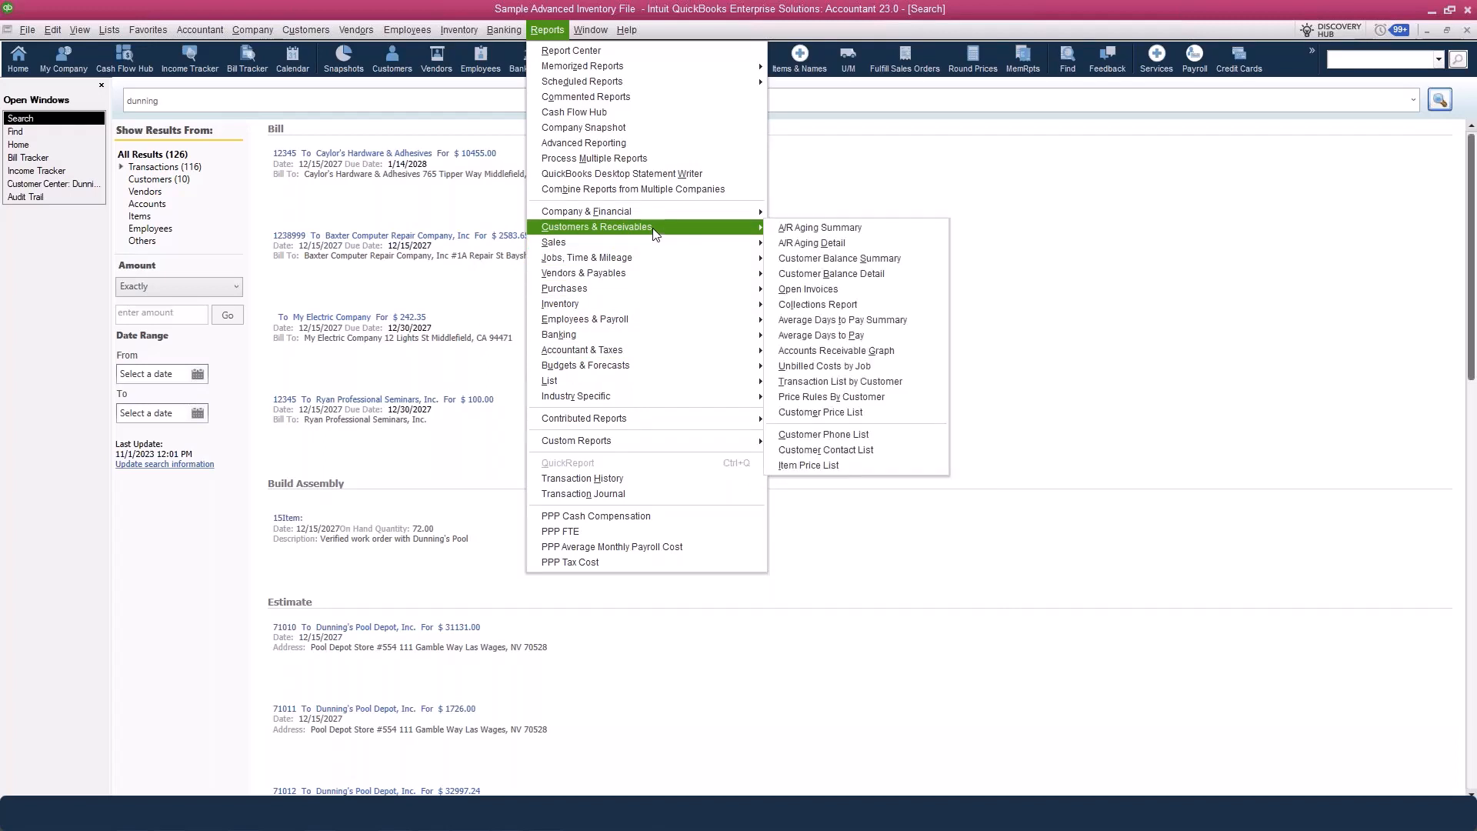
{"action": "left_click", "coordinate": [792, 229]}
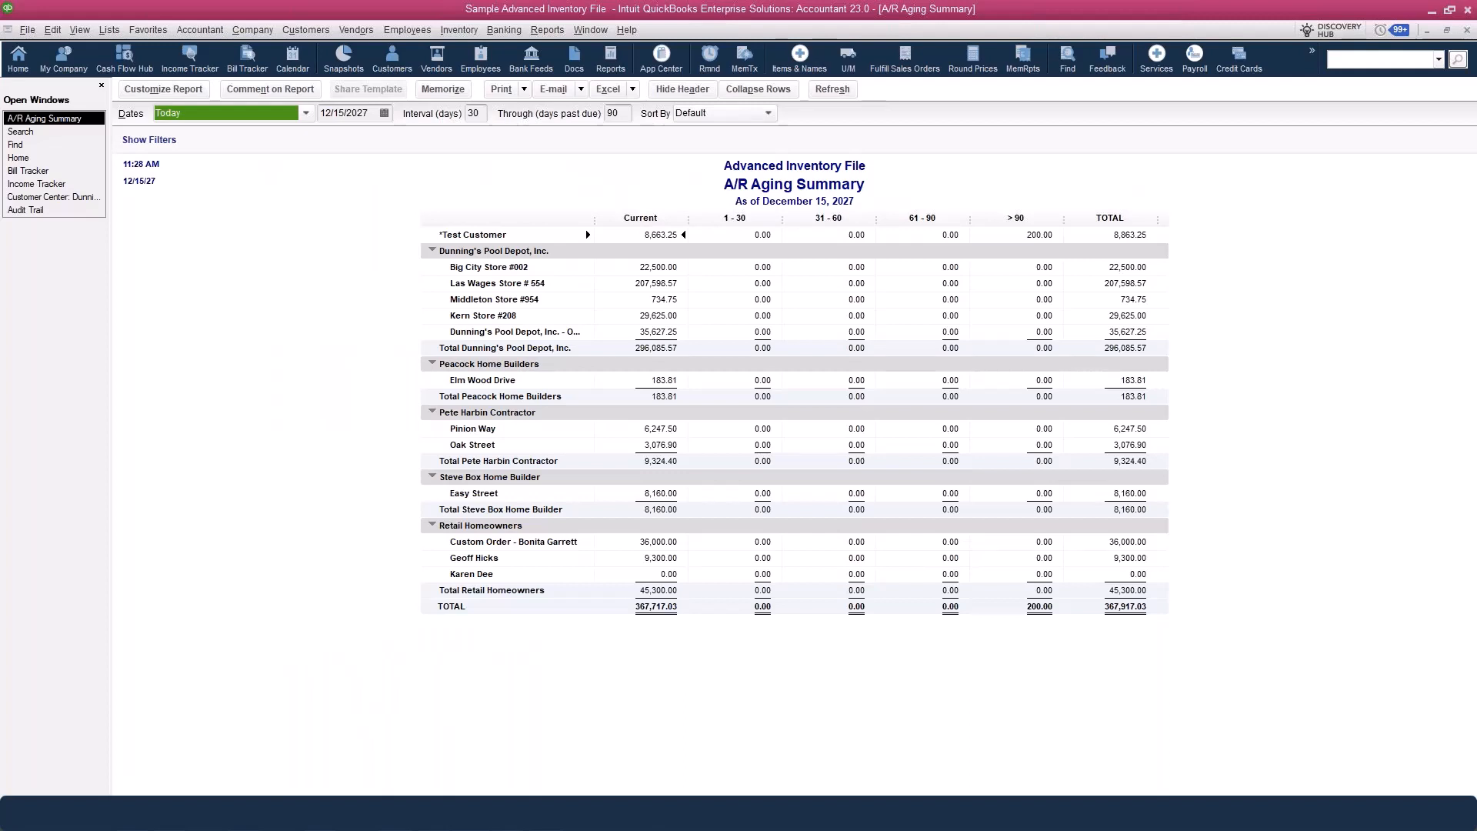
{"action": "left_click", "coordinate": [148, 33]}
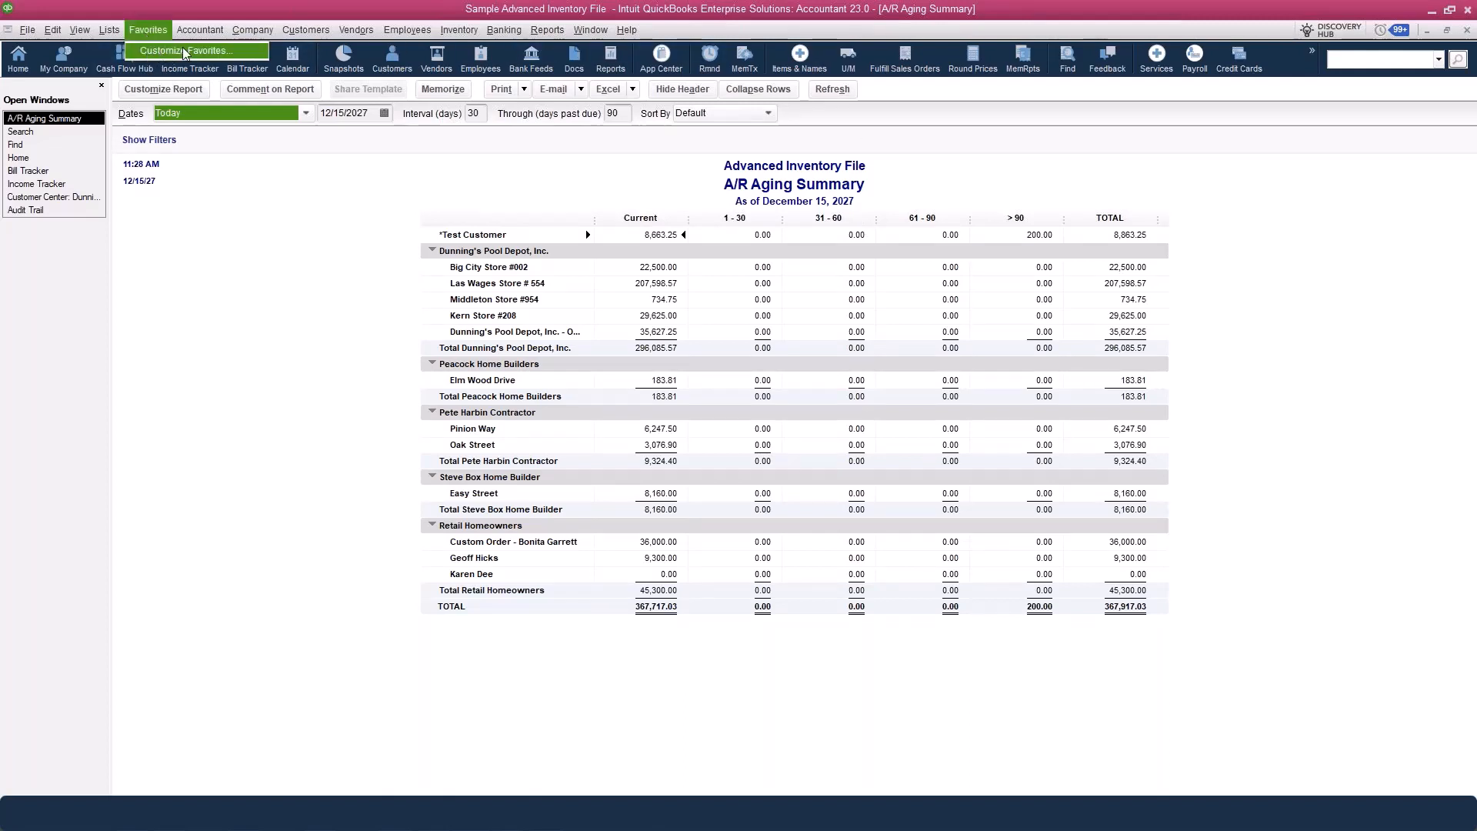
{"action": "left_click", "coordinate": [197, 273]}
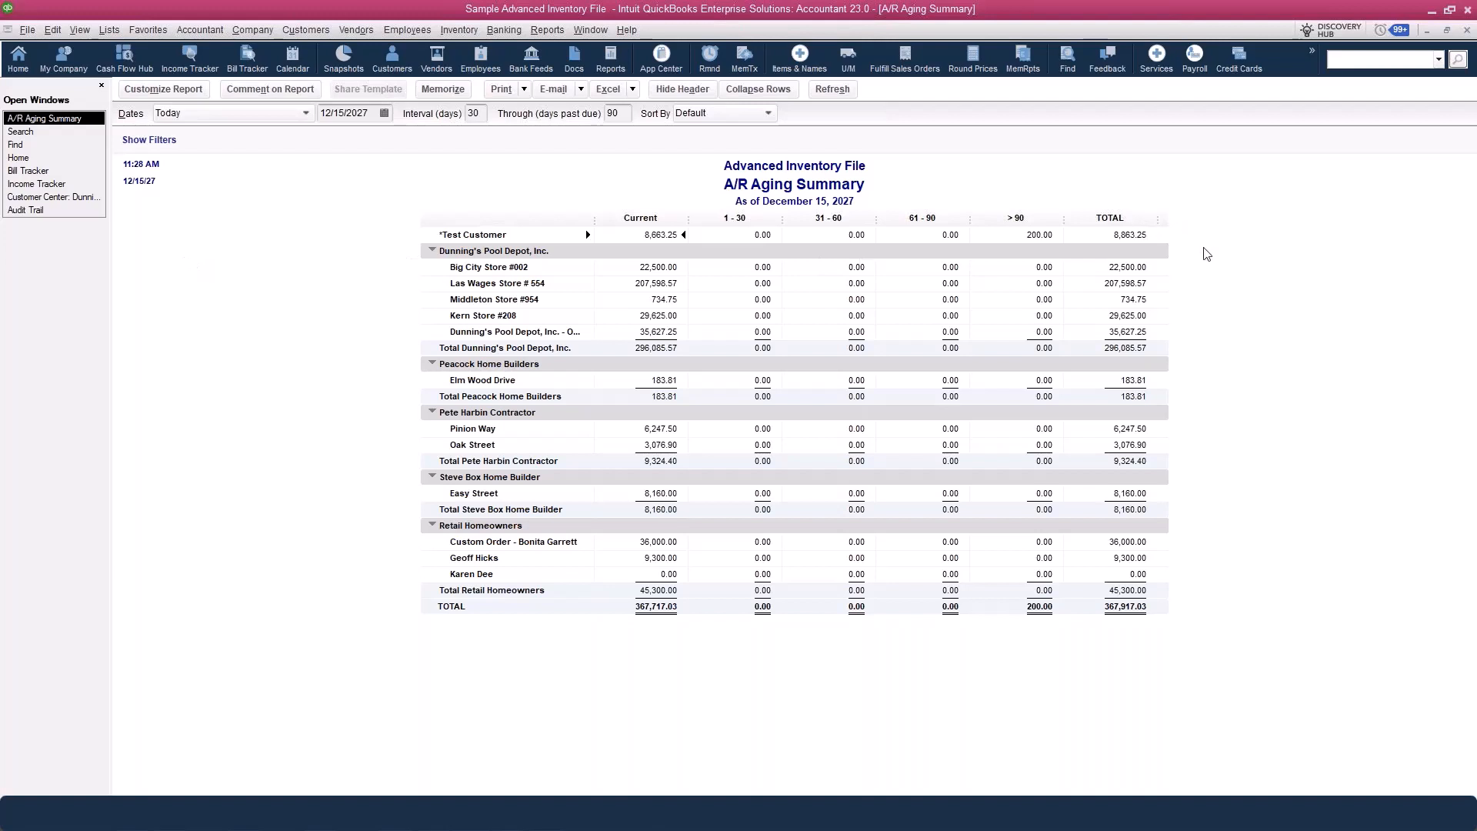
Drill down from the Dunning's Pool Depot, Inc. total to the 11/17/2027 invoice for Las Wages Store #554, closing both views.
{"action": "double_click", "coordinate": [1130, 351]}
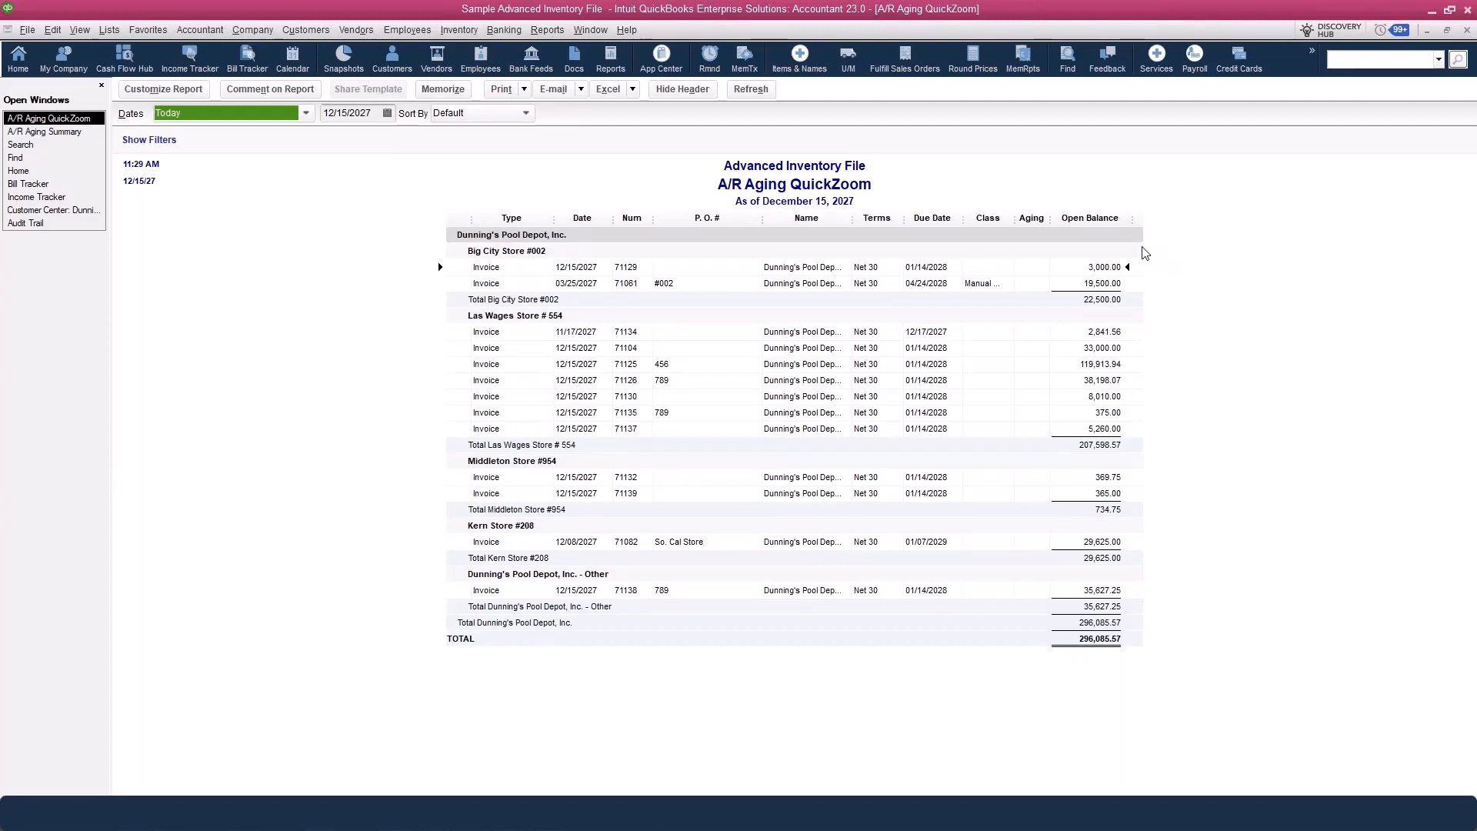
{"action": "left_click", "coordinate": [925, 334]}
{"action": "double_click", "coordinate": [925, 334]}
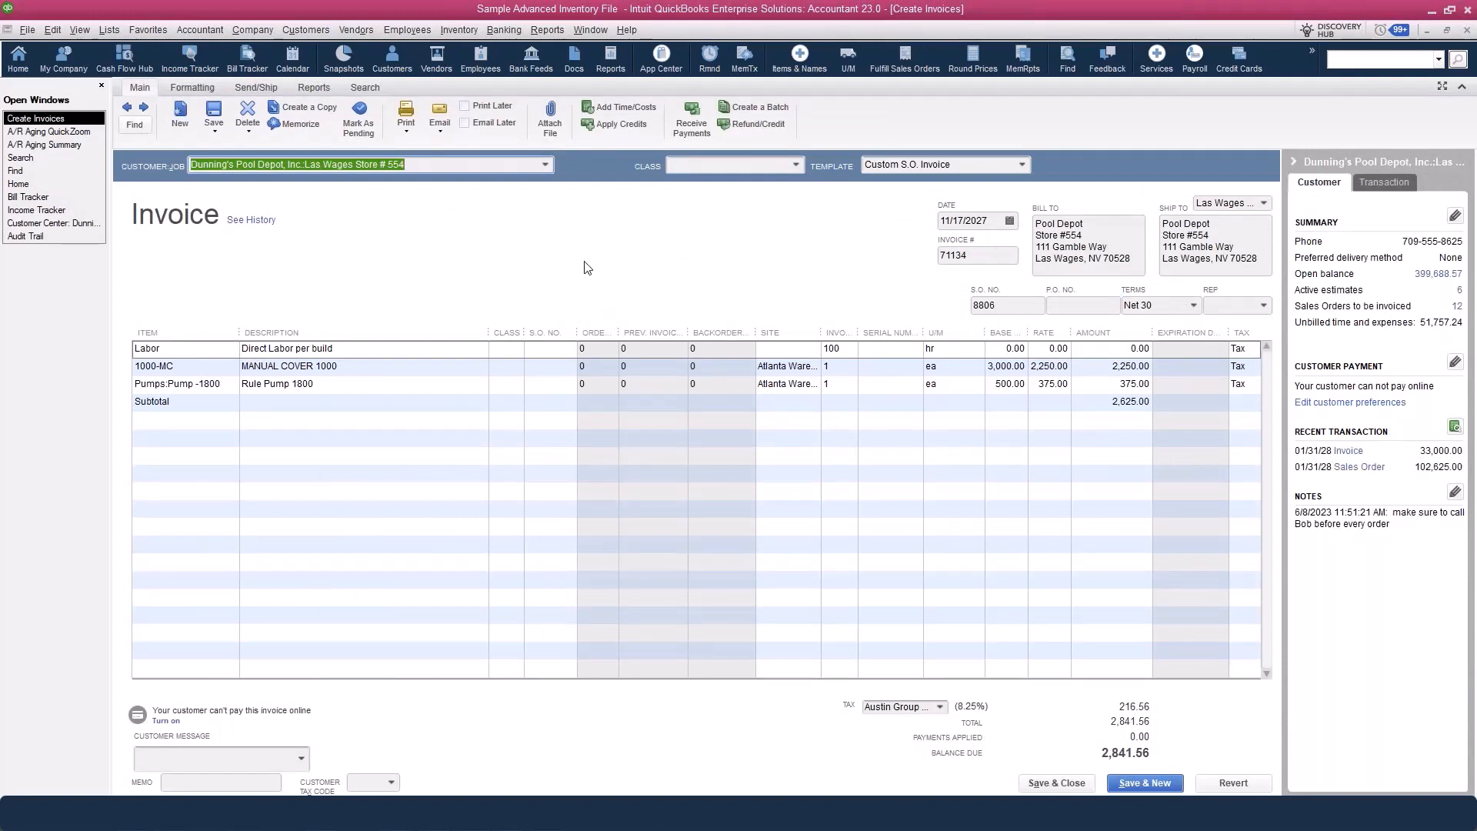
{"action": "key", "text": "Escape"}
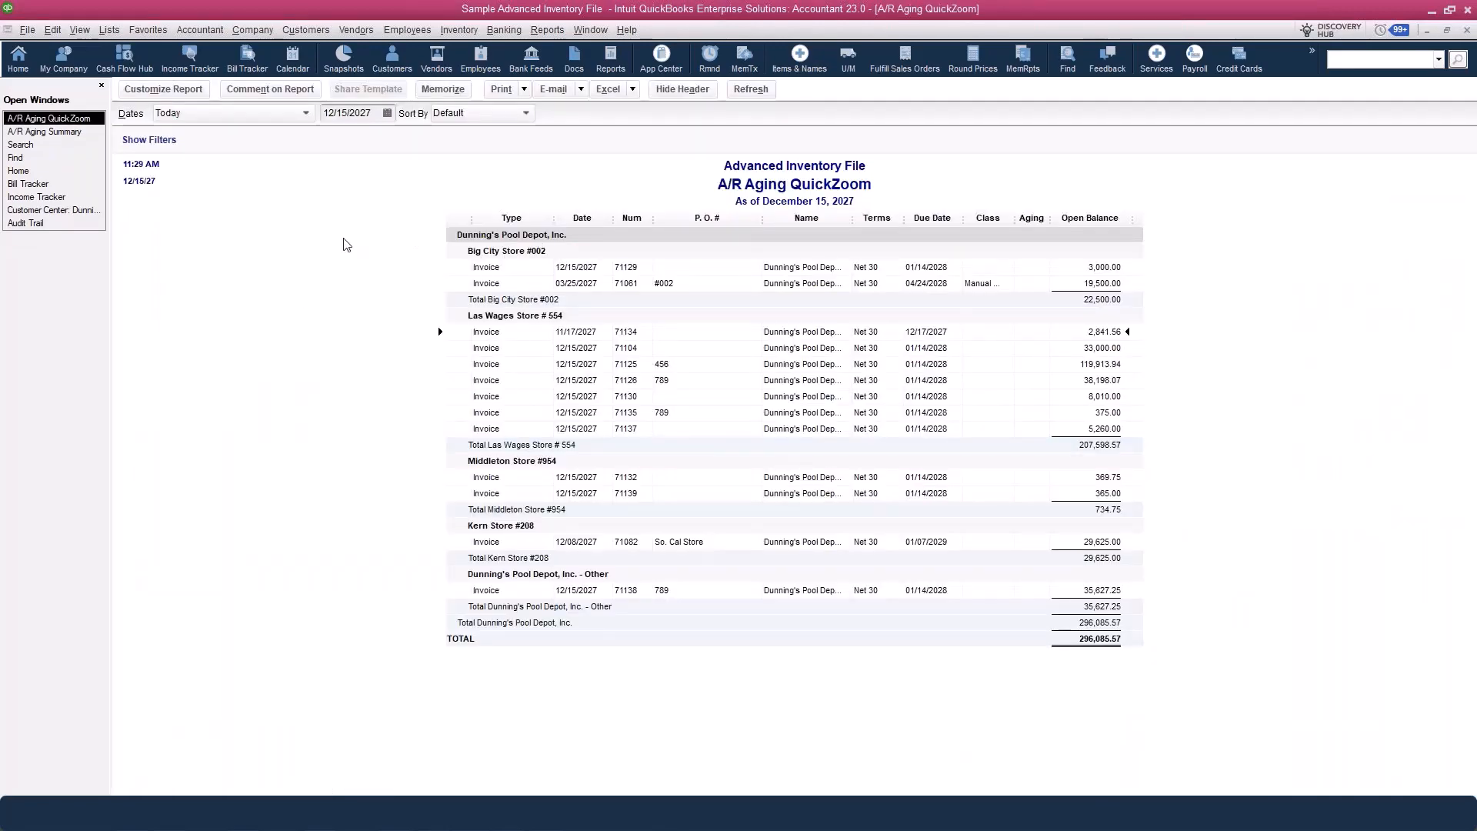
{"action": "key", "text": "Escape"}
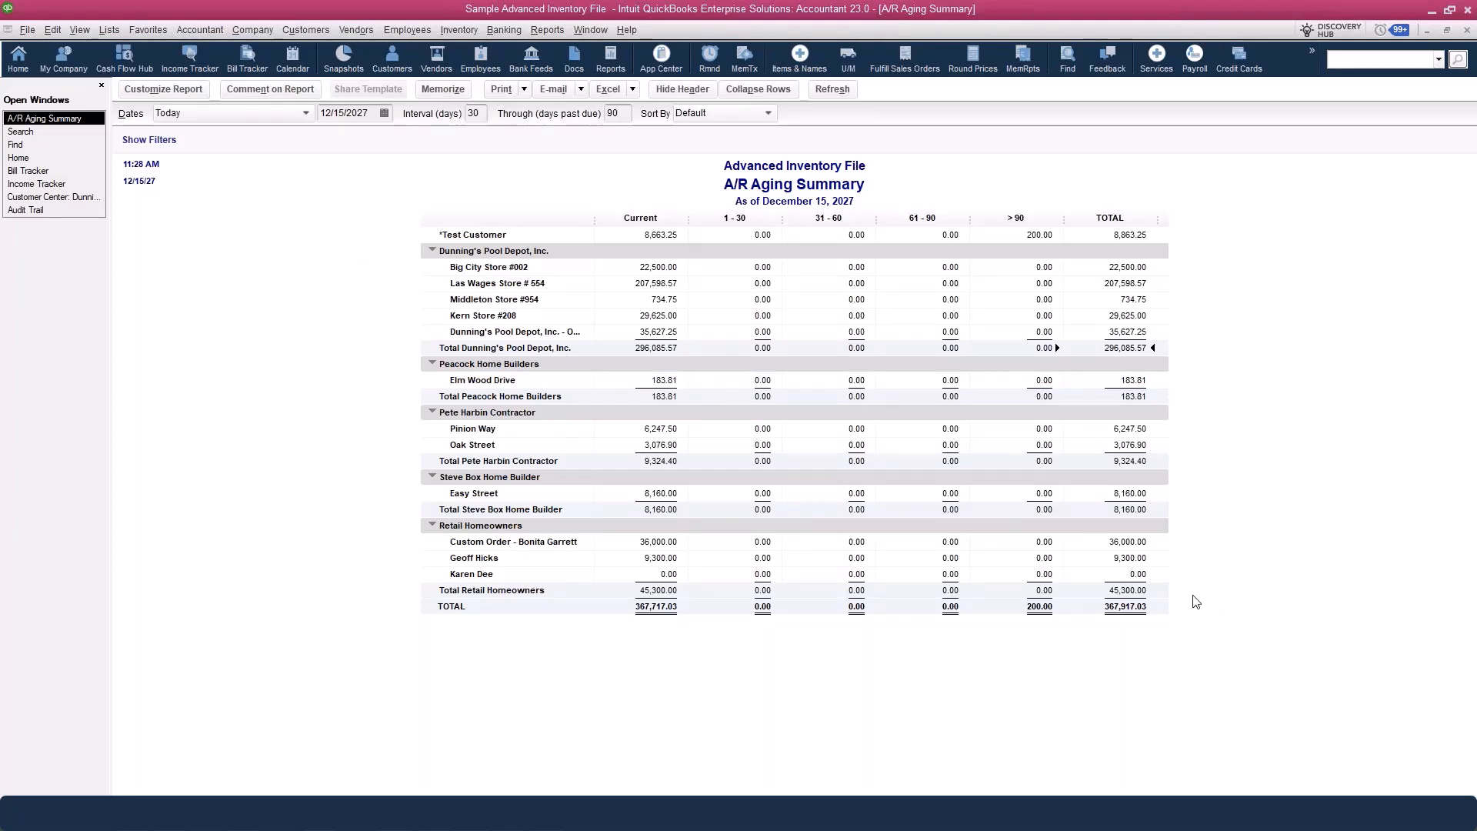
Drill into the total of the last customer under Retail Homeowners and return to the A/R Aging Summary.
{"action": "double_click", "coordinate": [1138, 573]}
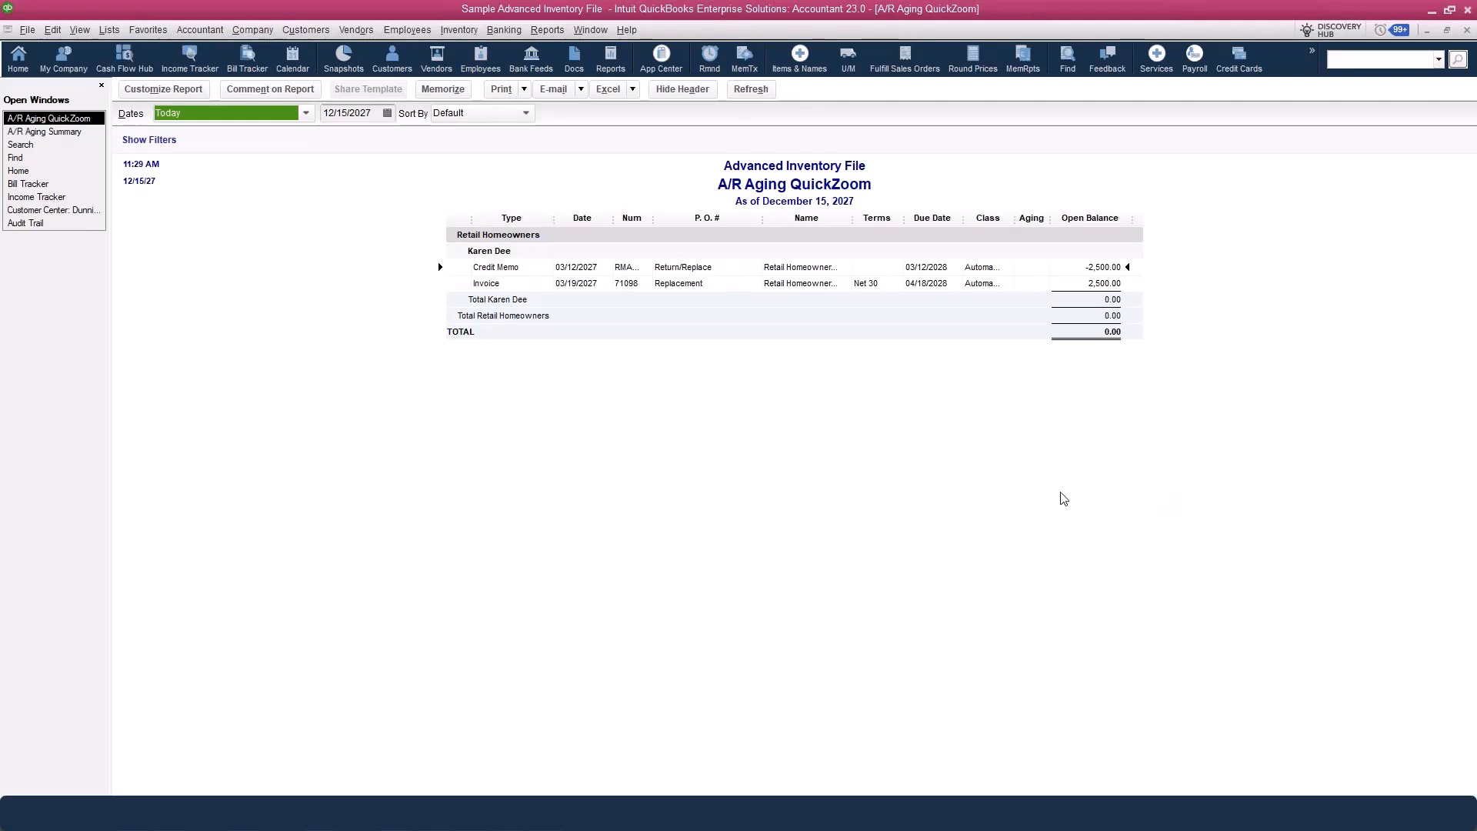
{"action": "key", "text": "Escape"}
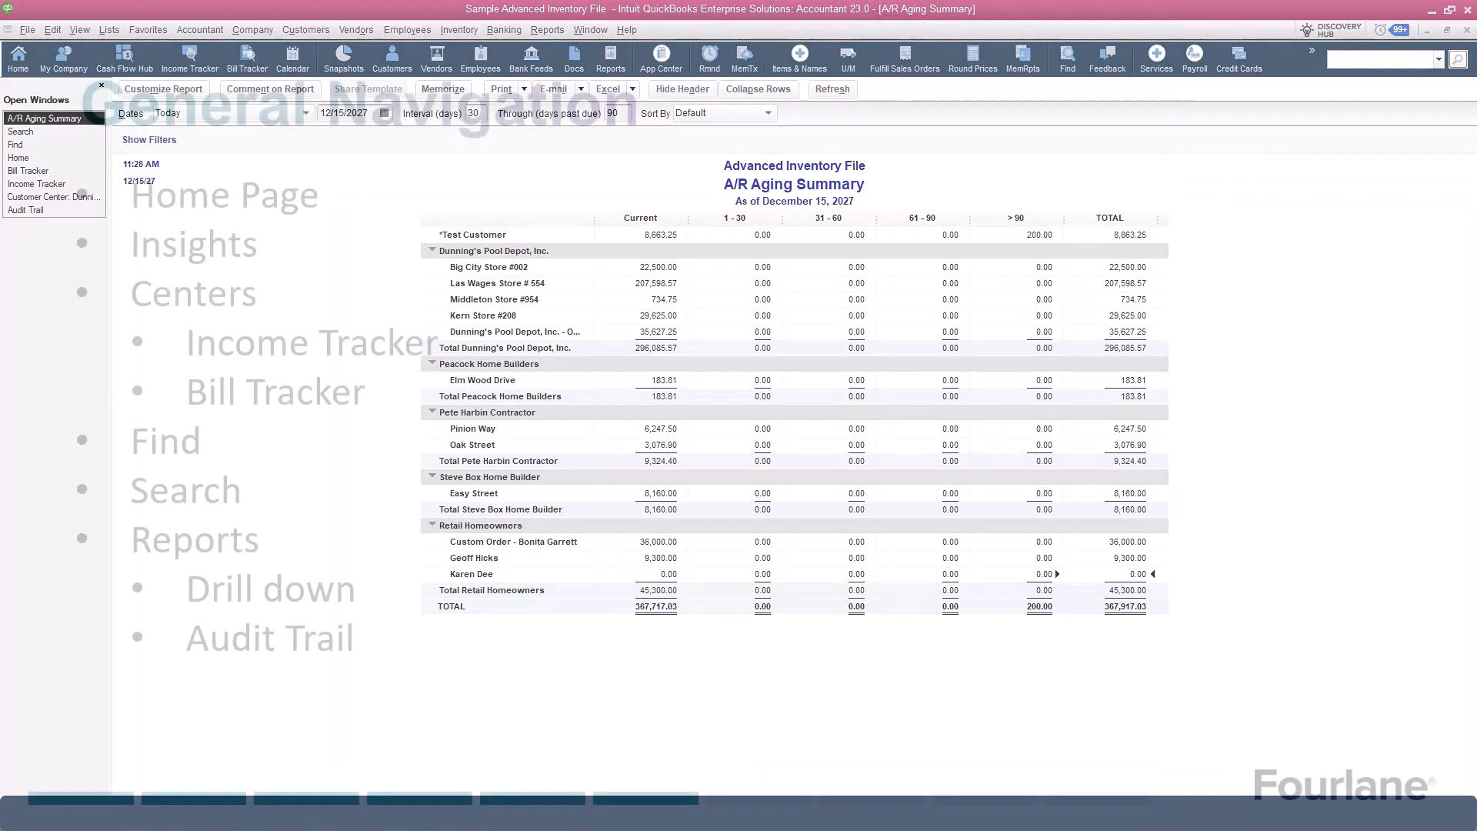